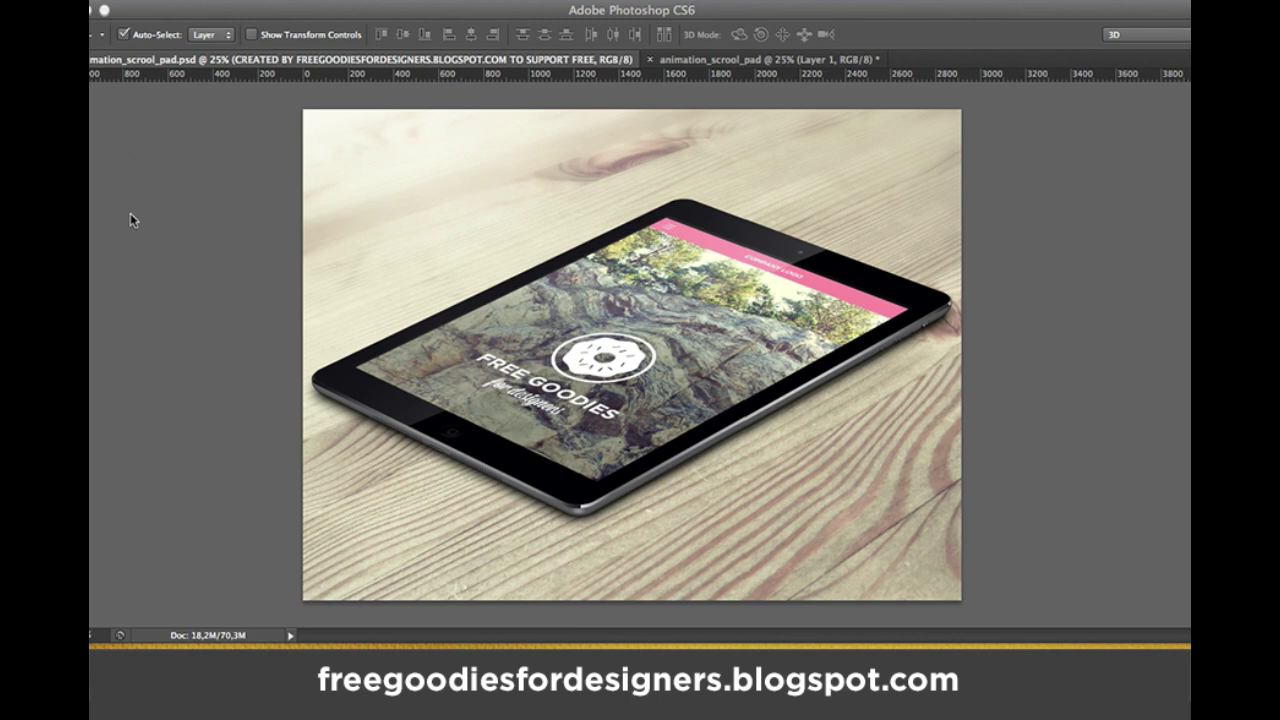
# Show the hidden panels and preview the tablet scroll animation at about 1.5, 3 and nearly 5 seconds
pyautogui.press('Tab')
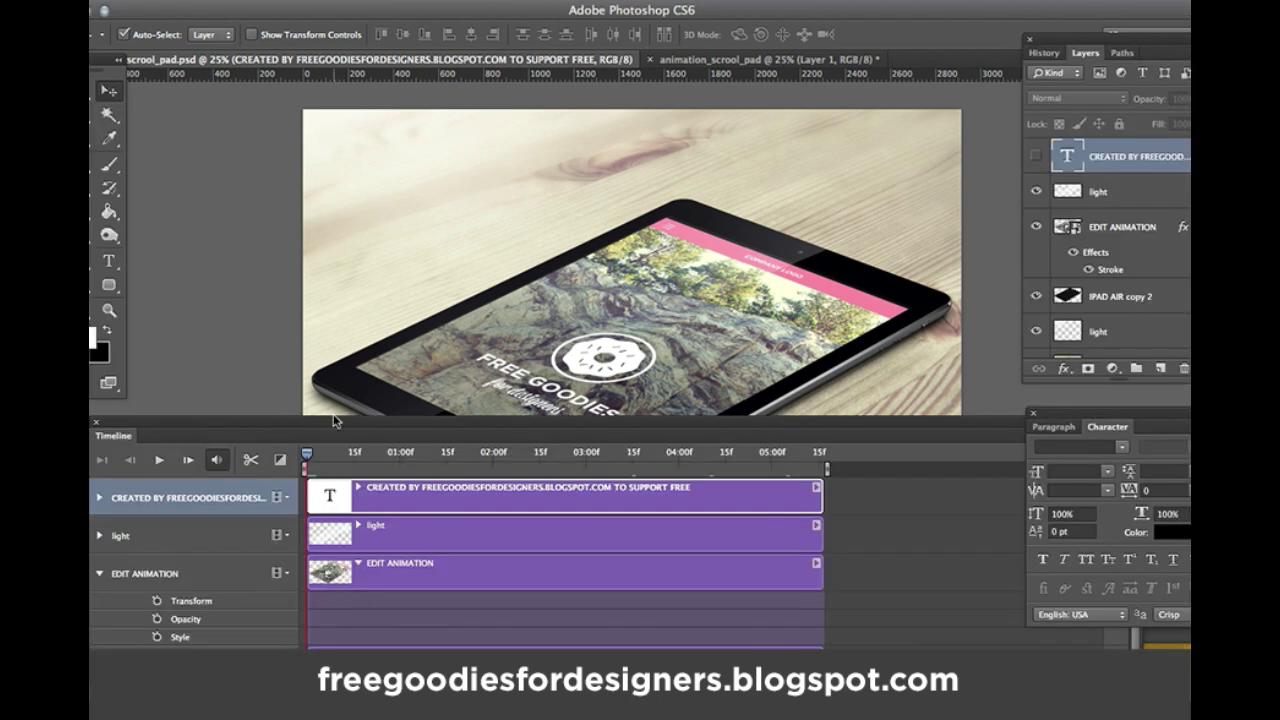
pyautogui.moveTo(333, 423); pyautogui.dragTo(331, 467)
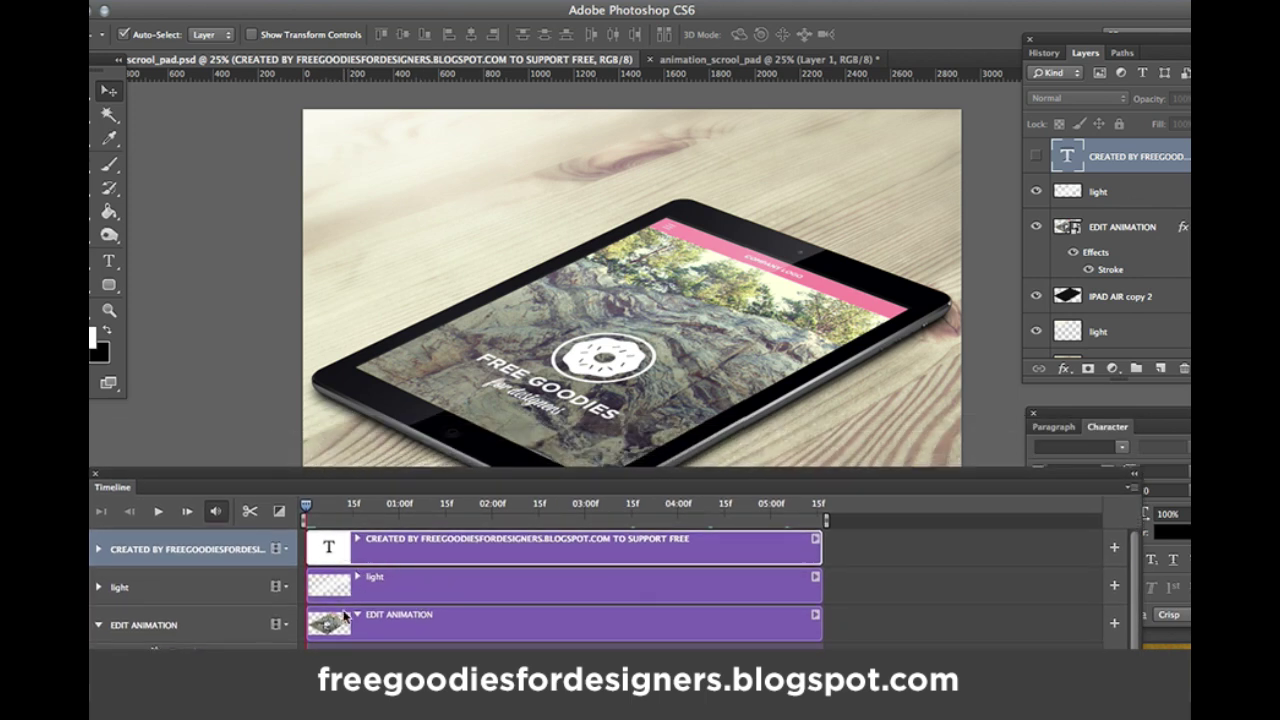
pyautogui.click(451, 508)
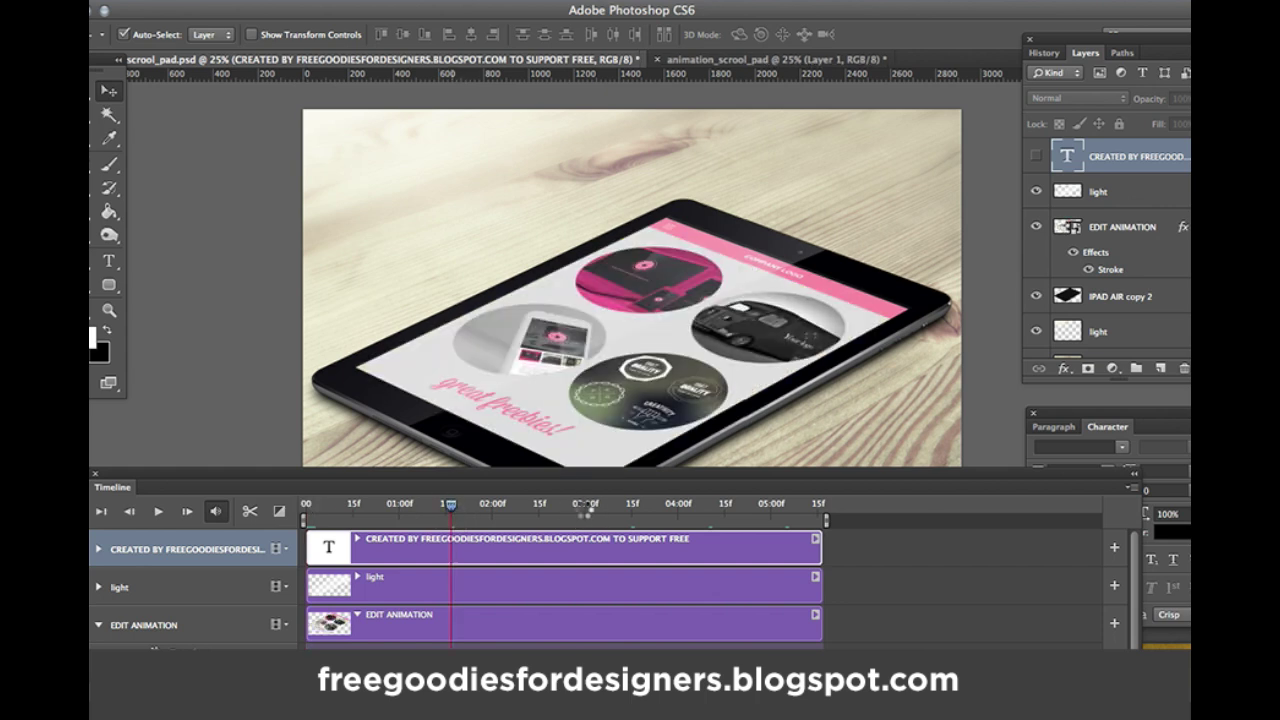
pyautogui.click(585, 508)
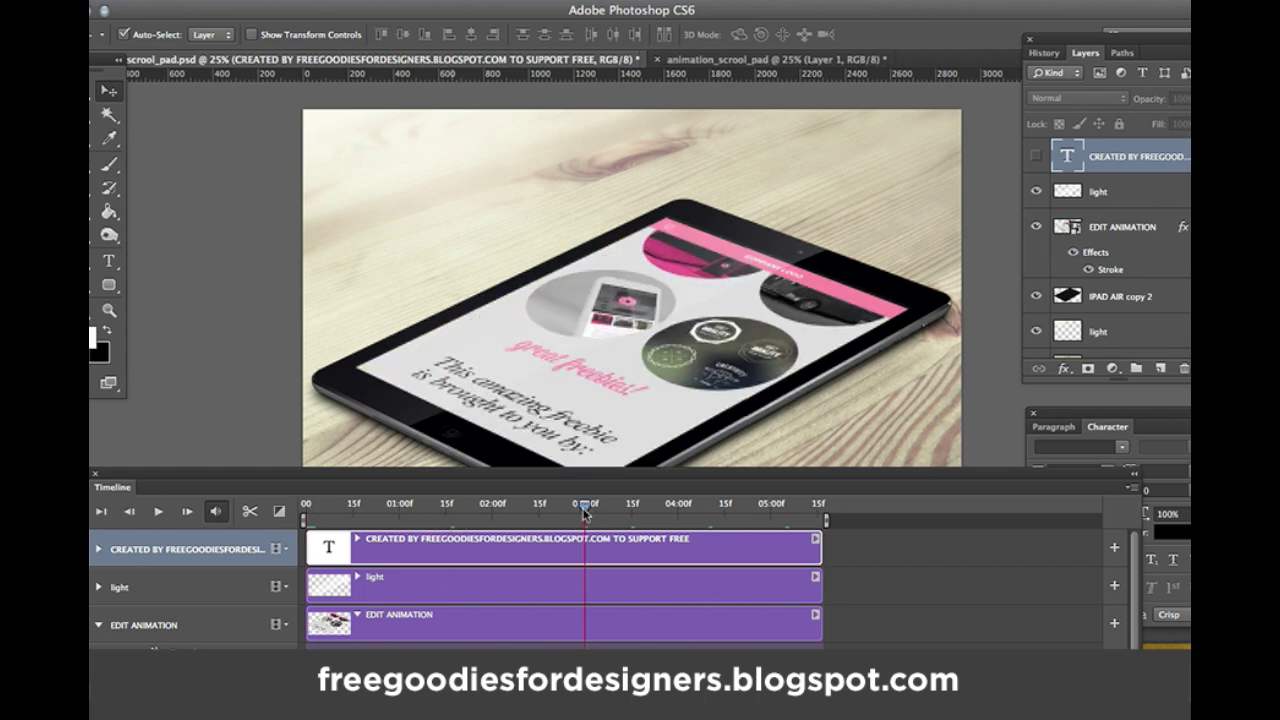
pyautogui.click(752, 508)
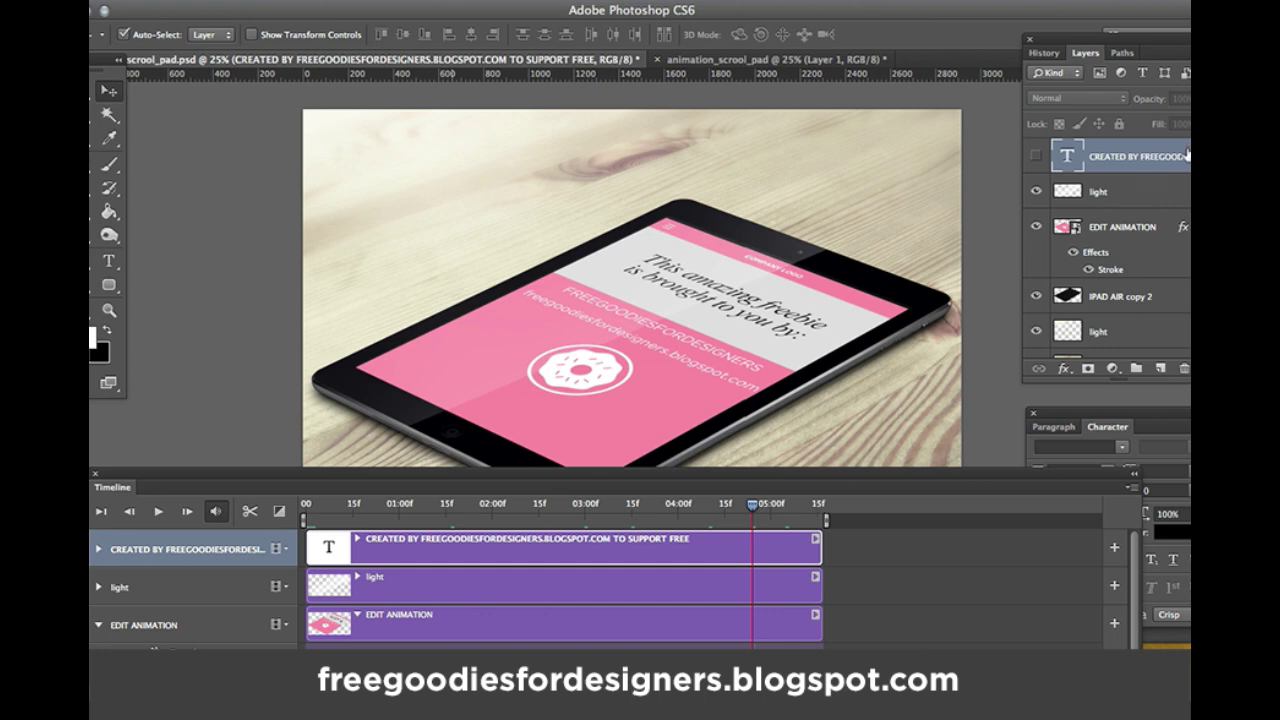
# Toggle the upper light layer and the EDIT ANIMATION layer off and on to examine what each contributes
pyautogui.scroll(-1, 1188, 186)
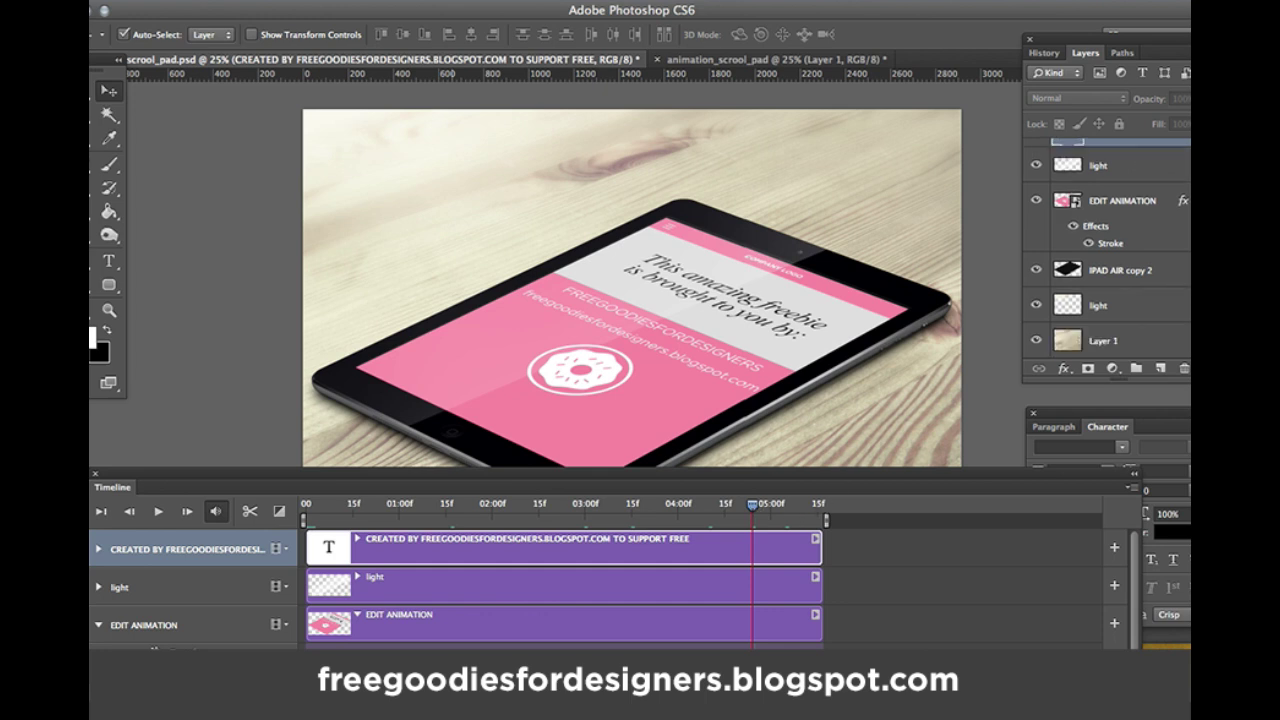
pyautogui.click(1120, 165)
pyautogui.click(1037, 165)
pyautogui.click(1038, 166)
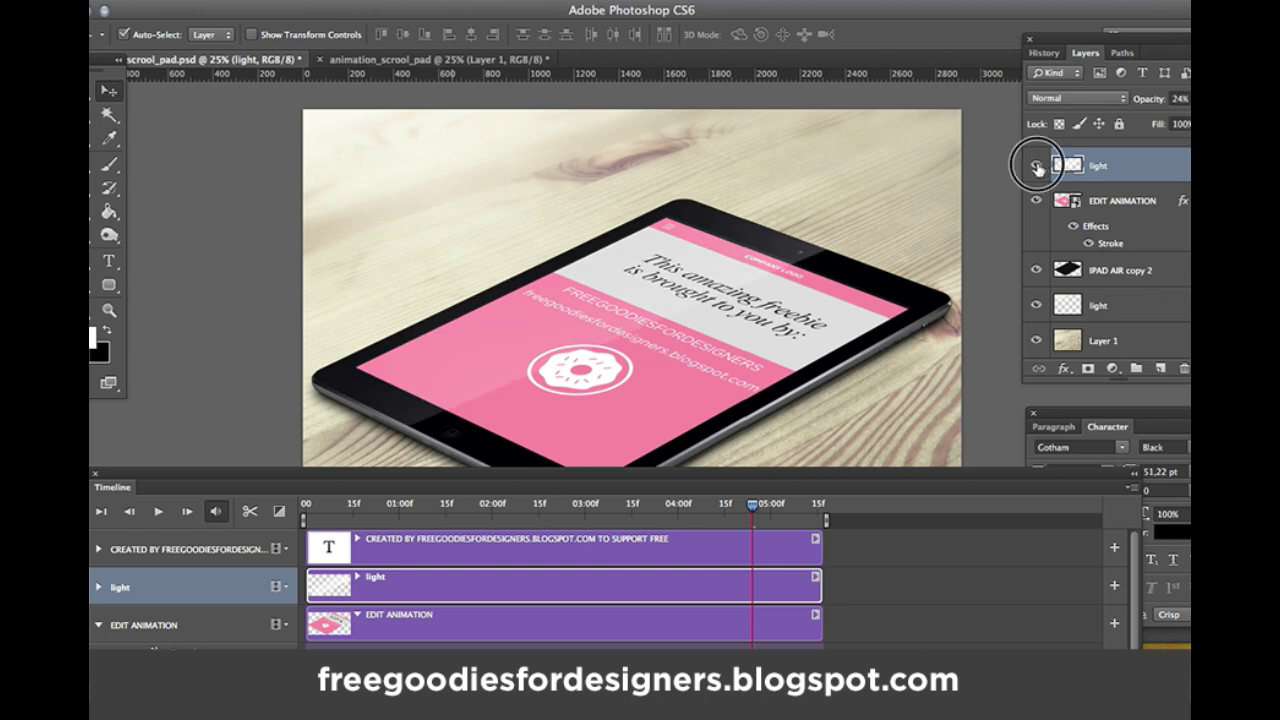
pyautogui.click(1038, 166)
pyautogui.click(1037, 166)
pyautogui.click(1036, 202)
pyautogui.click(1036, 202)
pyautogui.click(1036, 202)
pyautogui.click(1036, 202)
# Toggle the IPAD AIR copy 2, lower light and Layer 1 layers off and on to examine their effect
pyautogui.click(1037, 271)
pyautogui.click(1037, 271)
pyautogui.click(1036, 305)
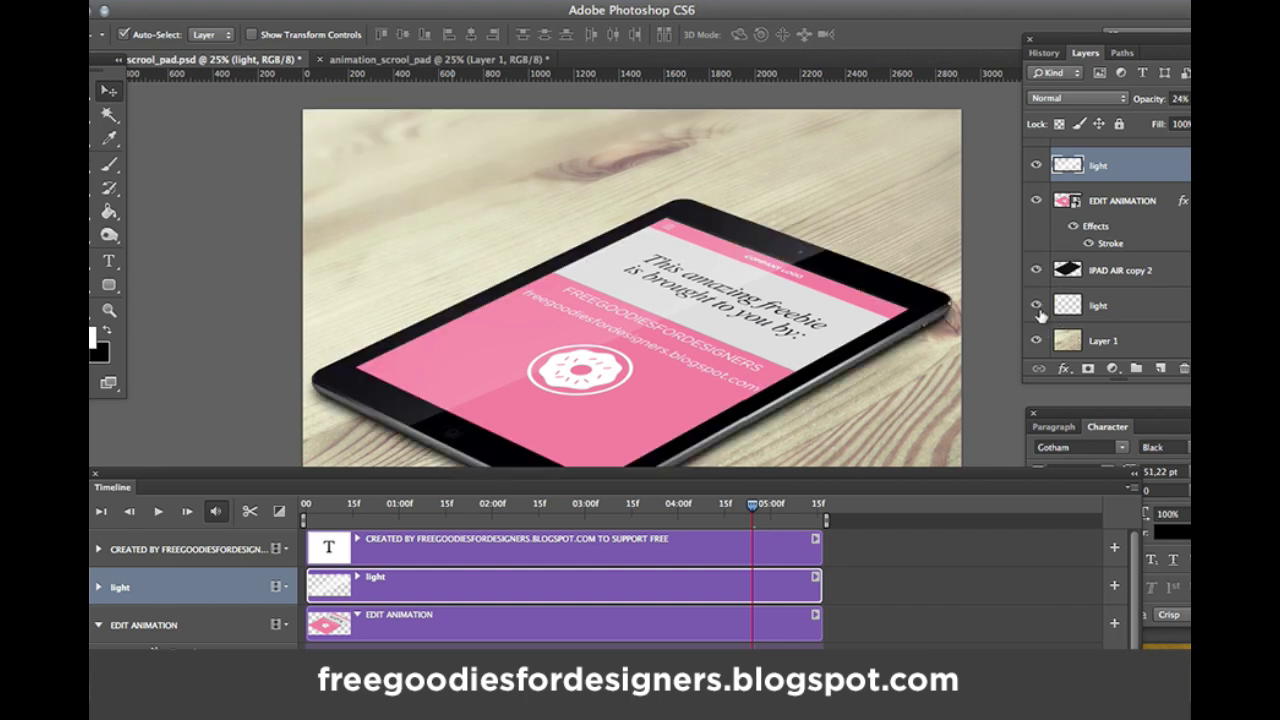
pyautogui.click(1036, 305)
pyautogui.click(1037, 341)
pyautogui.click(1037, 341)
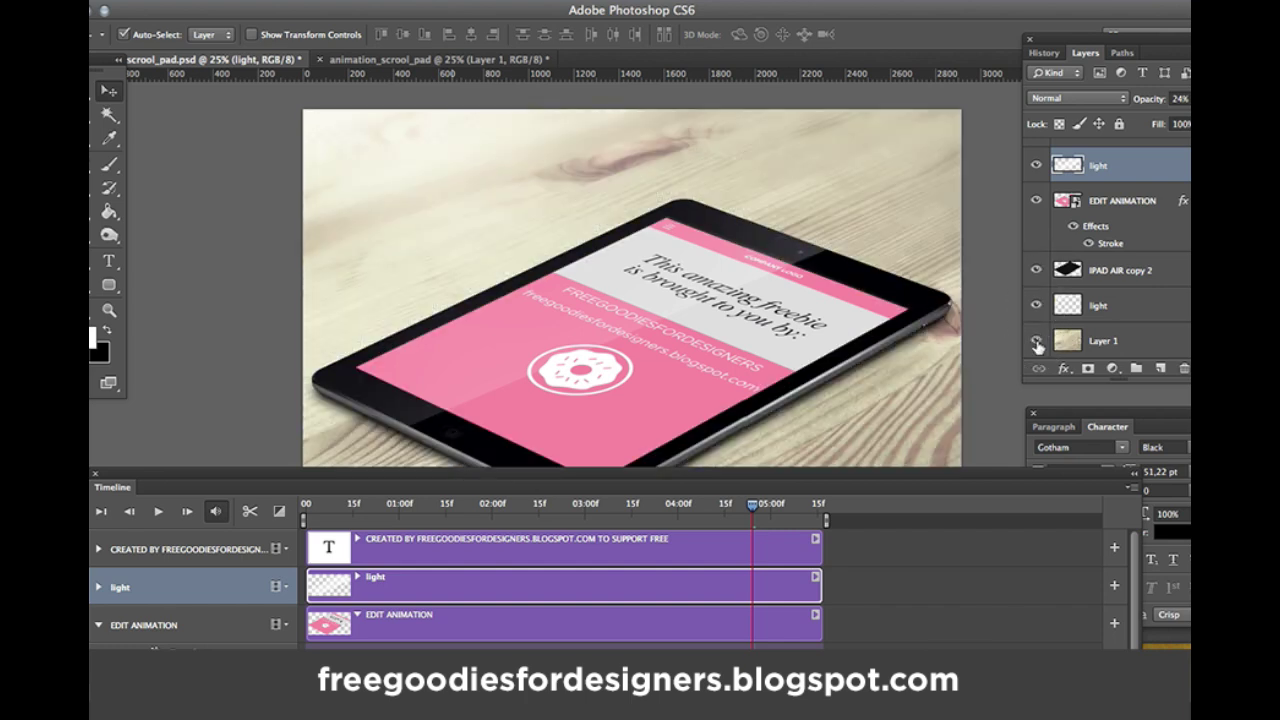
pyautogui.click(1036, 305)
pyautogui.click(1036, 305)
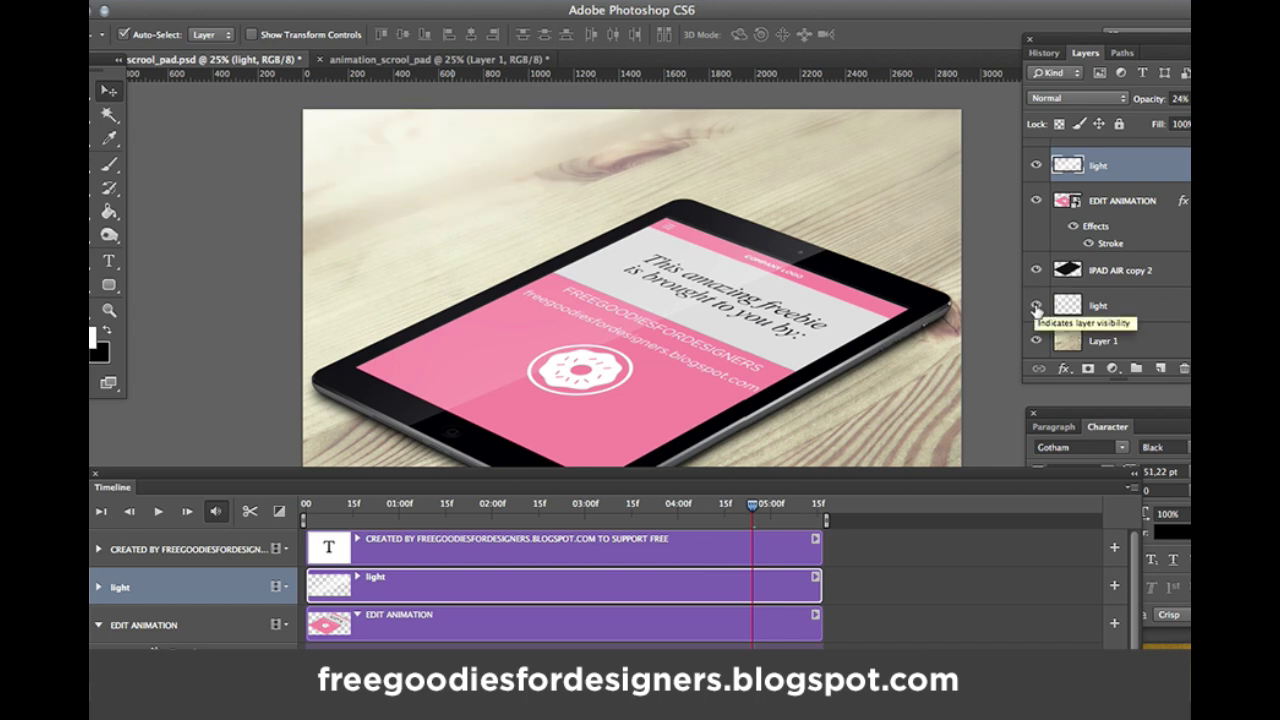
pyautogui.click(1036, 307)
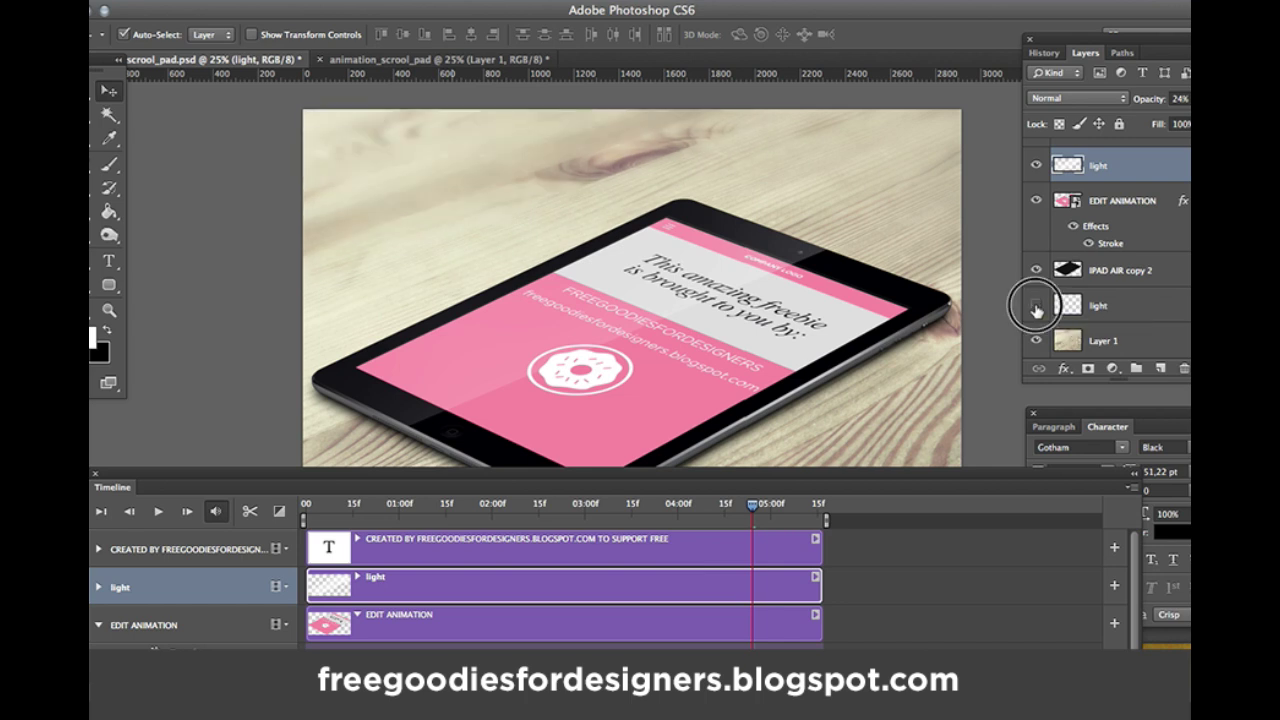
pyautogui.click(1036, 306)
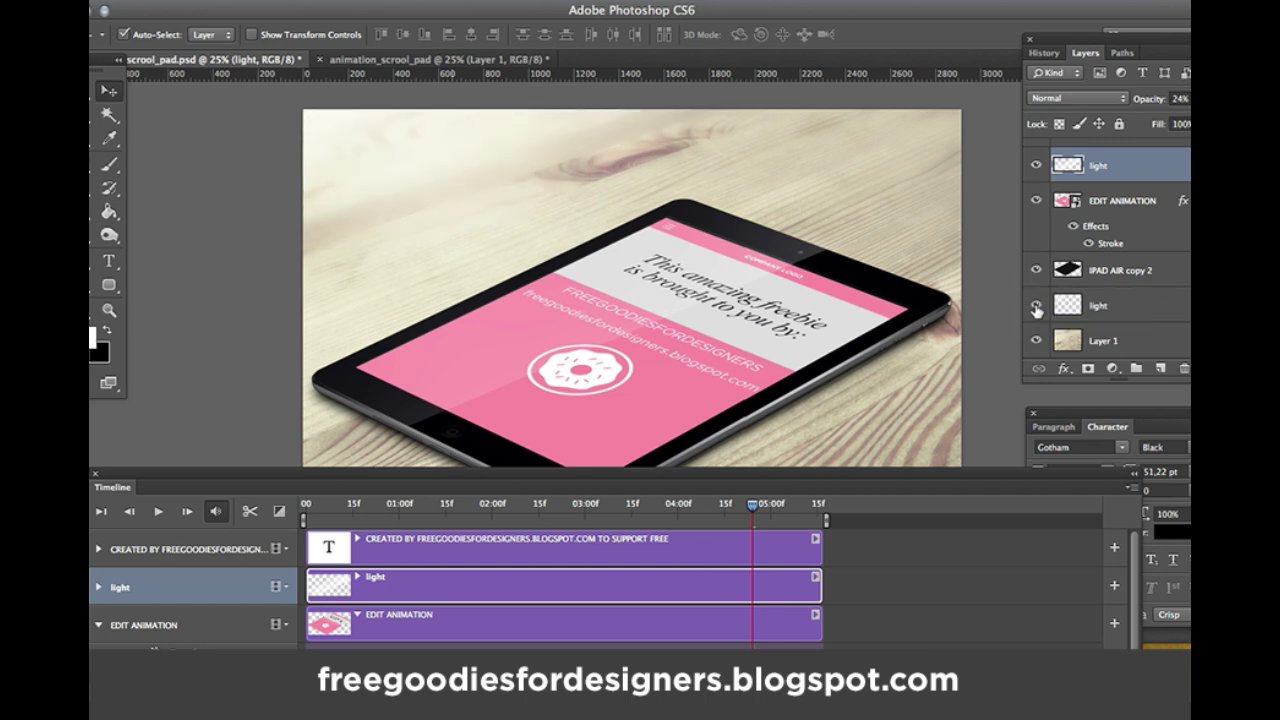
# Open the contents of the EDIT ANIMATION smart object and uncover its whole canvas by lowering the timeline
pyautogui.click(1096, 204)
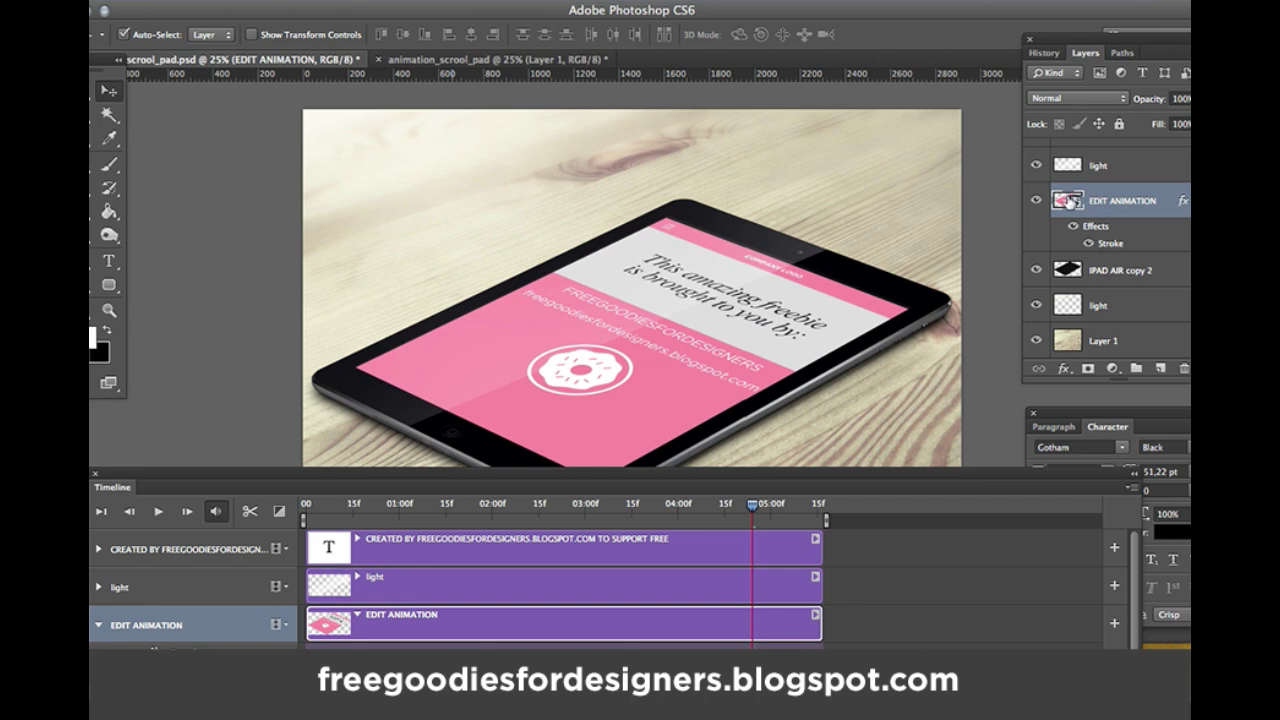
pyautogui.doubleClick(1072, 201)
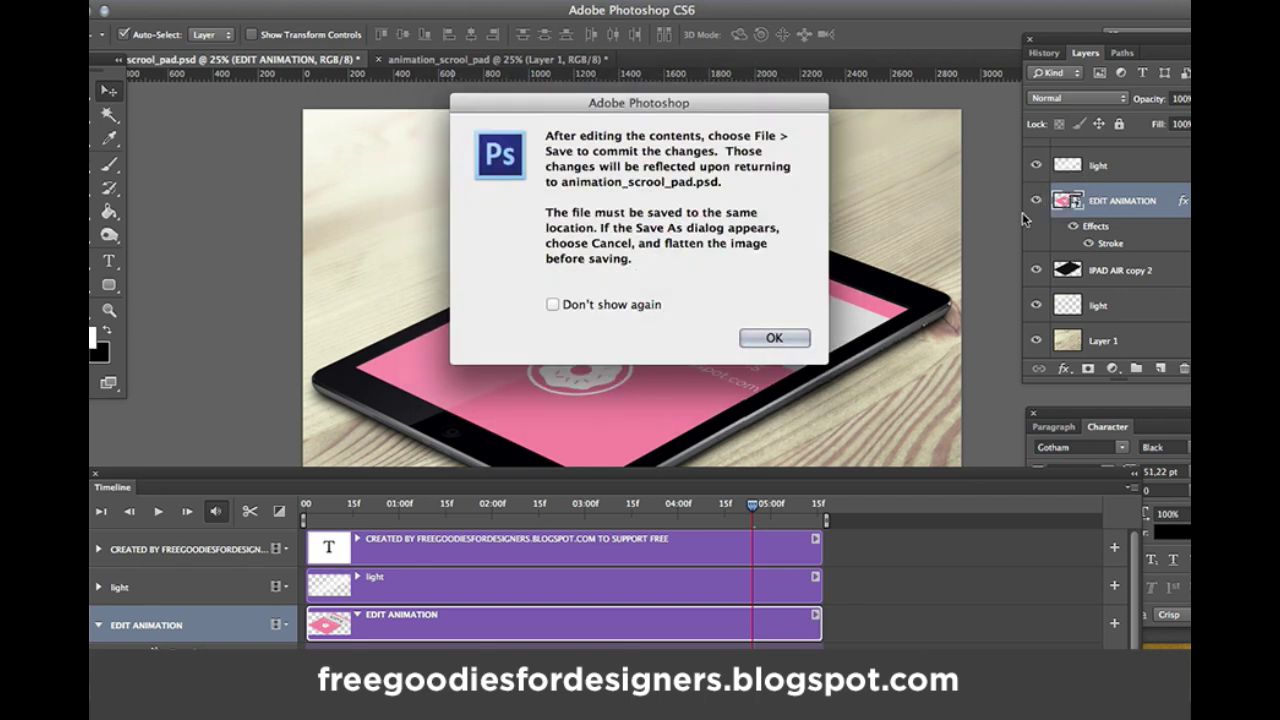
pyautogui.click(788, 338)
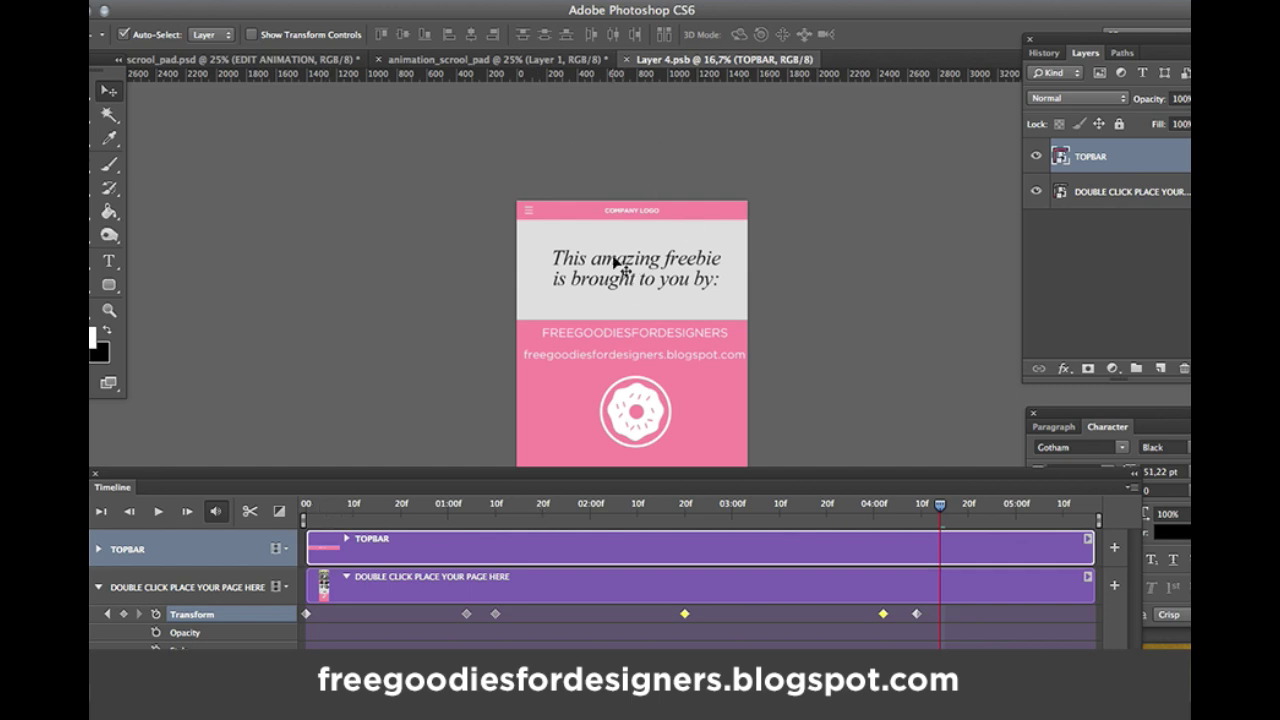
pyautogui.moveTo(350, 481); pyautogui.dragTo(323, 531)
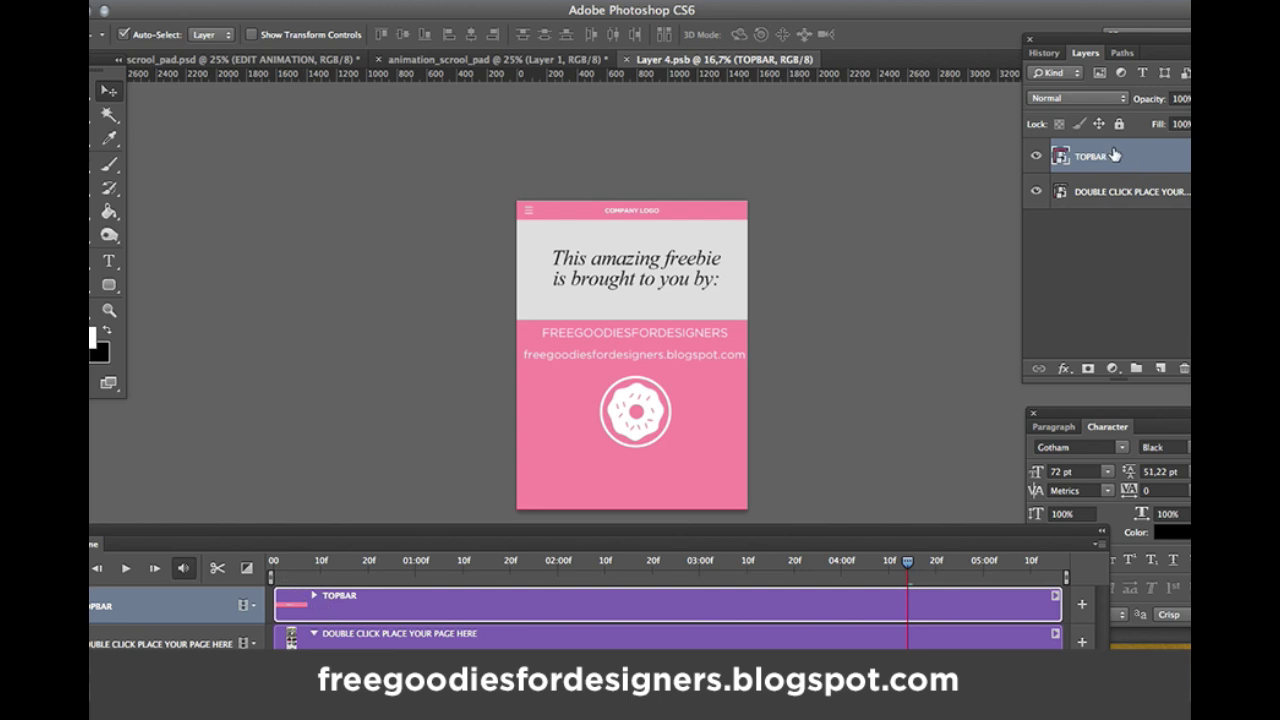
# Open the contents of the DOUBLE CLICK PLACE YOUR PAGE HERE smart object for editing
pyautogui.click(1112, 203)
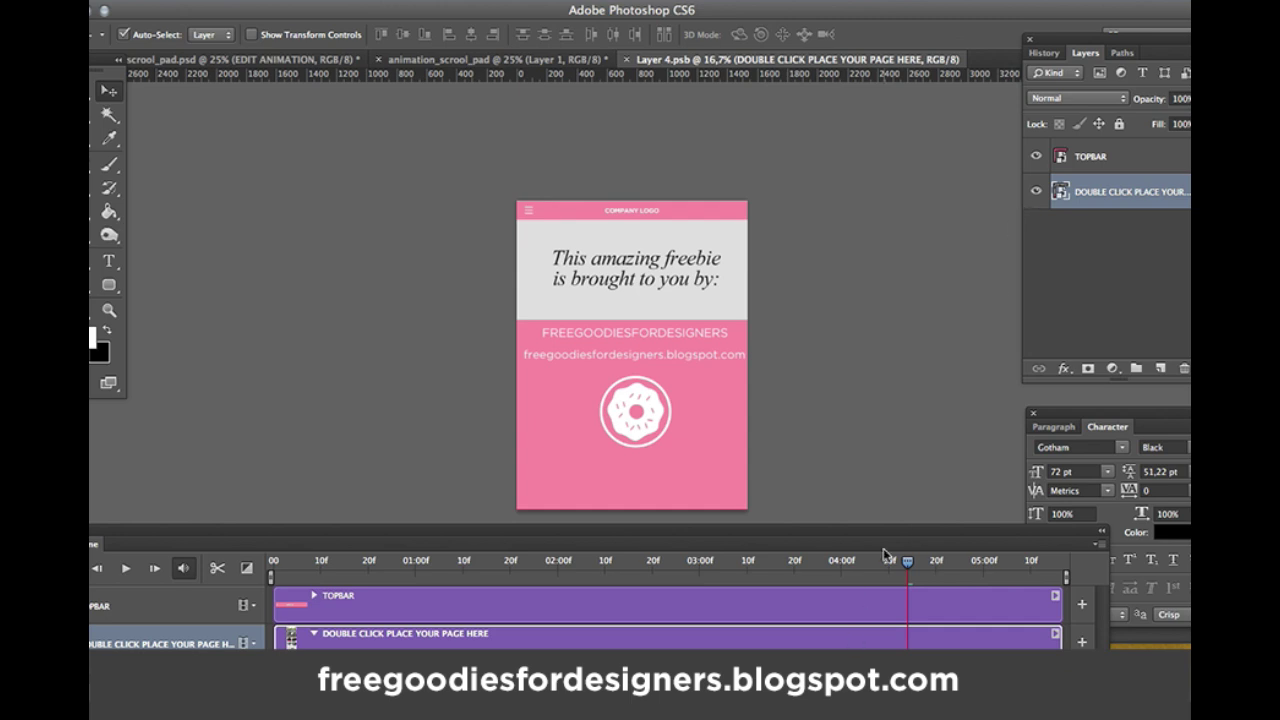
pyautogui.moveTo(886, 534); pyautogui.dragTo(910, 478)
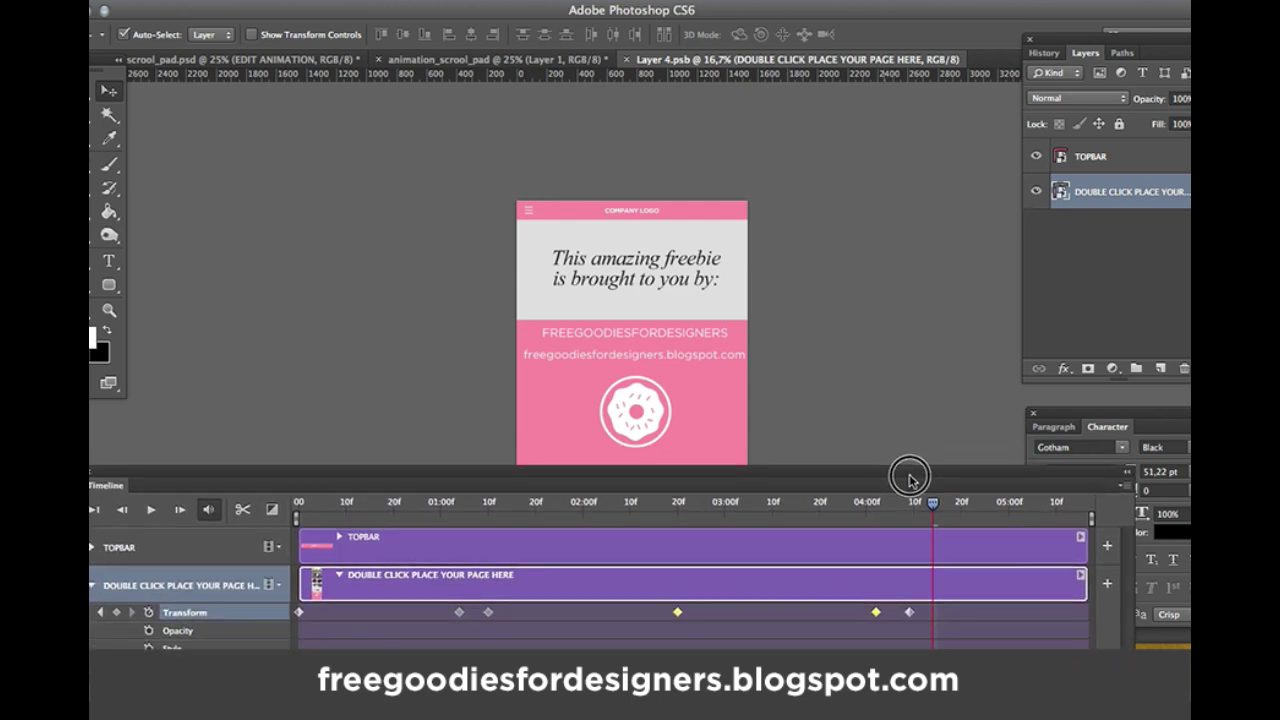
pyautogui.doubleClick(1060, 193)
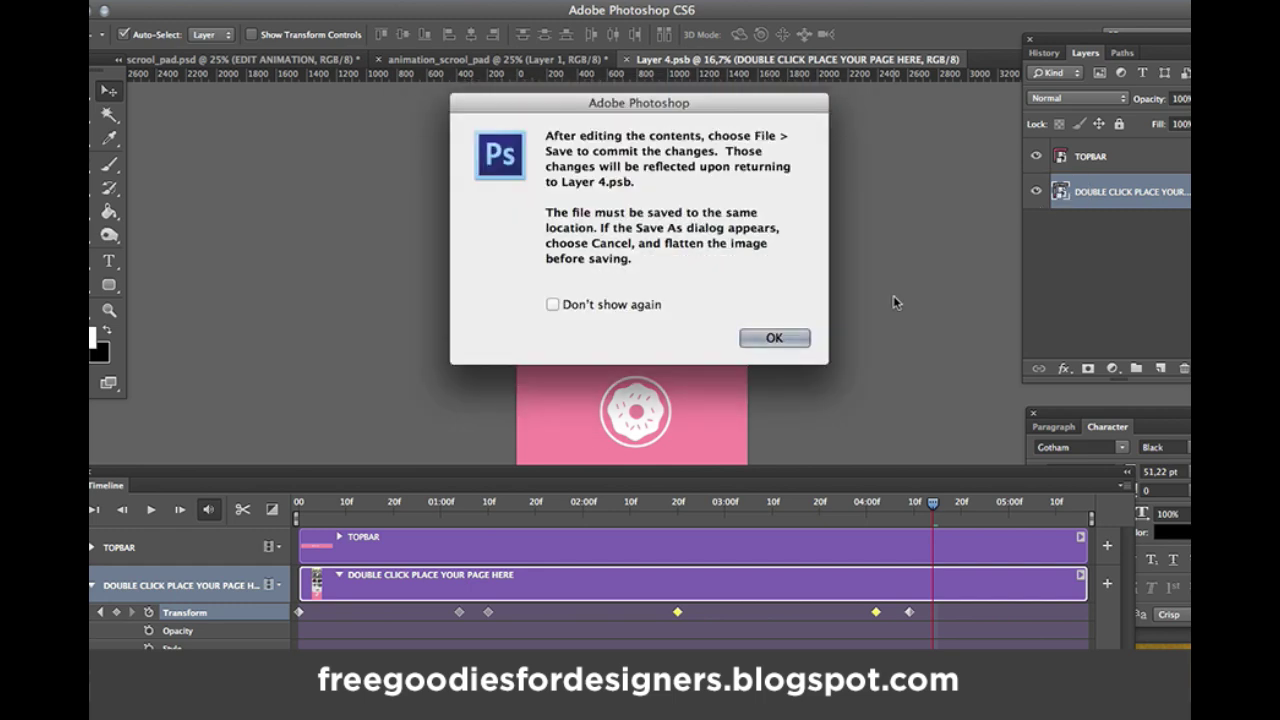
pyautogui.click(774, 339)
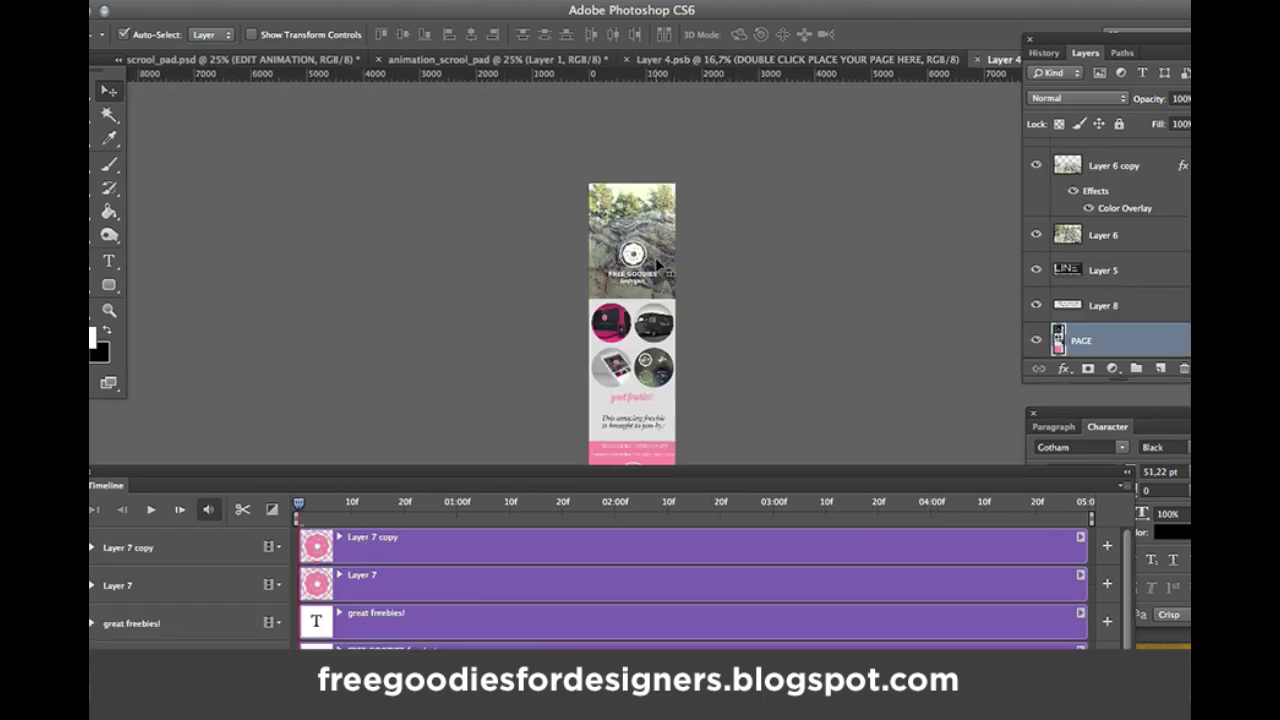
# Examine the full-length page design and compare it with the visible screen area in Layer 4.psb
pyautogui.scroll(2, 637, 349)
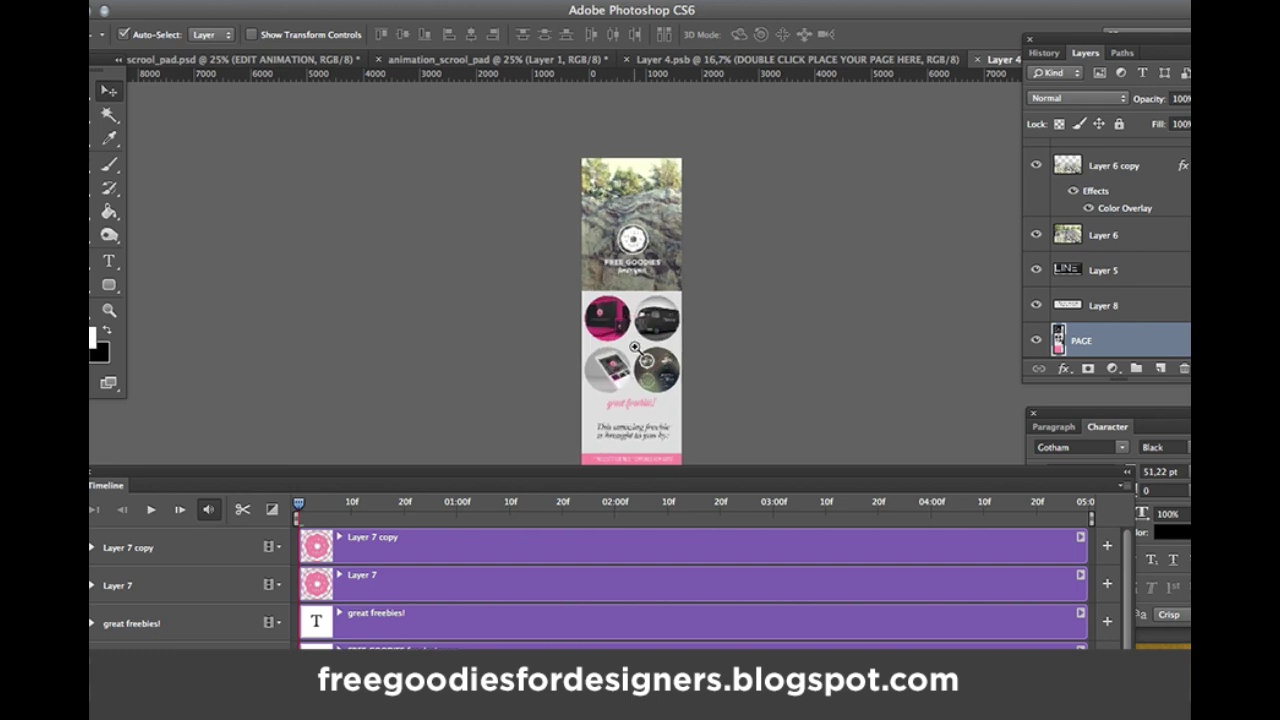
pyautogui.moveTo(625, 475); pyautogui.dragTo(614, 596)
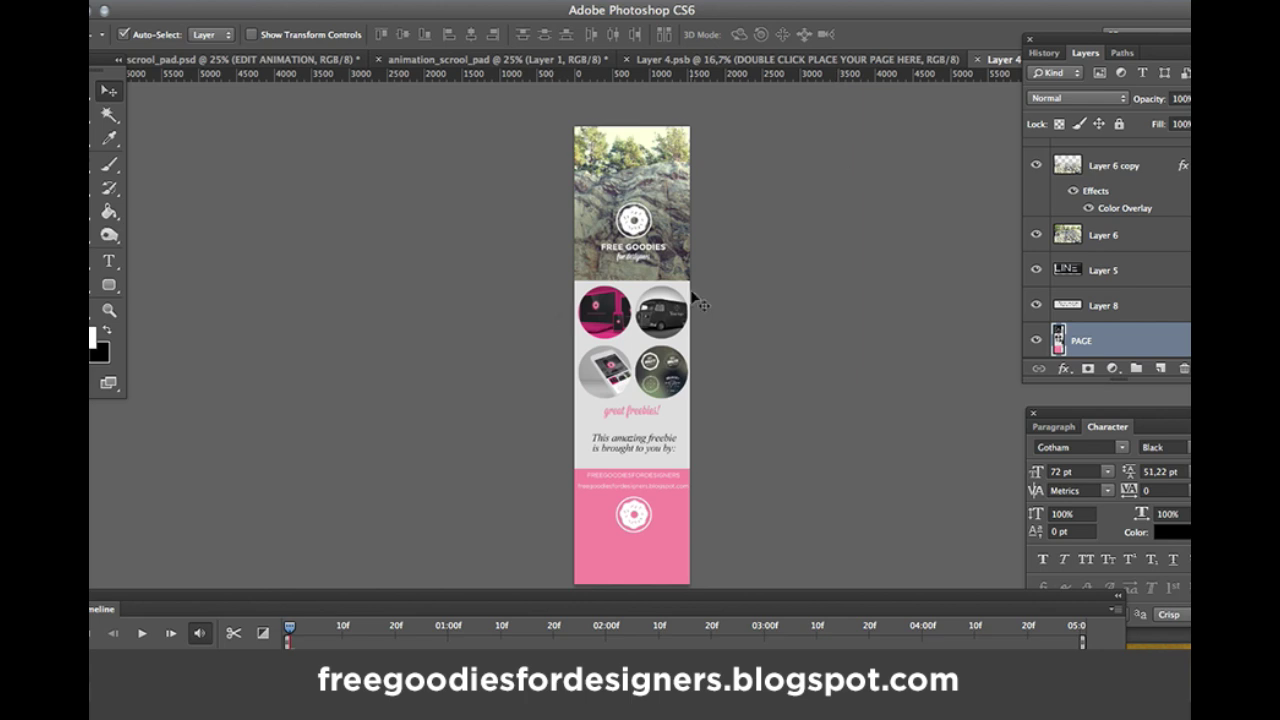
pyautogui.click(738, 60)
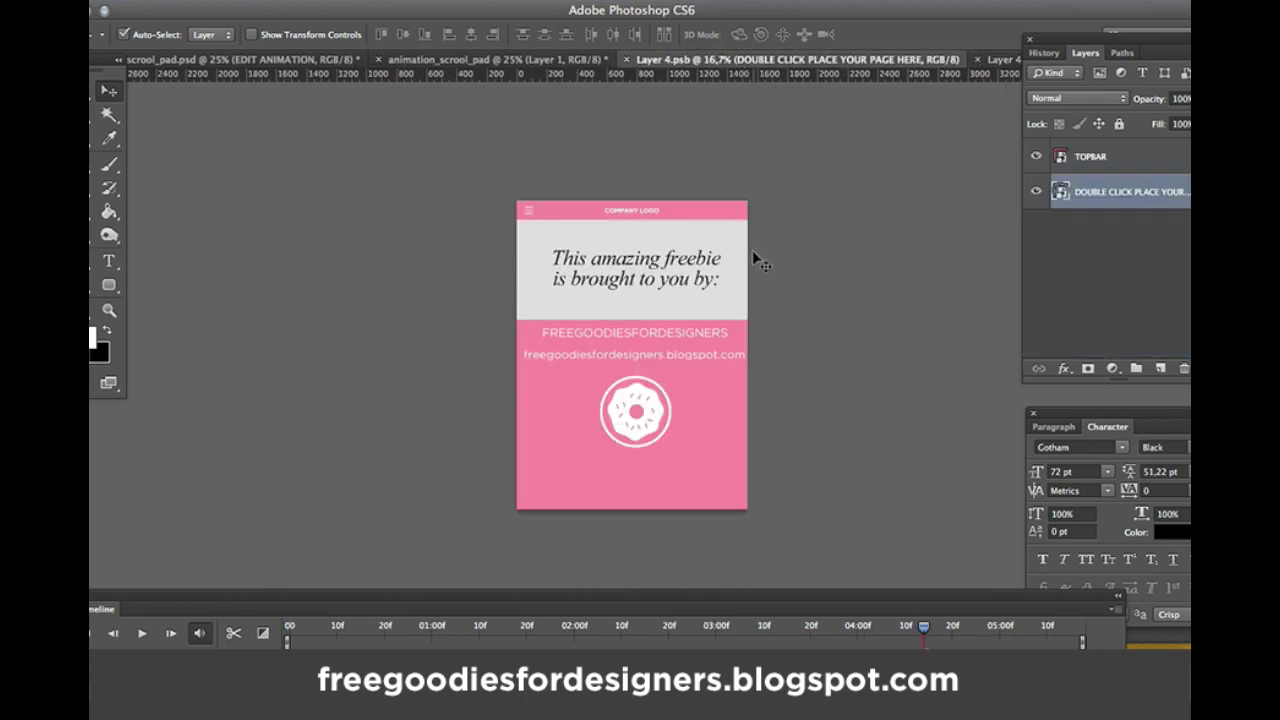
pyautogui.click(1000, 59)
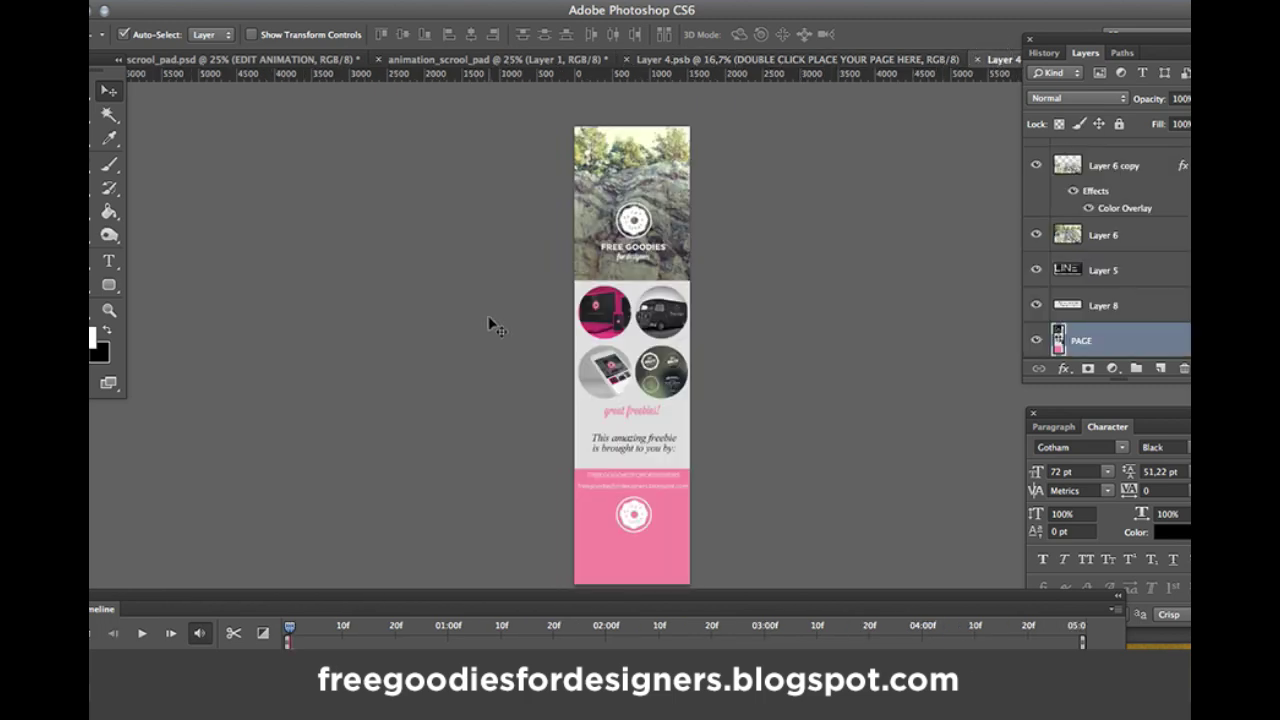
# Extend the page's canvas downward with the Crop tool to about one and a half times its height
pyautogui.click(109, 138)
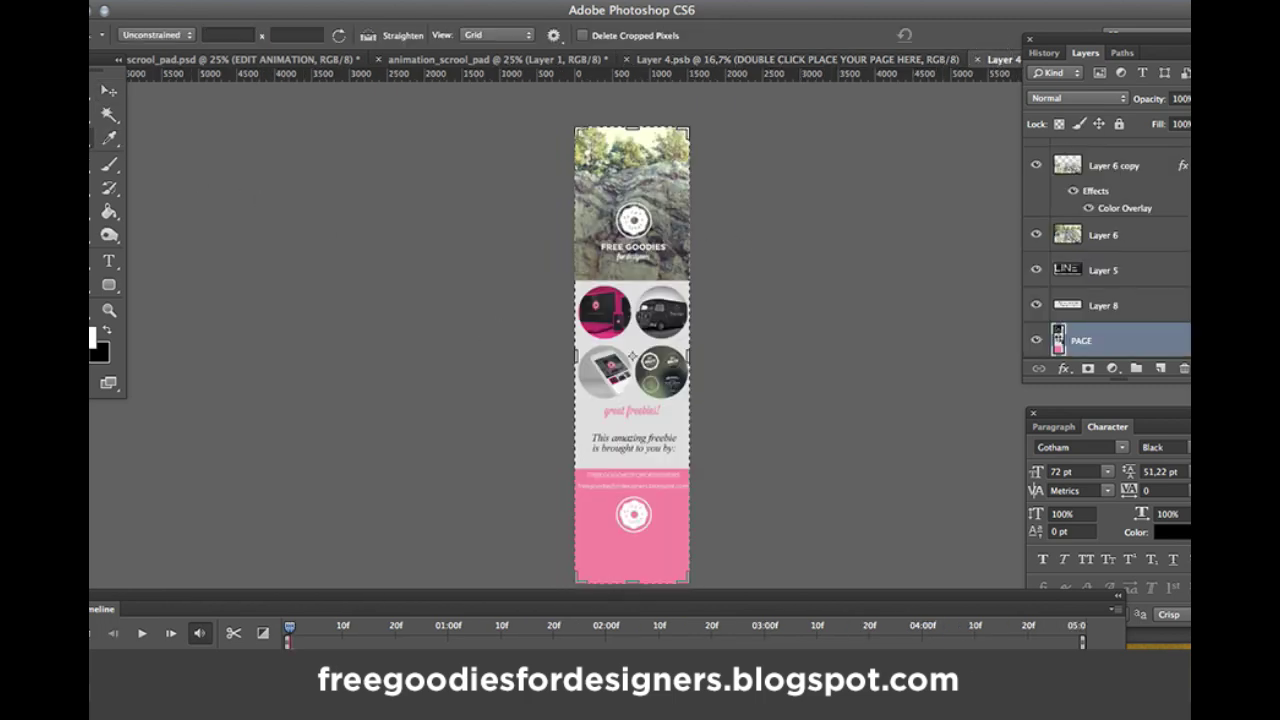
pyautogui.keyDown('alt'); pyautogui.click(721, 383); pyautogui.keyUp('alt')
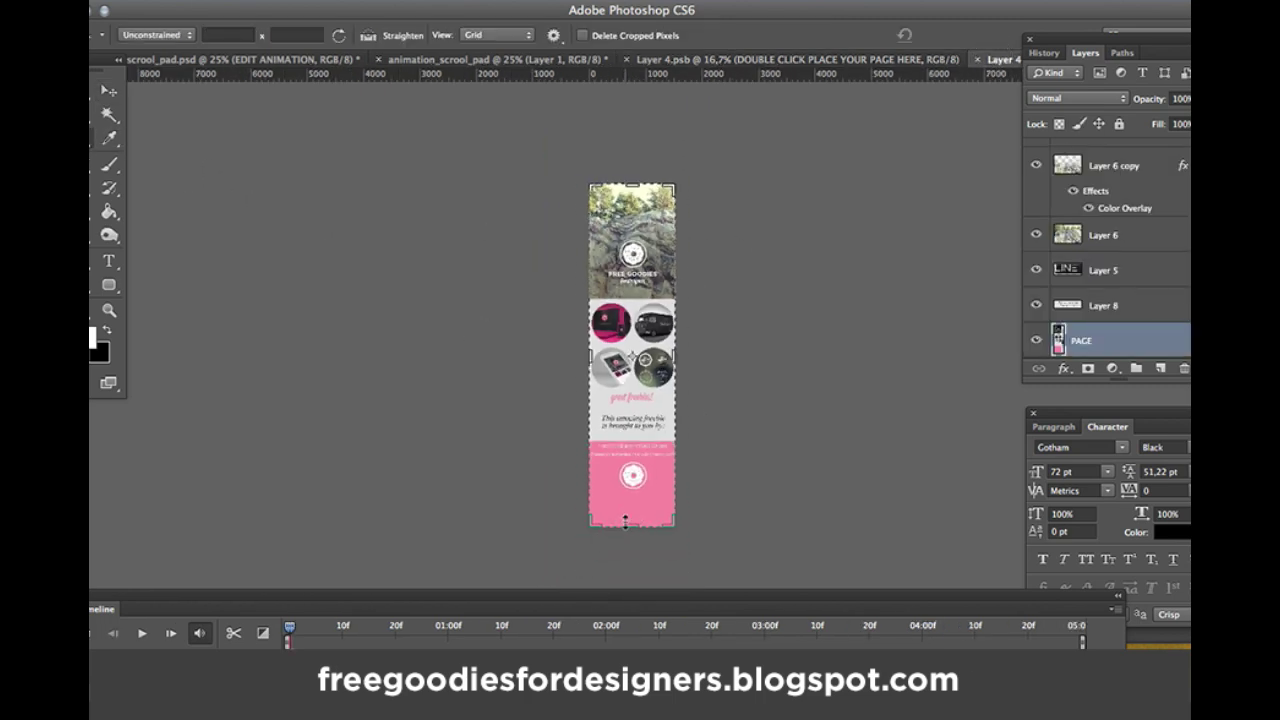
pyautogui.moveTo(632, 521); pyautogui.dragTo(622, 620)
pyautogui.press('Return')
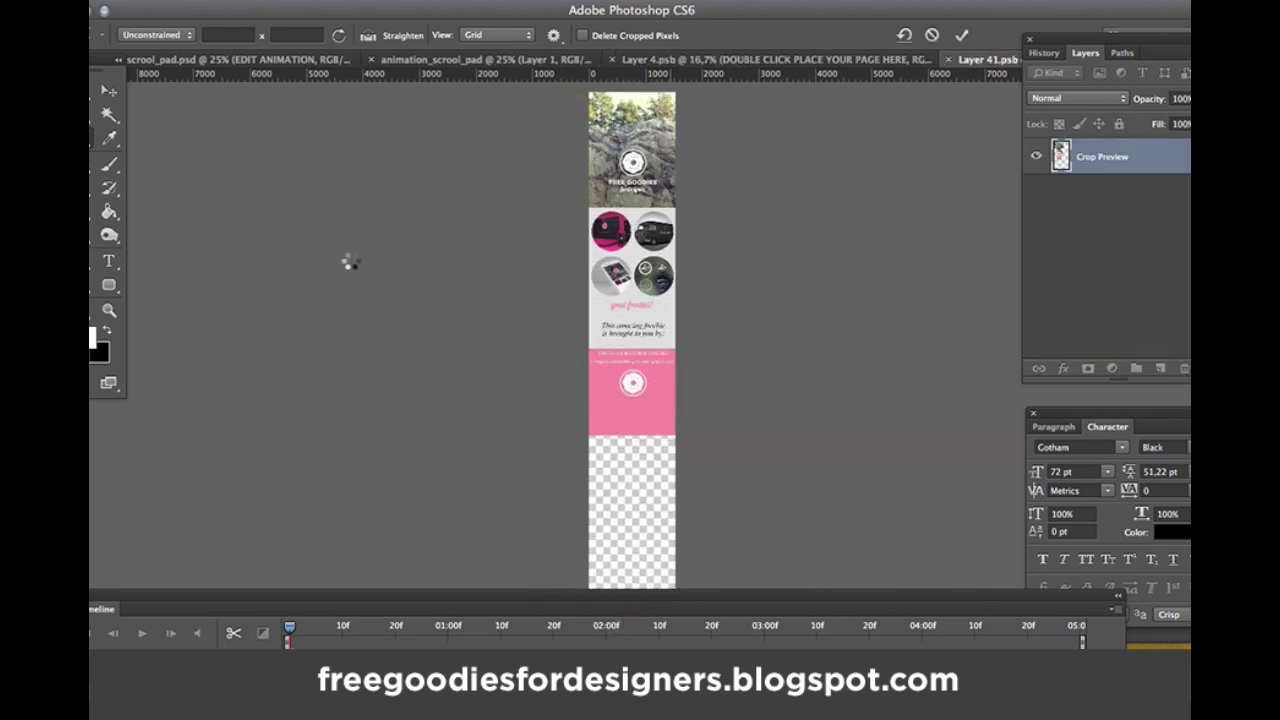
# Select the plain pink area at the foot of the PAGE layer and stretch it to about 214% height to fill the added canvas
pyautogui.click(90, 90)
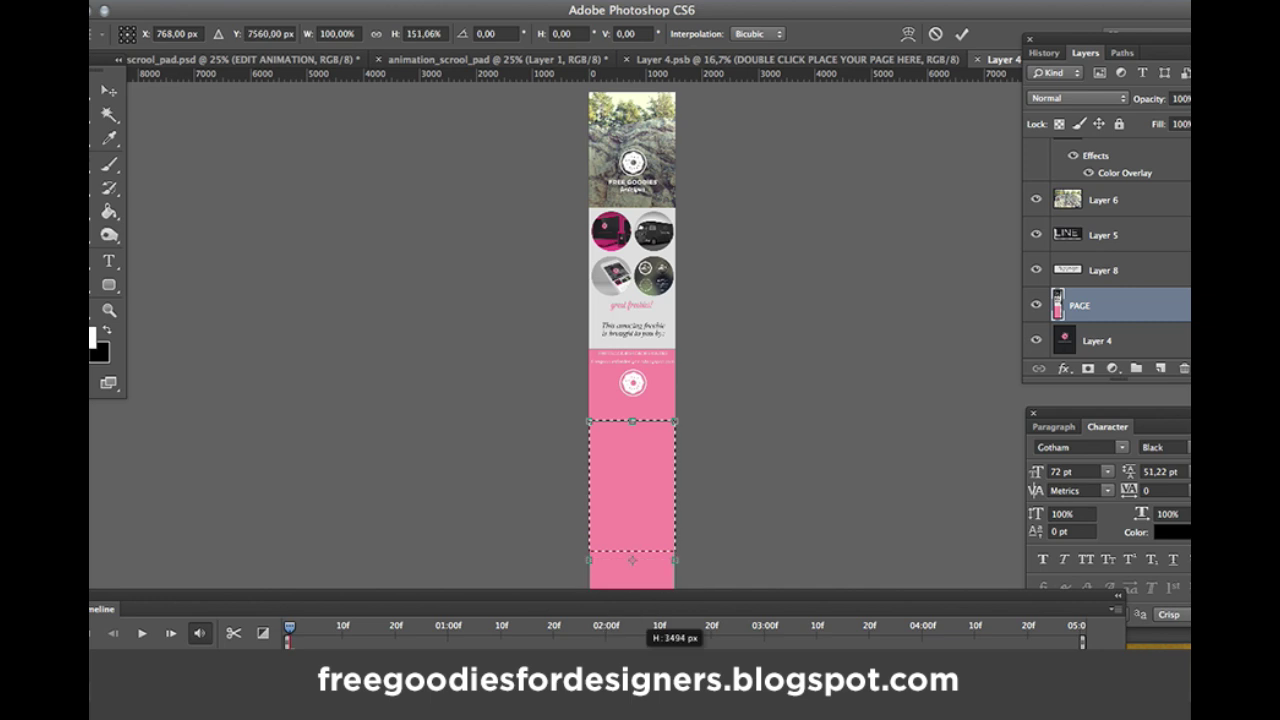
pyautogui.moveTo(632, 588); pyautogui.dragTo(632, 590)
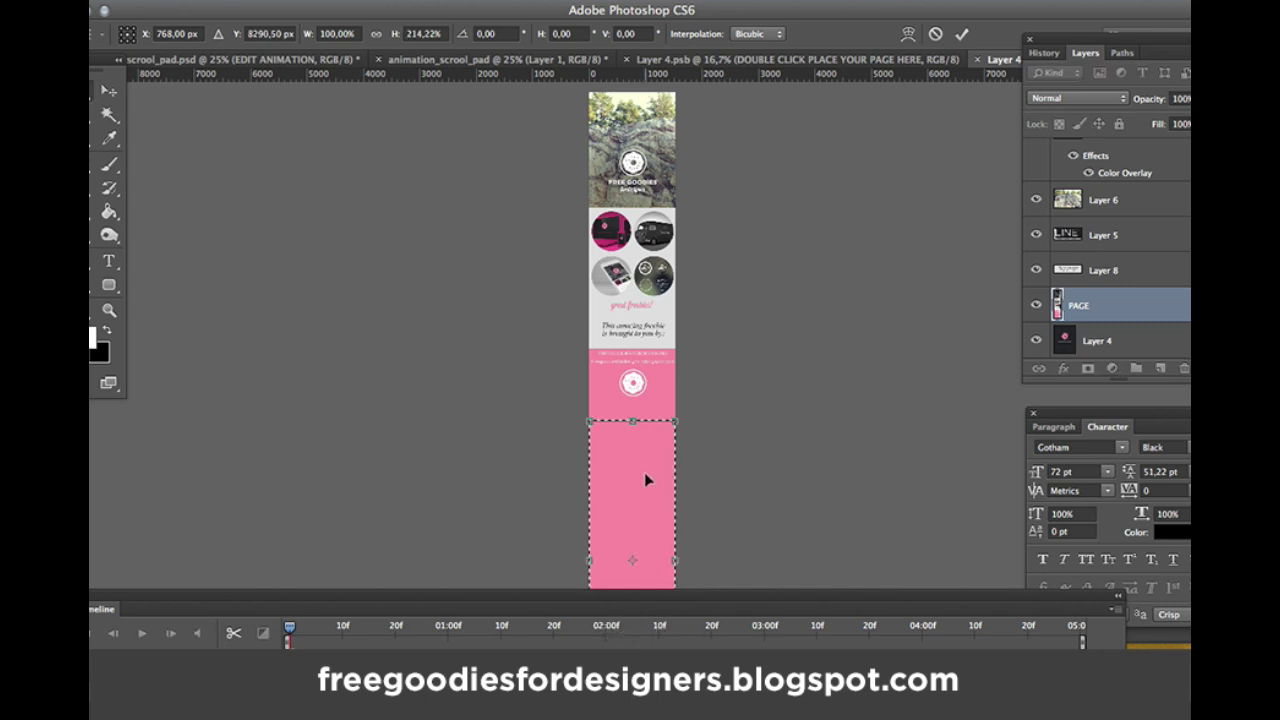
pyautogui.press('Return')
# Save the lengthened page and close its smart object document
pyautogui.press('super+minus')
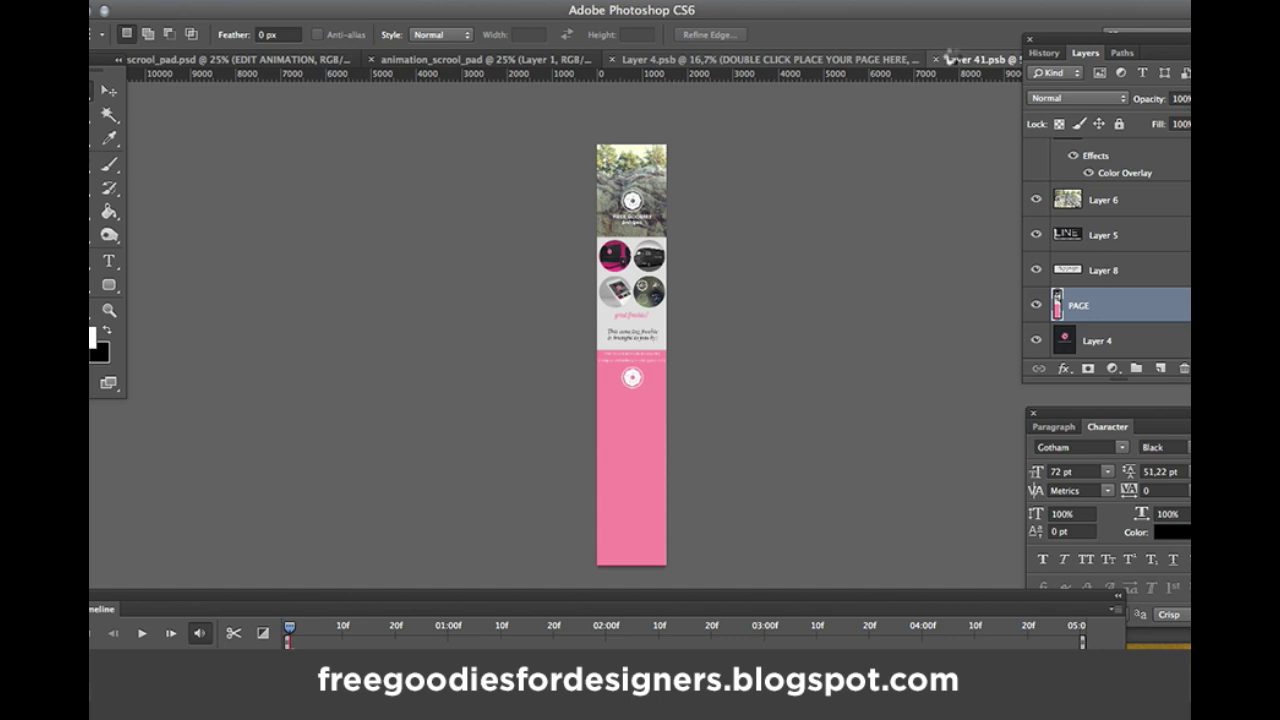
pyautogui.press('super+s')
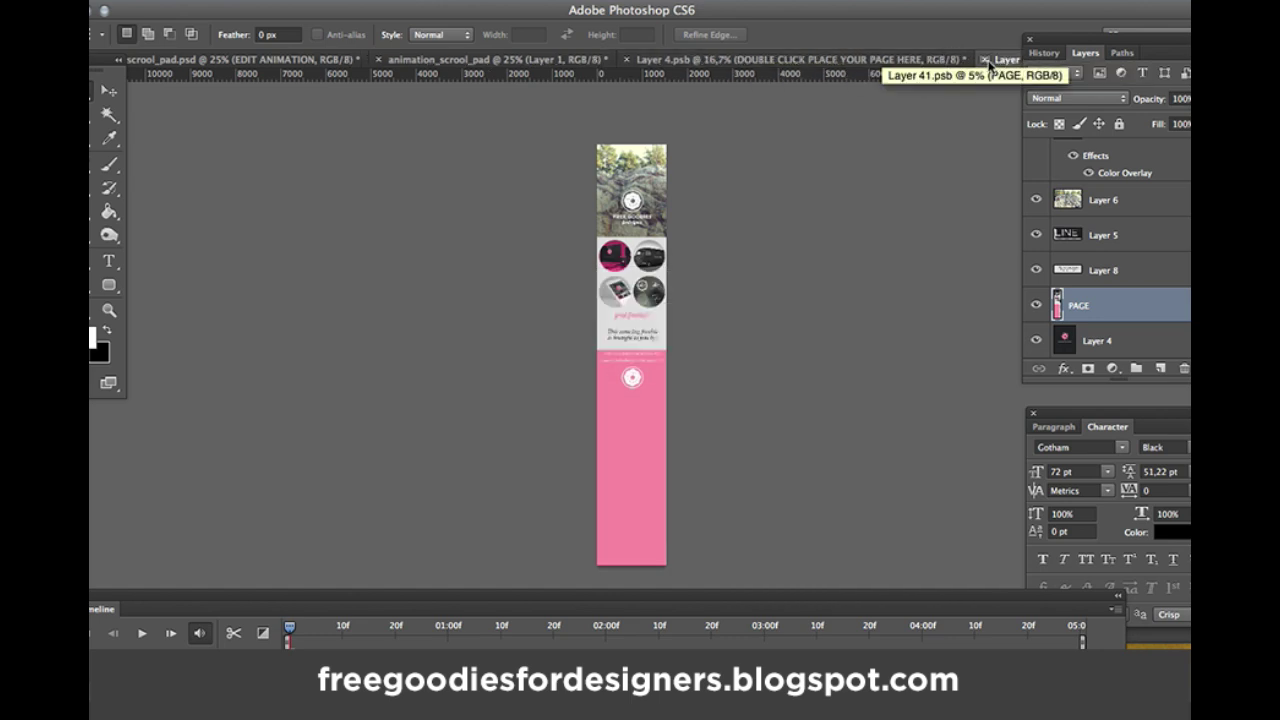
pyautogui.click(985, 60)
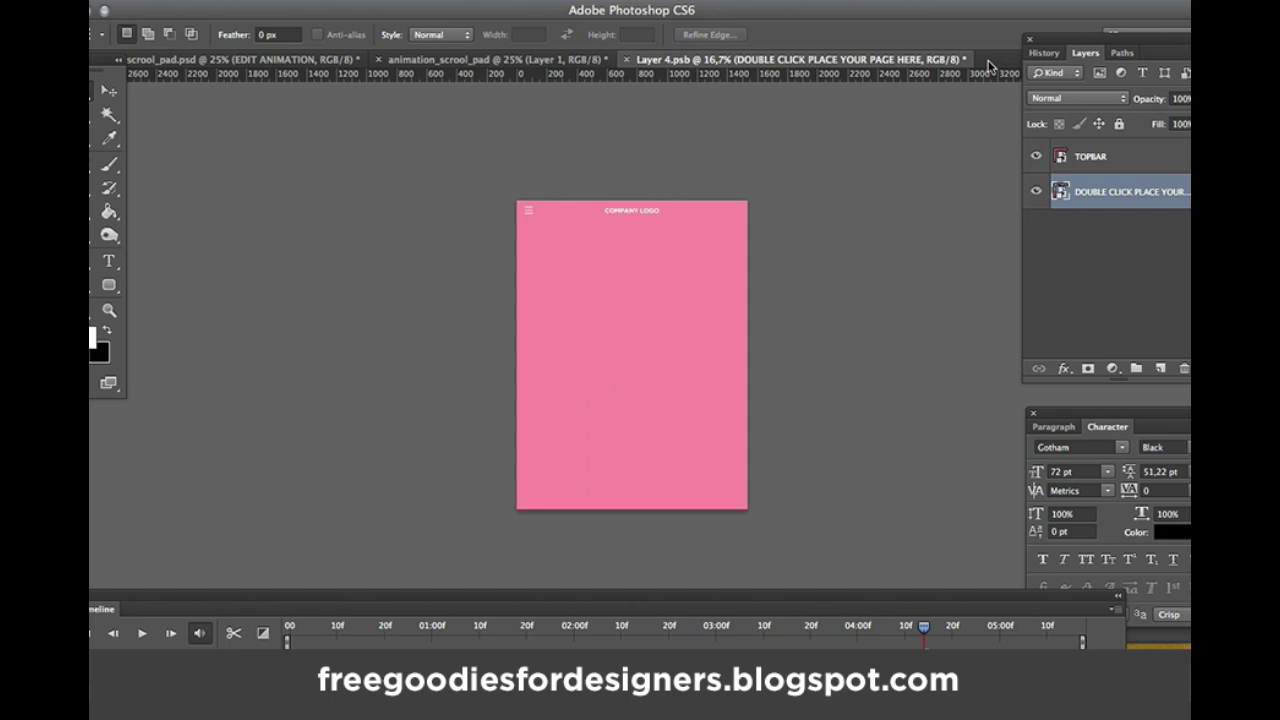
# Enlarge the timeline, deselect the Transform keyframes and preview the page's scroll just before 2 seconds
pyautogui.click(109, 91)
pyautogui.moveTo(356, 593); pyautogui.dragTo(360, 363)
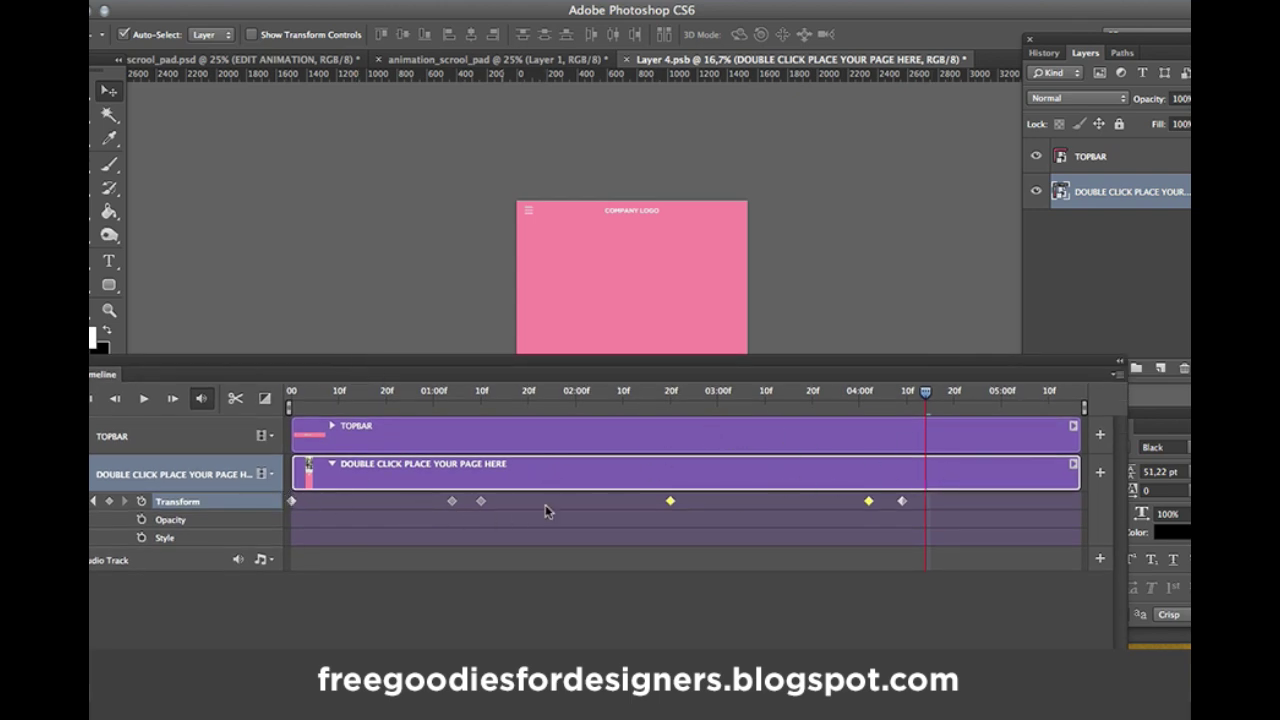
pyautogui.click(955, 530)
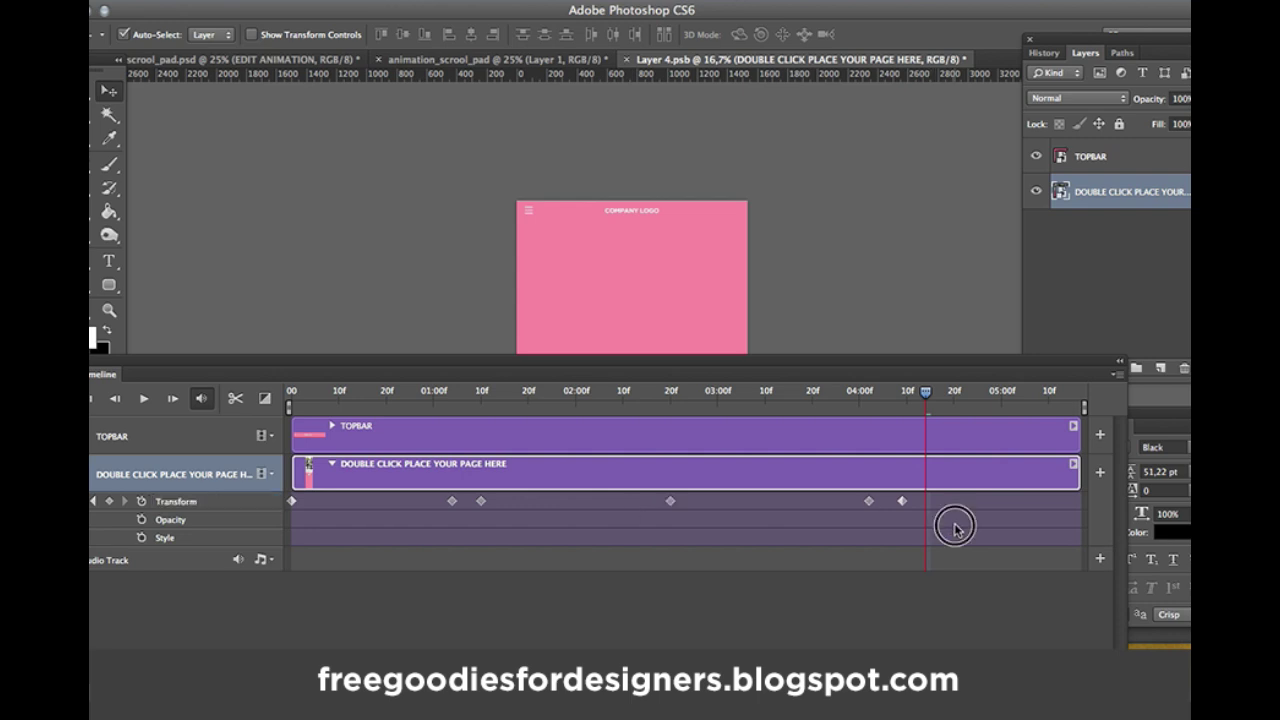
pyautogui.click(536, 393)
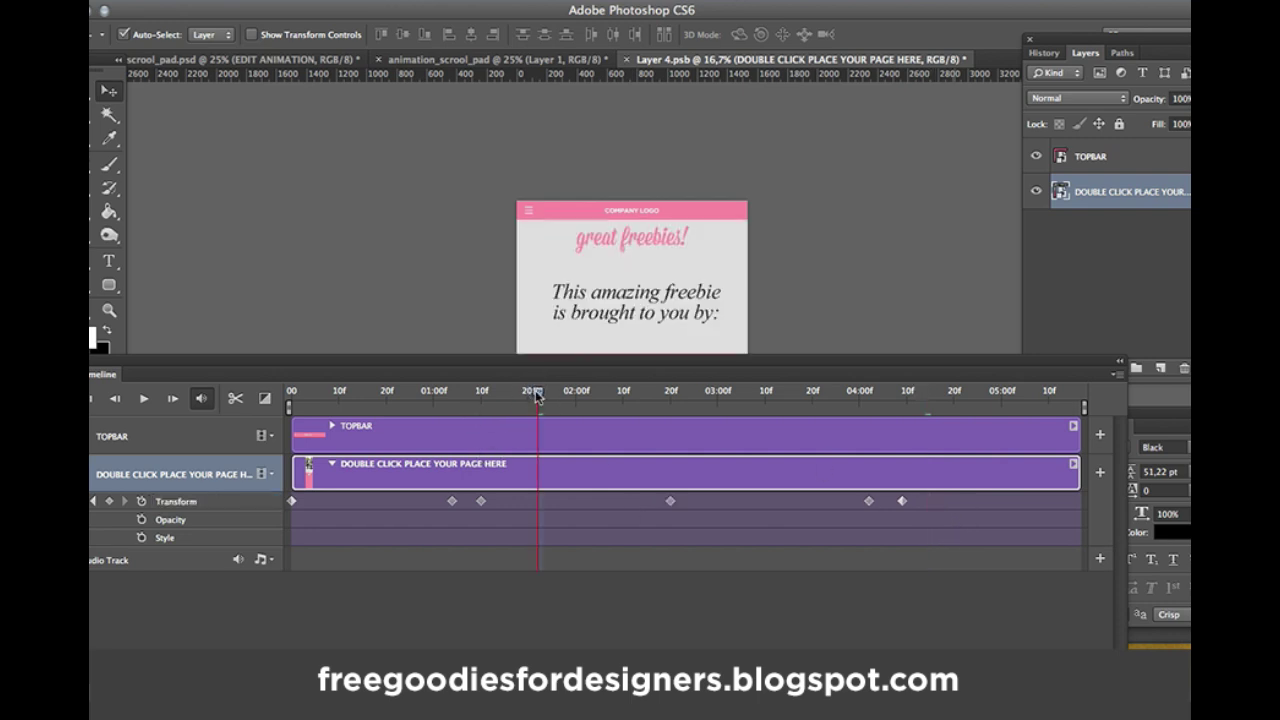
# At the first frame, move the page down so its forest and rock header image fills the screen below the top bar
pyautogui.moveTo(403, 390); pyautogui.dragTo(258, 397)
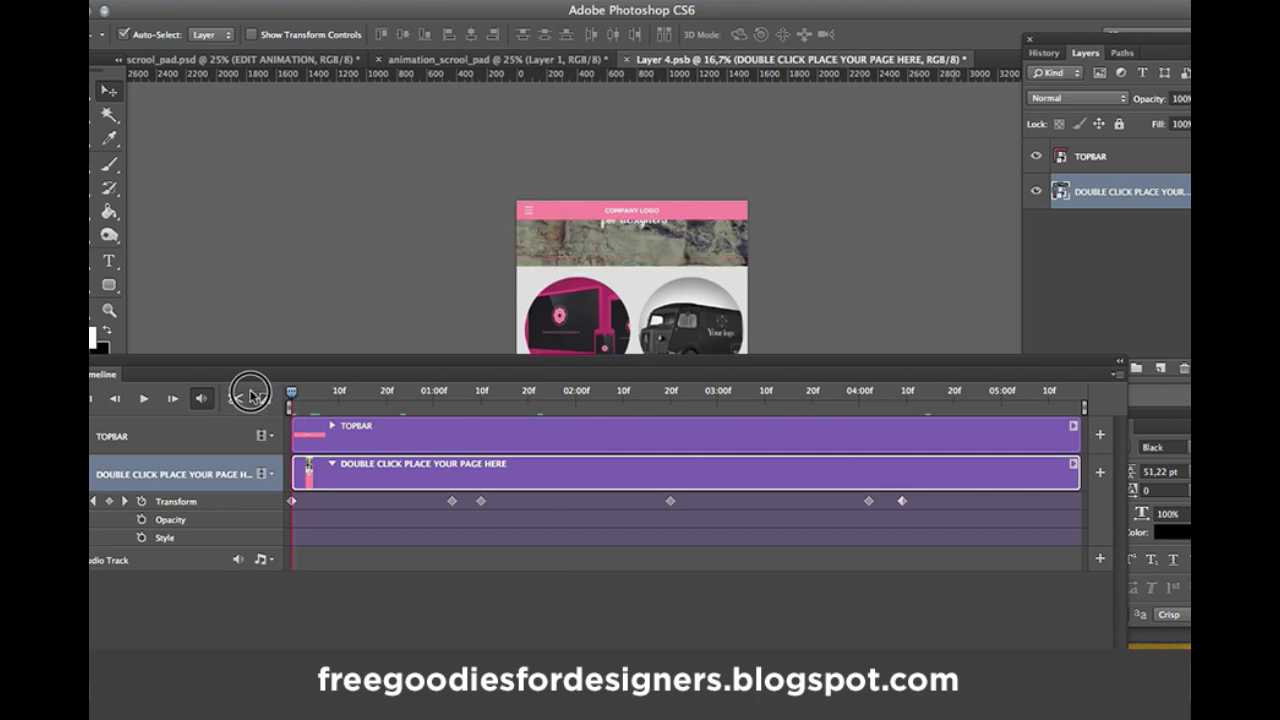
pyautogui.moveTo(410, 368); pyautogui.dragTo(430, 427)
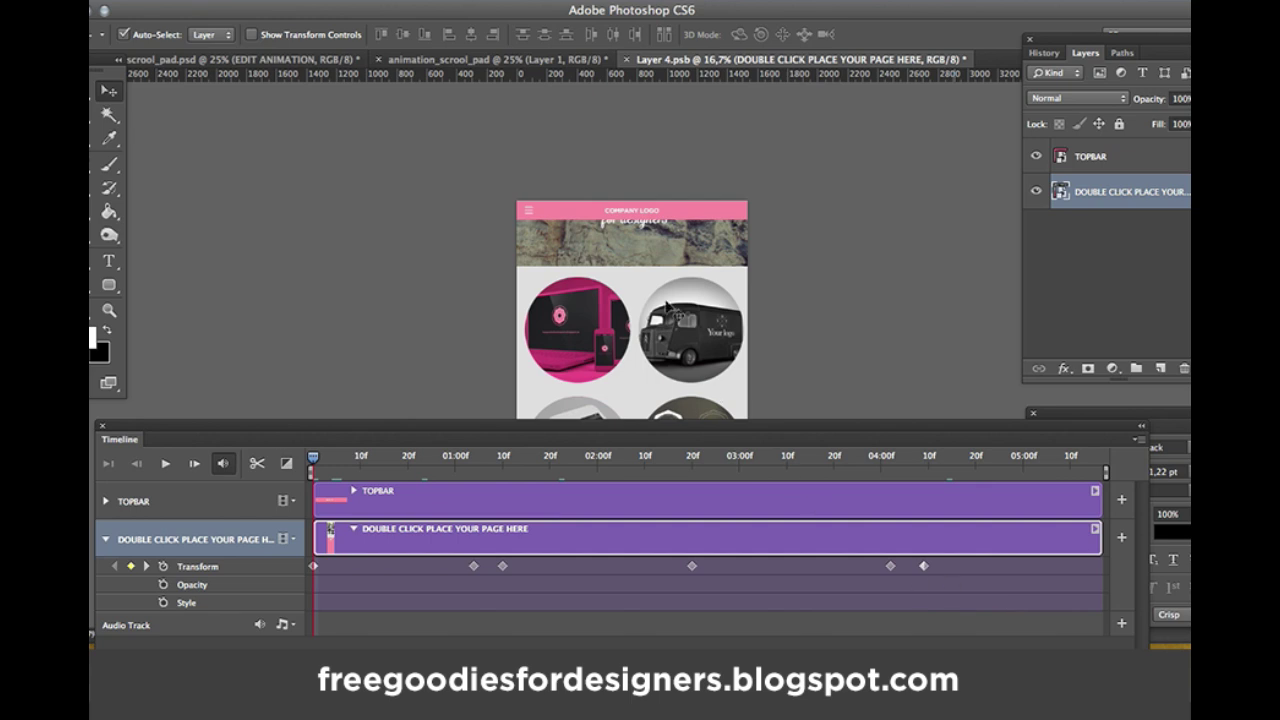
pyautogui.moveTo(638, 265); pyautogui.dragTo(620, 385)
pyautogui.moveTo(622, 280); pyautogui.dragTo(688, 500)
# At the second Transform keyframe, move the page down to show the four round images and copy that keyframe onto the third, at 01:10
pyautogui.moveTo(433, 525); pyautogui.dragTo(553, 527)
pyautogui.moveTo(678, 262); pyautogui.dragTo(681, 382)
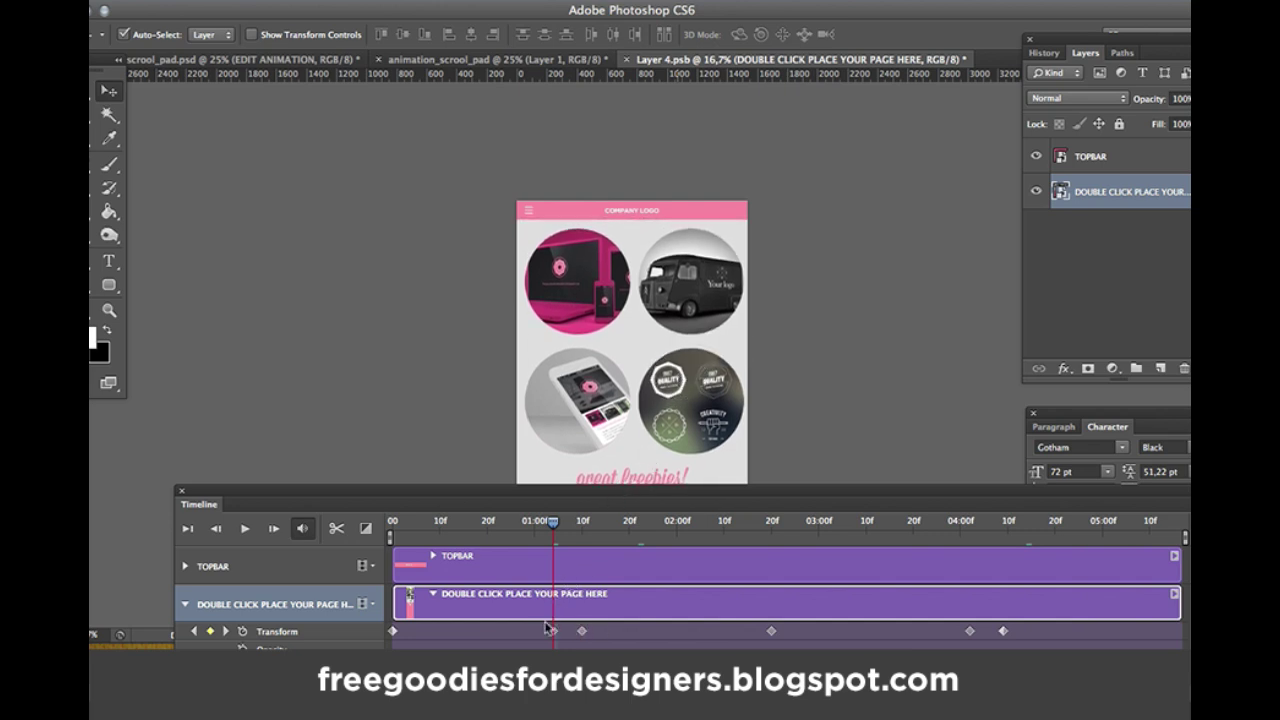
pyautogui.click(583, 521)
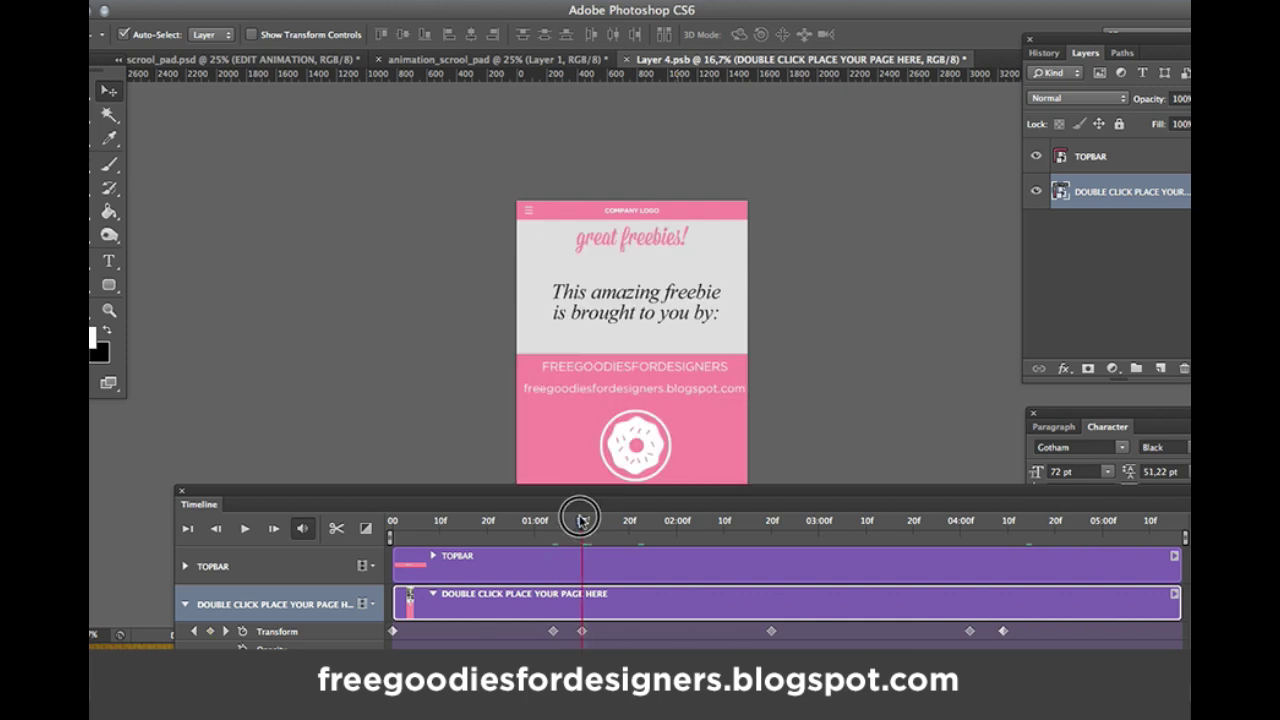
pyautogui.click(554, 631)
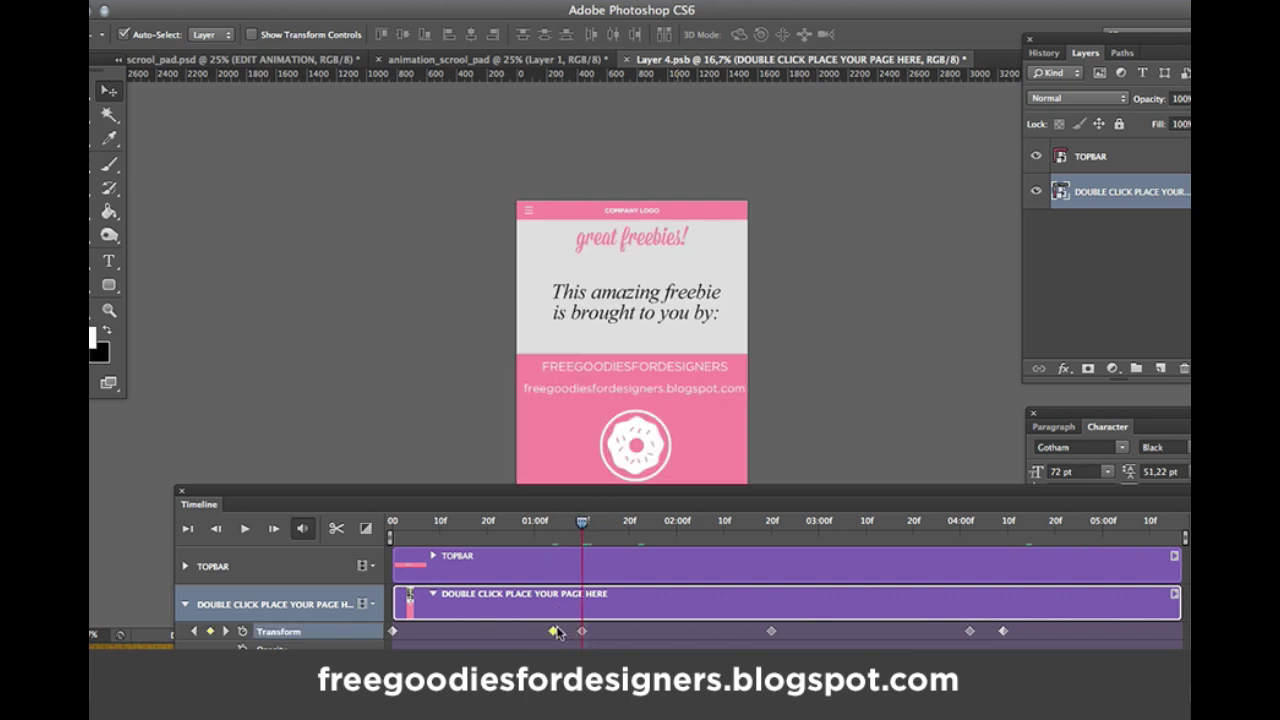
pyautogui.rightClick(556, 632)
pyautogui.click(587, 528)
pyautogui.click(582, 632)
pyautogui.rightClick(582, 632)
pyautogui.click(603, 530)
# Nudge the page slightly upward at the second Transform keyframe and play the animation from the start
pyautogui.moveTo(582, 527); pyautogui.dragTo(553, 528)
pyautogui.moveTo(591, 317); pyautogui.dragTo(591, 296)
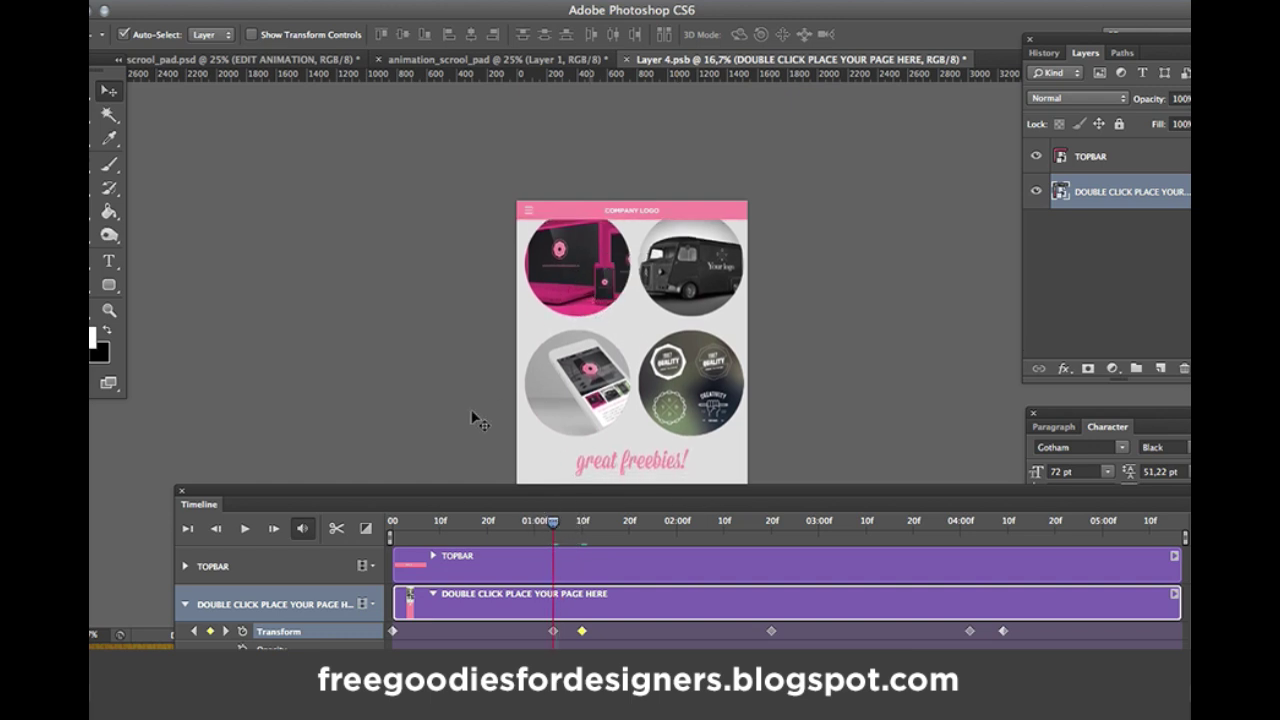
pyautogui.click(393, 524)
pyautogui.press('space')
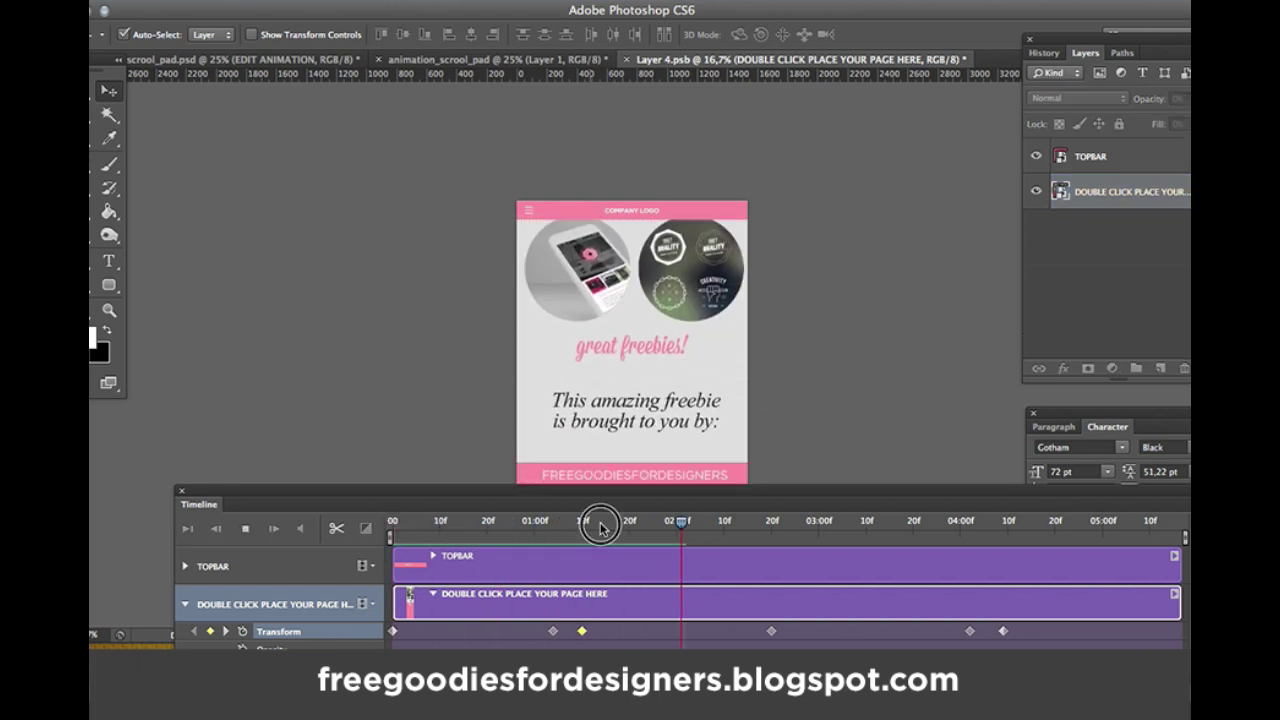
# Copy the third Transform keyframe onto the fourth, at 02:20, and play the animation from the start
pyautogui.moveTo(600, 524); pyautogui.dragTo(583, 527)
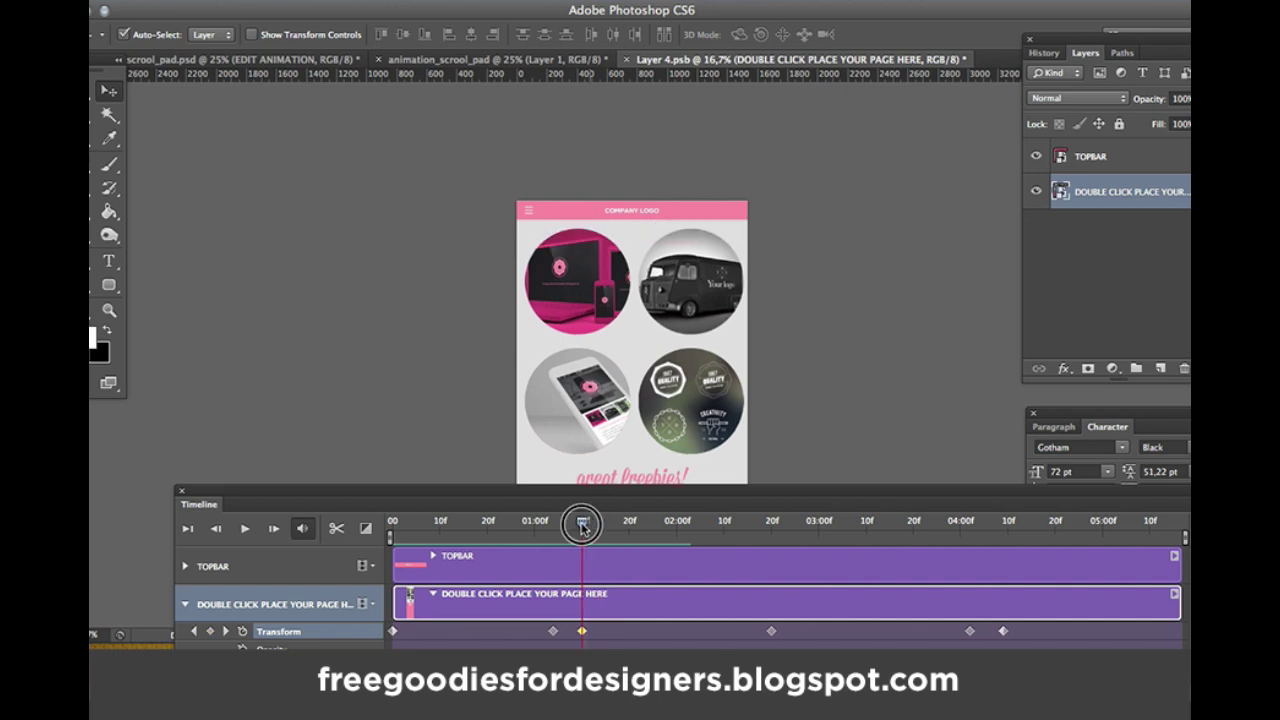
pyautogui.rightClick(582, 631)
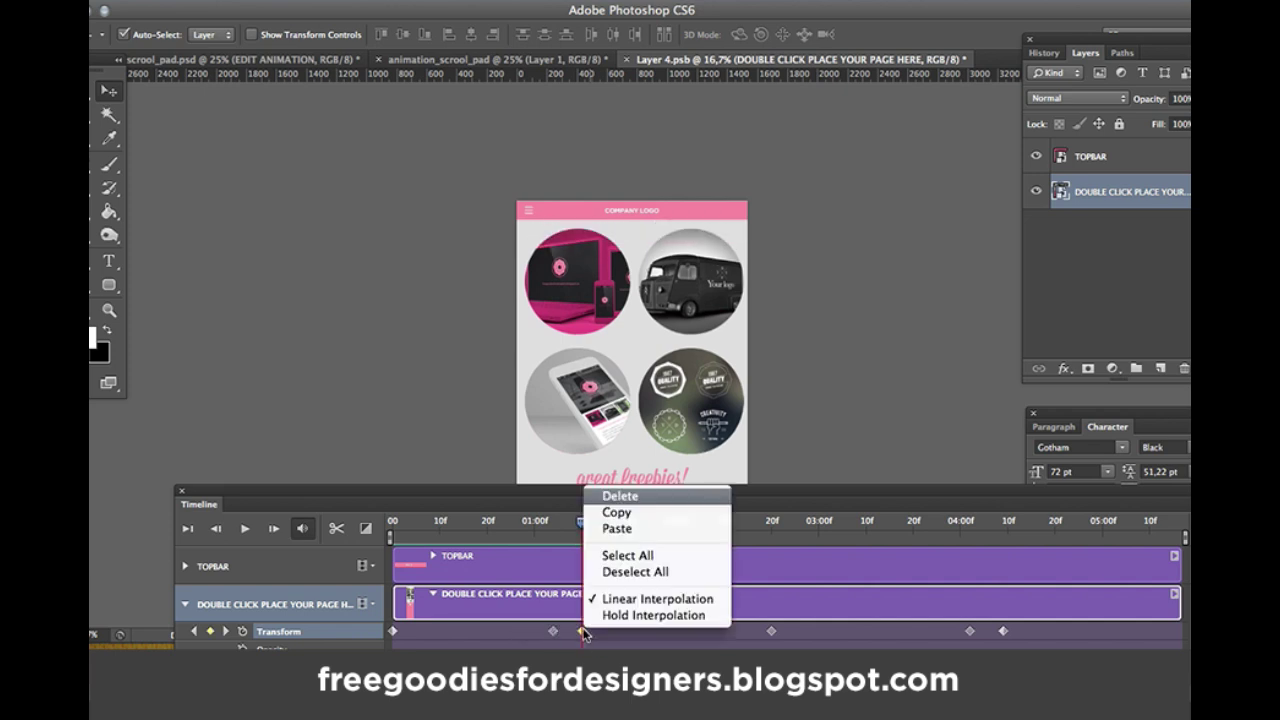
pyautogui.click(645, 512)
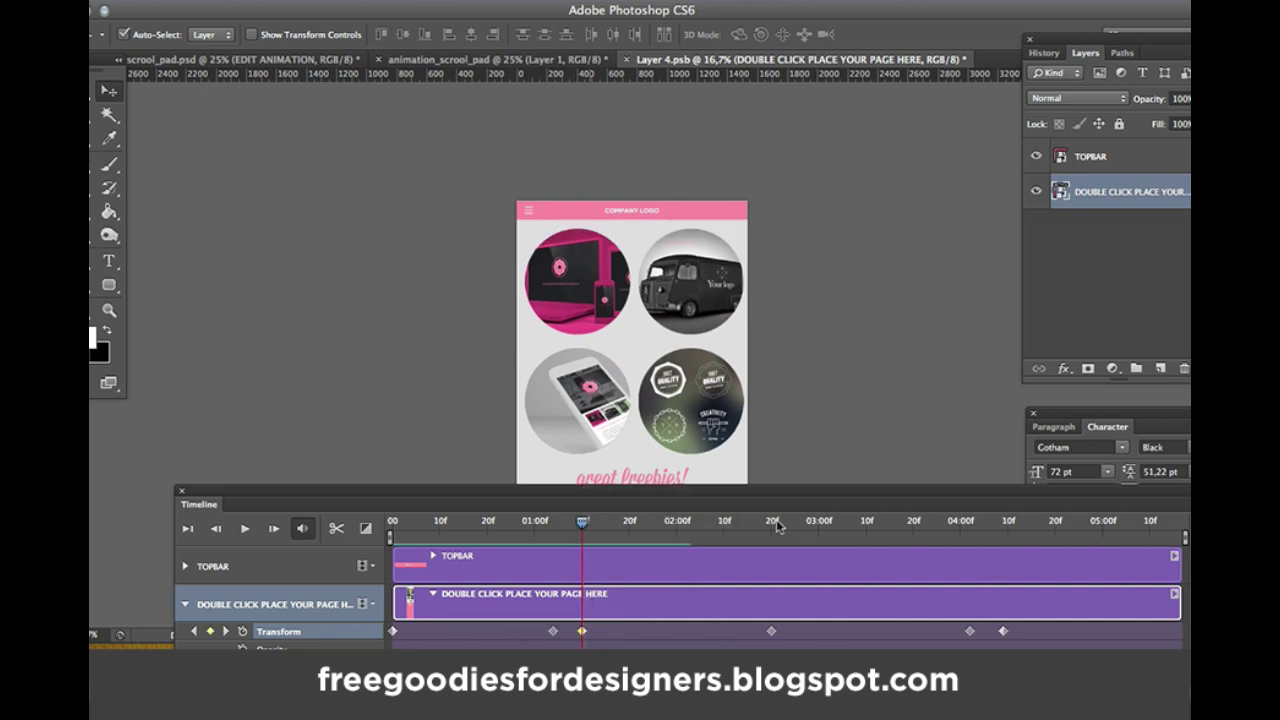
pyautogui.click(776, 522)
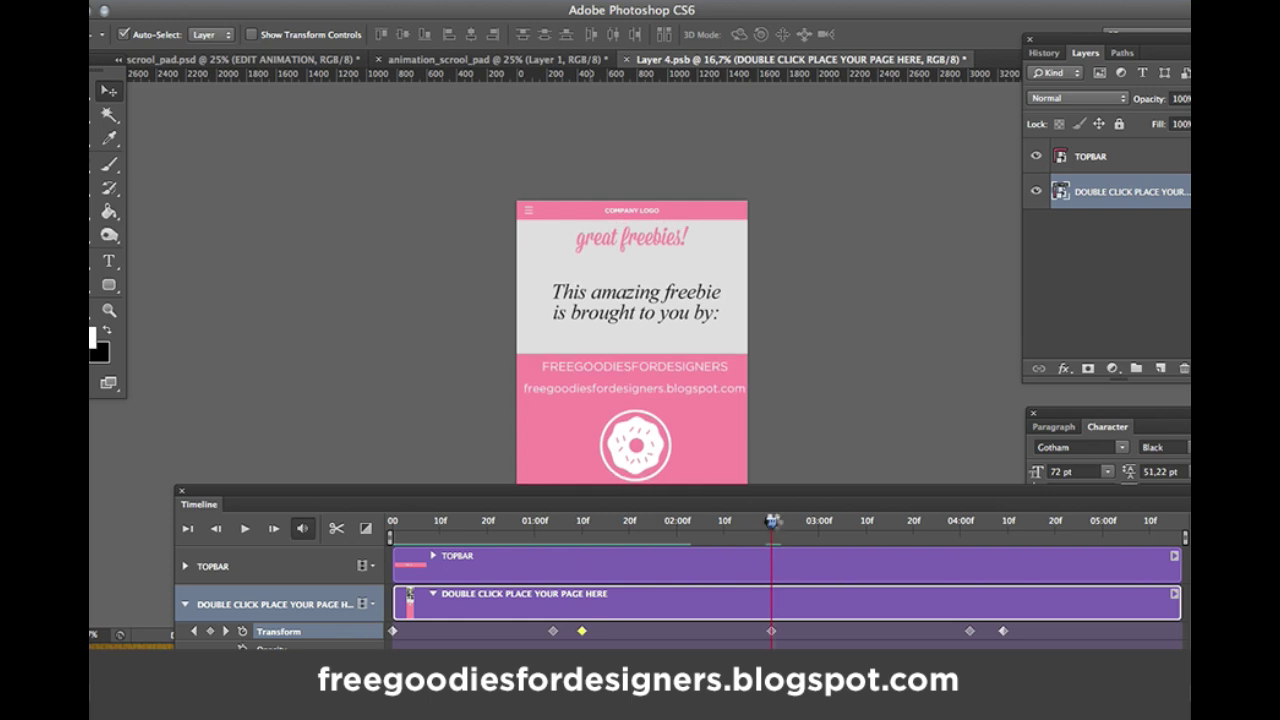
pyautogui.rightClick(771, 631)
pyautogui.click(790, 530)
pyautogui.moveTo(755, 525); pyautogui.dragTo(388, 530)
pyautogui.press('space')
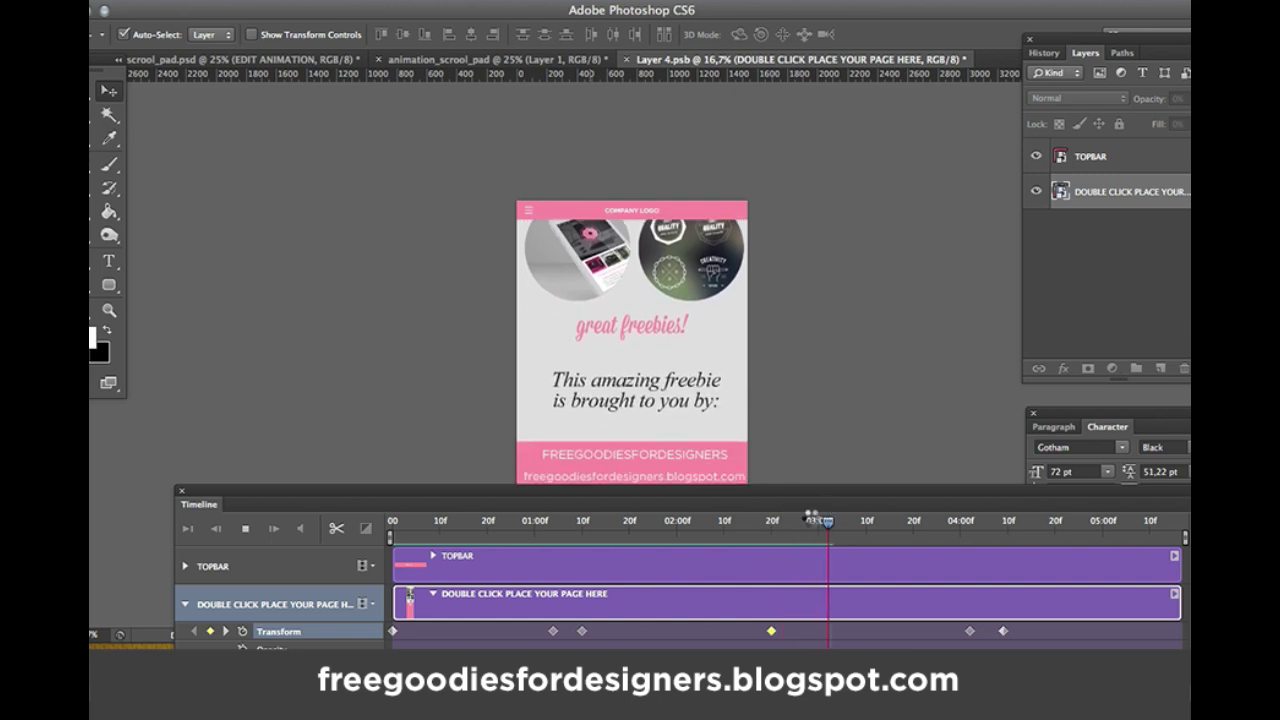
pyautogui.click(812, 520)
# At the fifth Transform keyframe, just after 04:00, reposition the page so "This amazing freebie is brought to you by:" sits just below the top bar
pyautogui.moveTo(815, 520); pyautogui.dragTo(970, 535)
pyautogui.moveTo(655, 250); pyautogui.dragTo(652, 405)
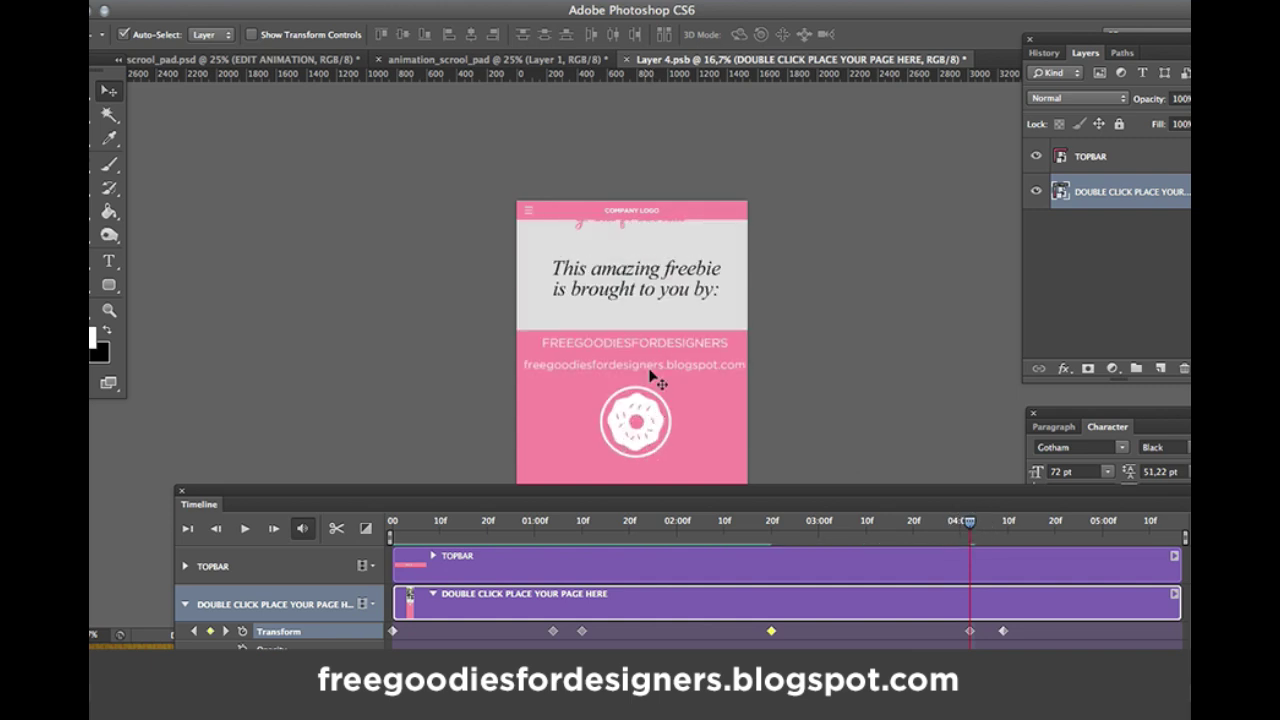
pyautogui.moveTo(650, 312); pyautogui.dragTo(648, 430)
pyautogui.moveTo(645, 283); pyautogui.dragTo(657, 229)
pyautogui.moveTo(652, 312); pyautogui.dragTo(657, 211)
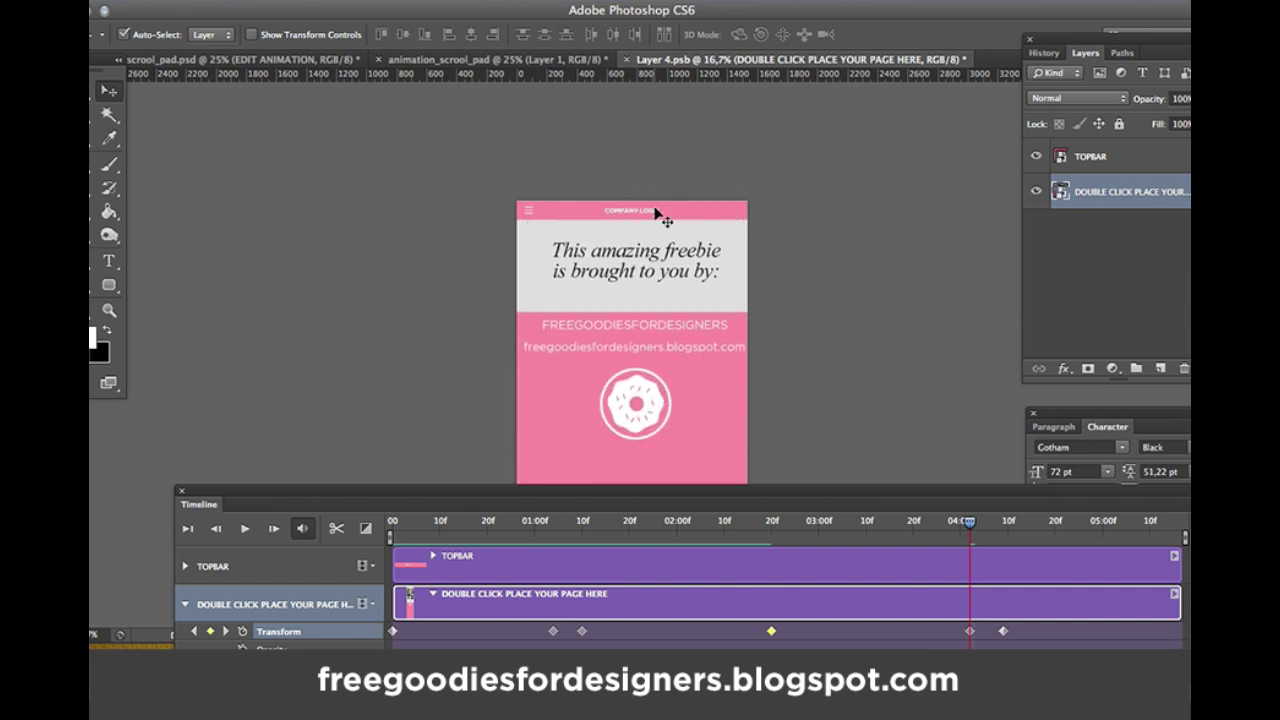
# Try to paste a copy of the fifth Transform keyframe onto the sixth with the playhead still at the fifth
pyautogui.rightClick(971, 632)
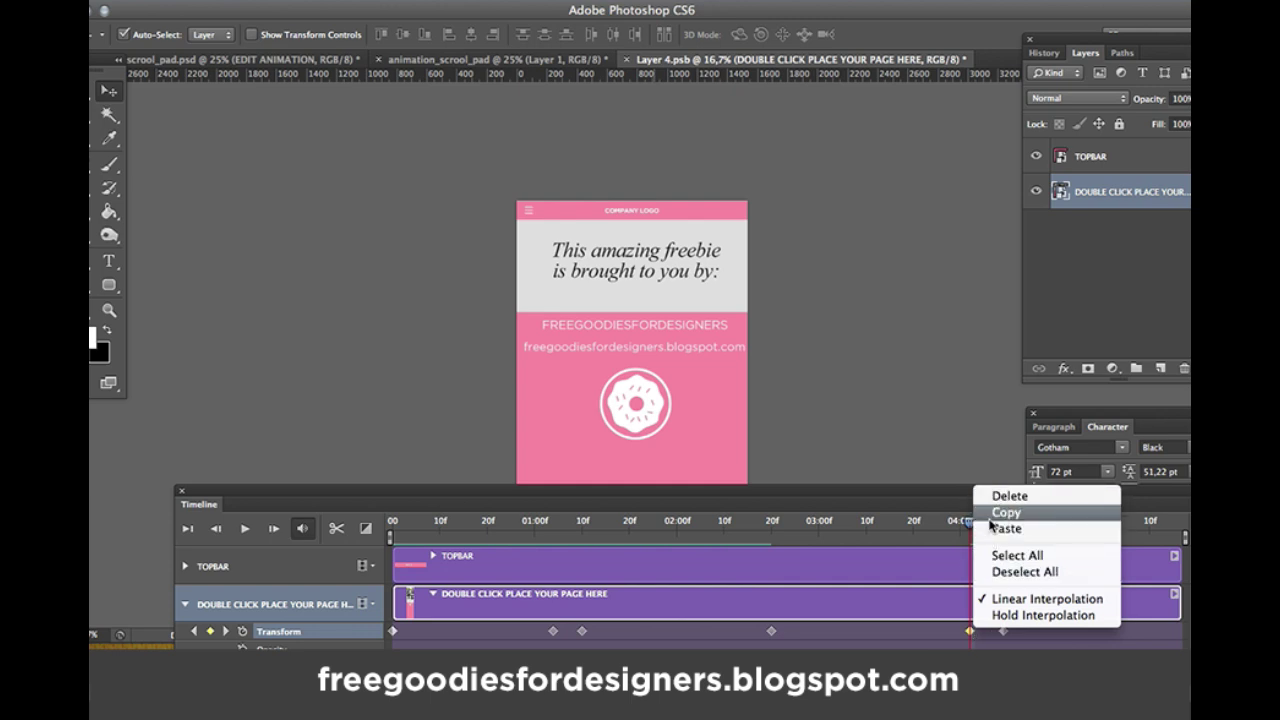
pyautogui.click(990, 517)
pyautogui.rightClick(1003, 631)
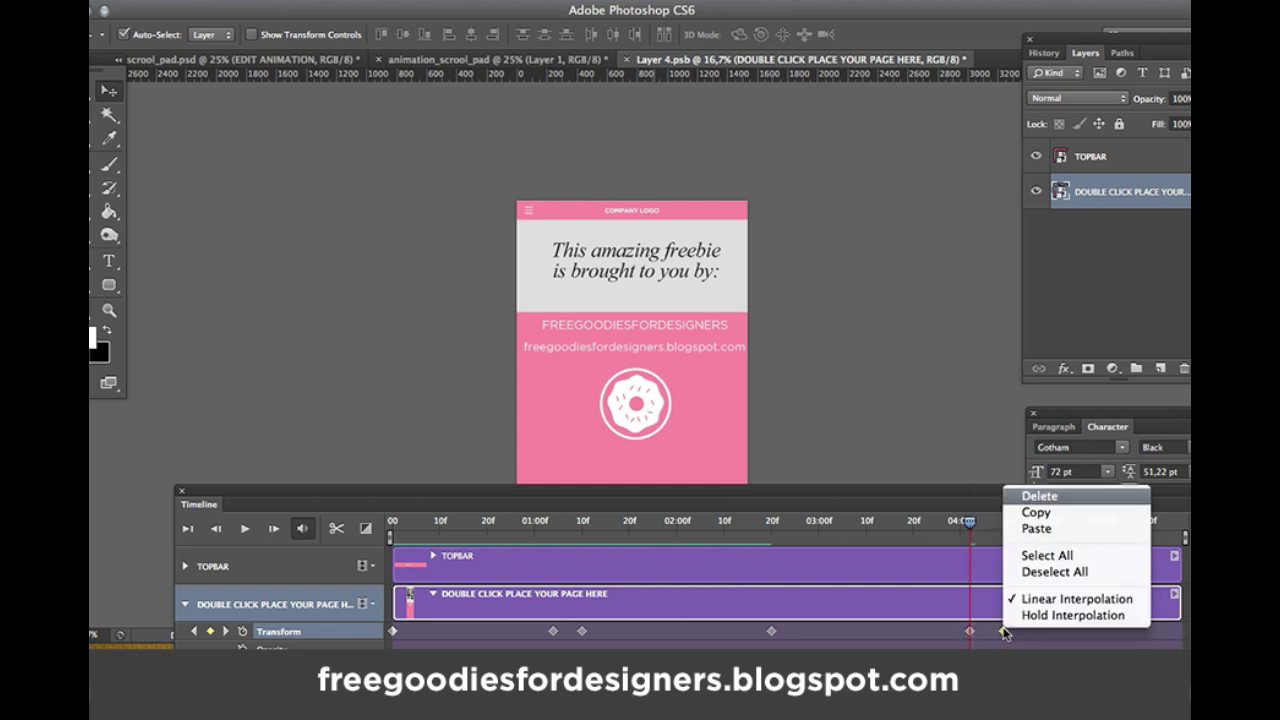
pyautogui.click(1016, 531)
# Copy the fifth Transform keyframe onto the sixth, just before 04:10, with the playhead at the sixth
pyautogui.moveTo(968, 524); pyautogui.dragTo(1003, 522)
pyautogui.rightClick(969, 631)
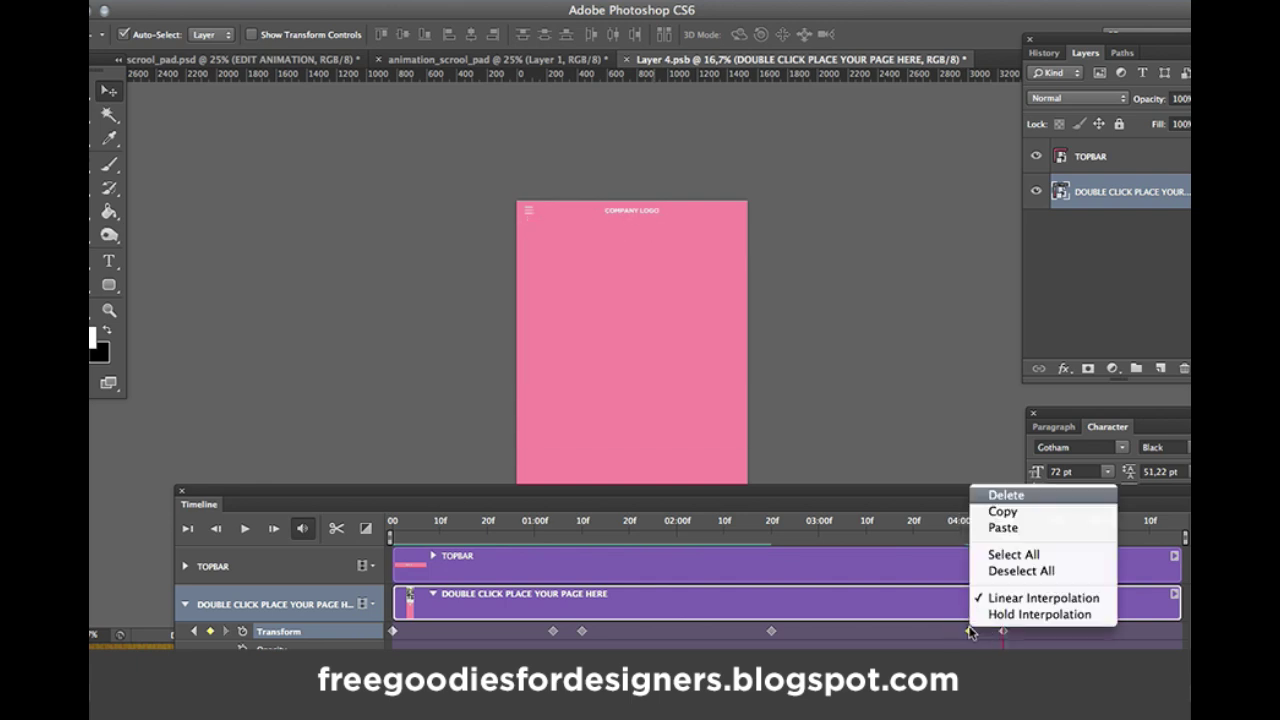
pyautogui.click(998, 513)
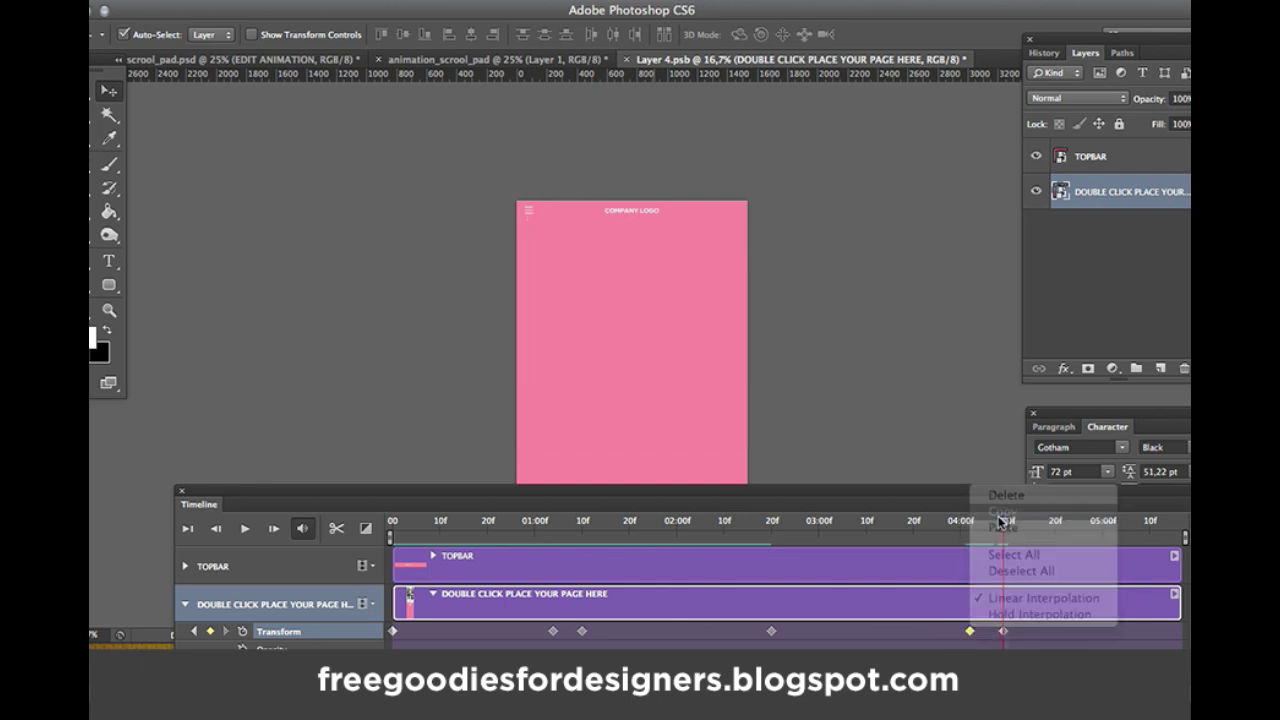
pyautogui.rightClick(1003, 631)
pyautogui.click(1020, 537)
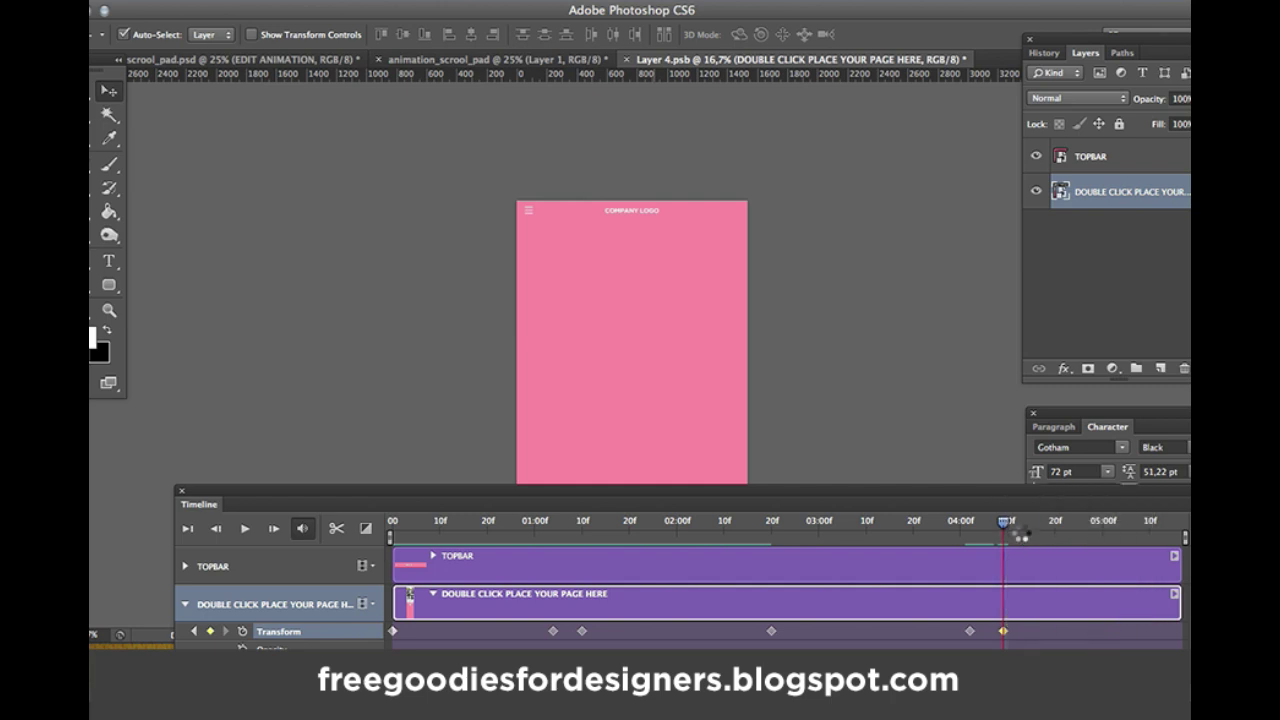
# Nudge the page up about 98 px at the fifth Transform keyframe and play the animation from the start
pyautogui.moveTo(1005, 527); pyautogui.dragTo(968, 527)
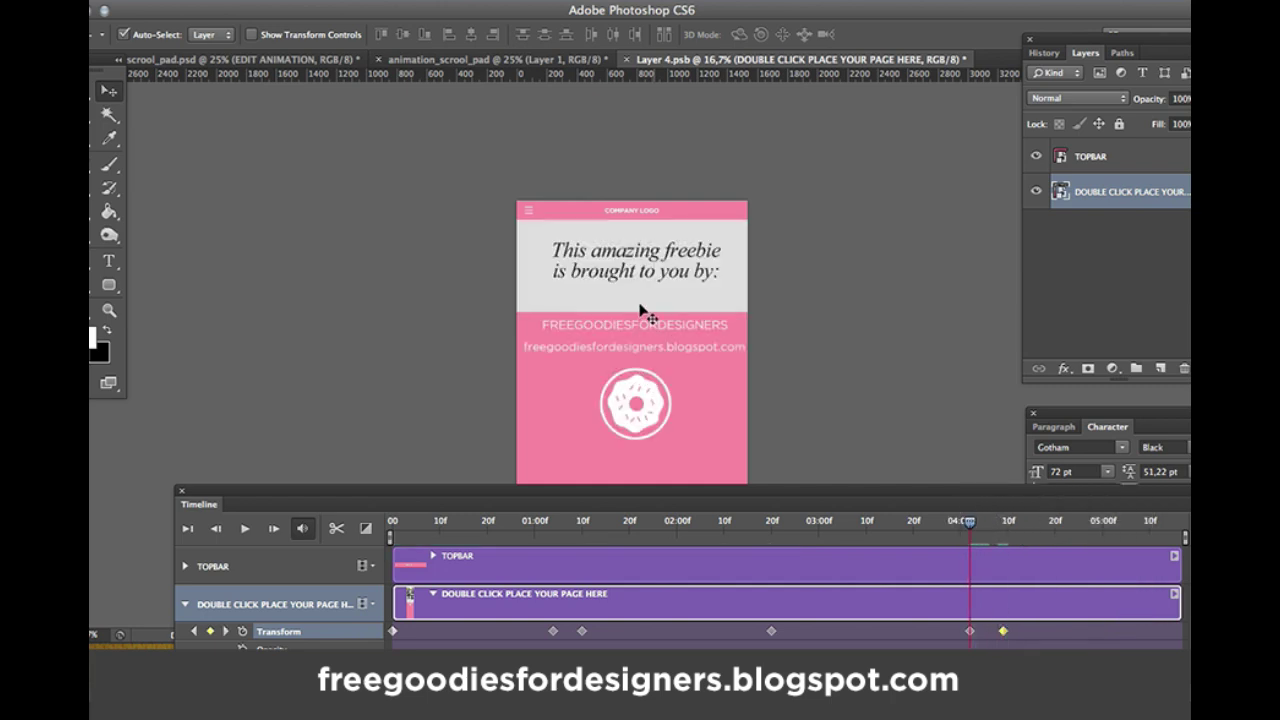
pyautogui.moveTo(641, 311); pyautogui.dragTo(641, 296)
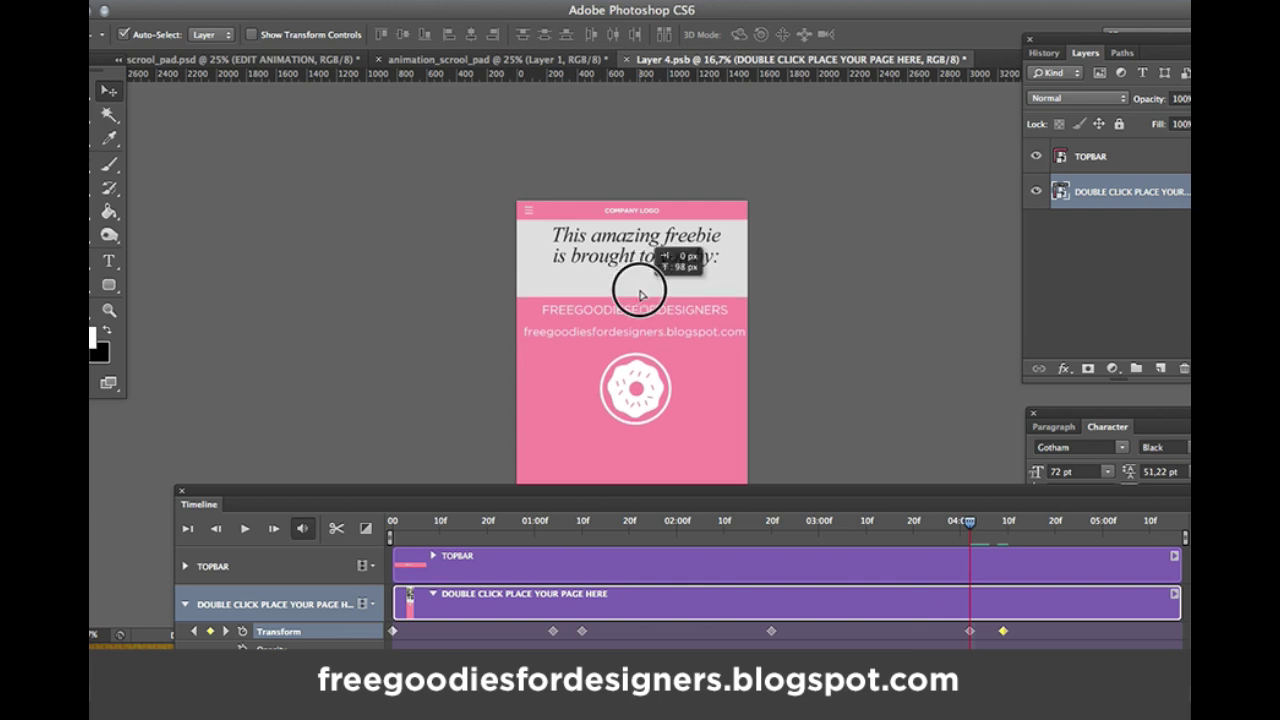
pyautogui.moveTo(969, 535); pyautogui.dragTo(250, 498)
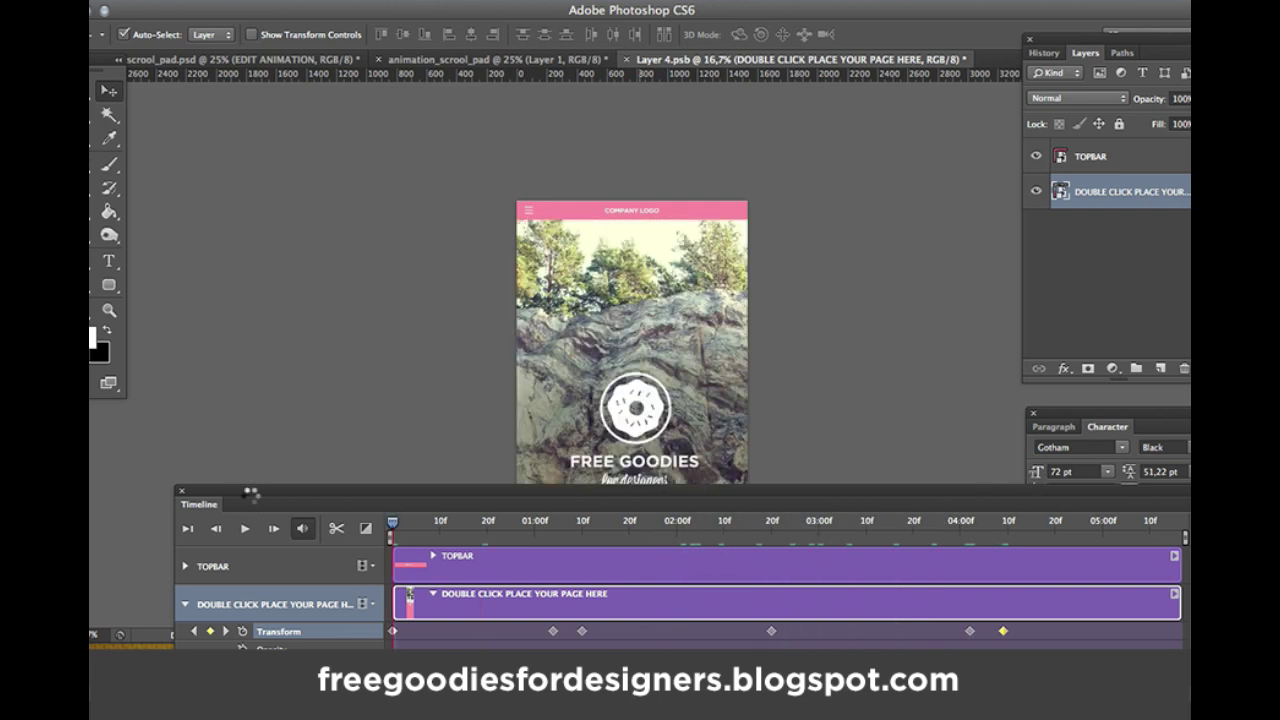
pyautogui.press('space')
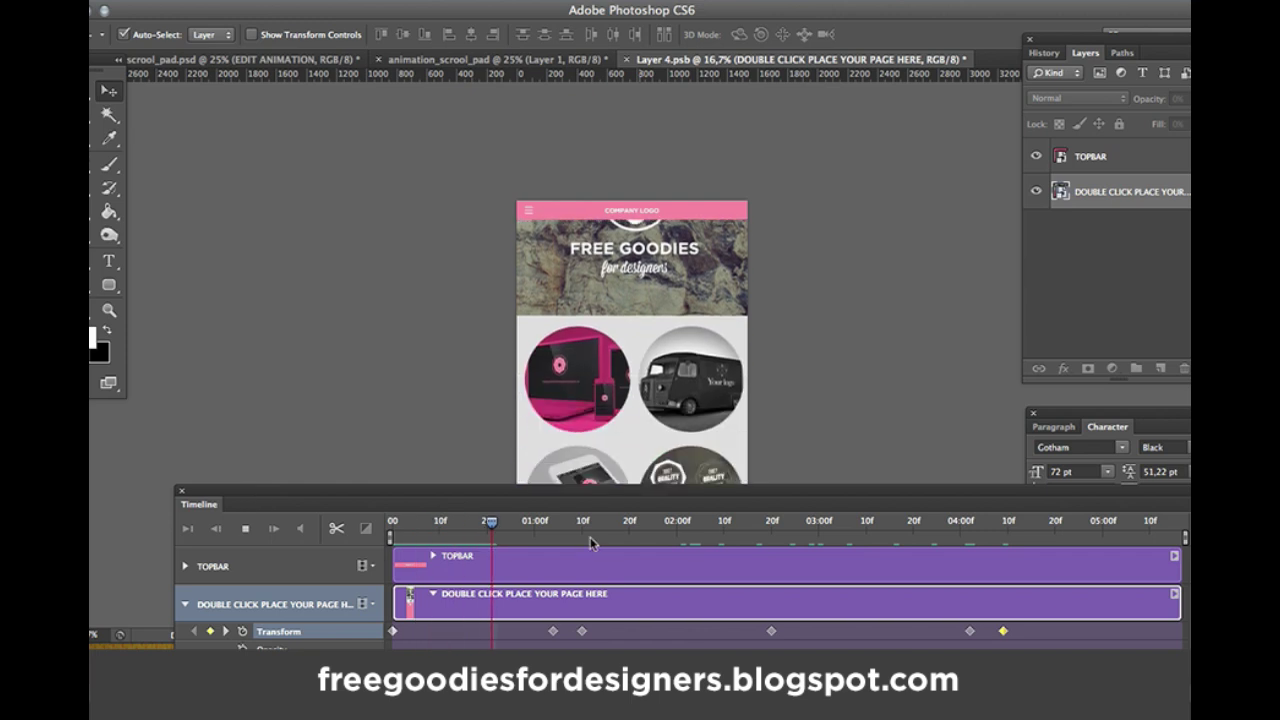
pyautogui.moveTo(250, 490); pyautogui.dragTo(560, 566)
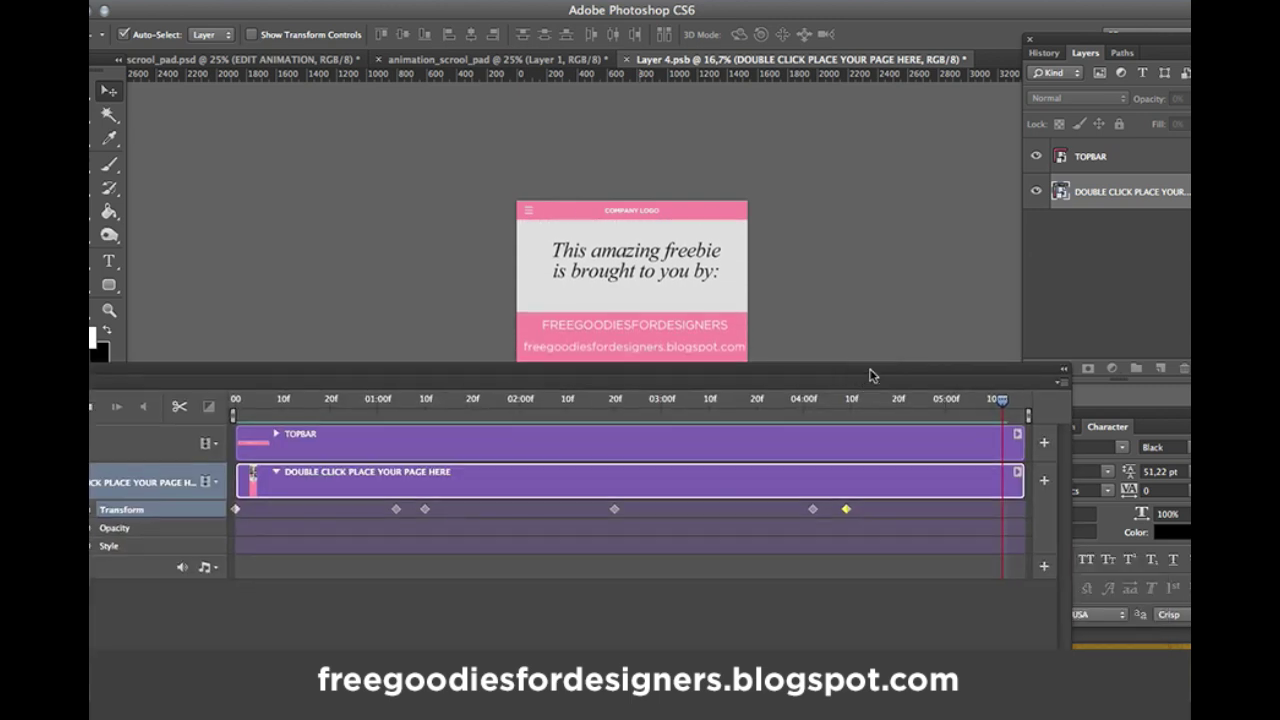
pyautogui.click(900, 398)
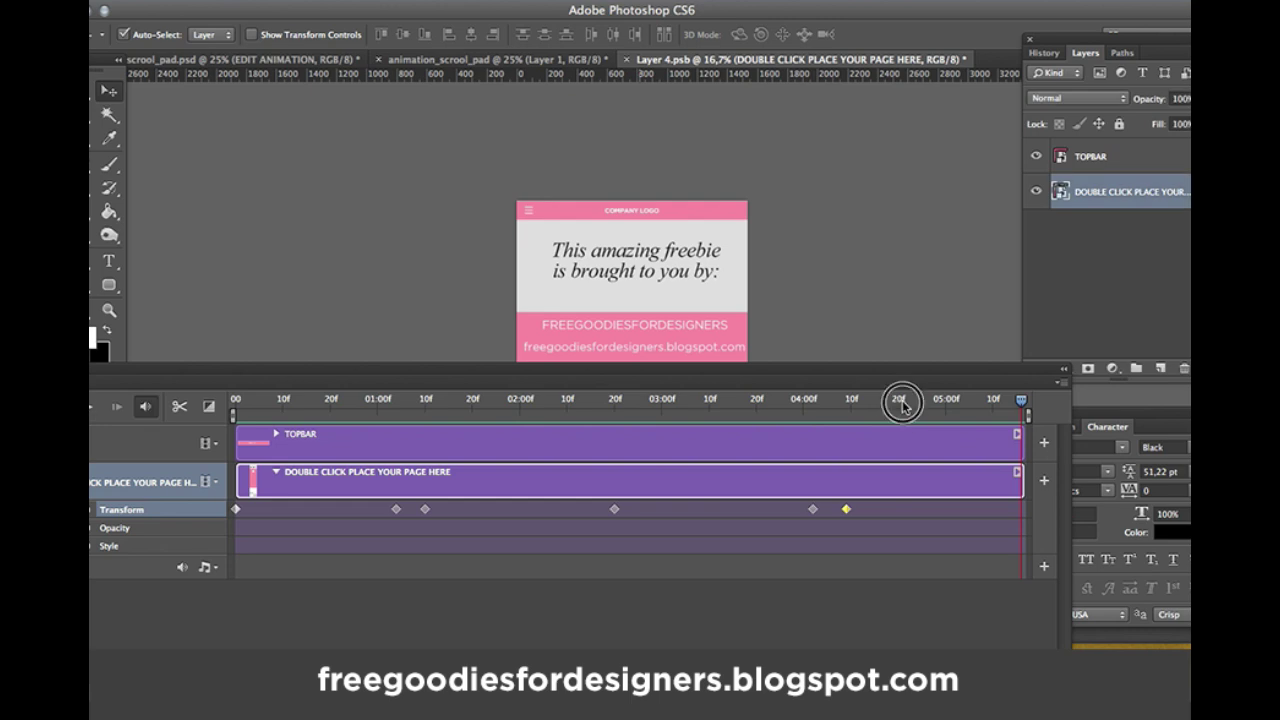
# Add a Transform keyframe to the page layer near the end of its clip, a few frames after 05:10
pyautogui.moveTo(901, 397); pyautogui.dragTo(948, 401)
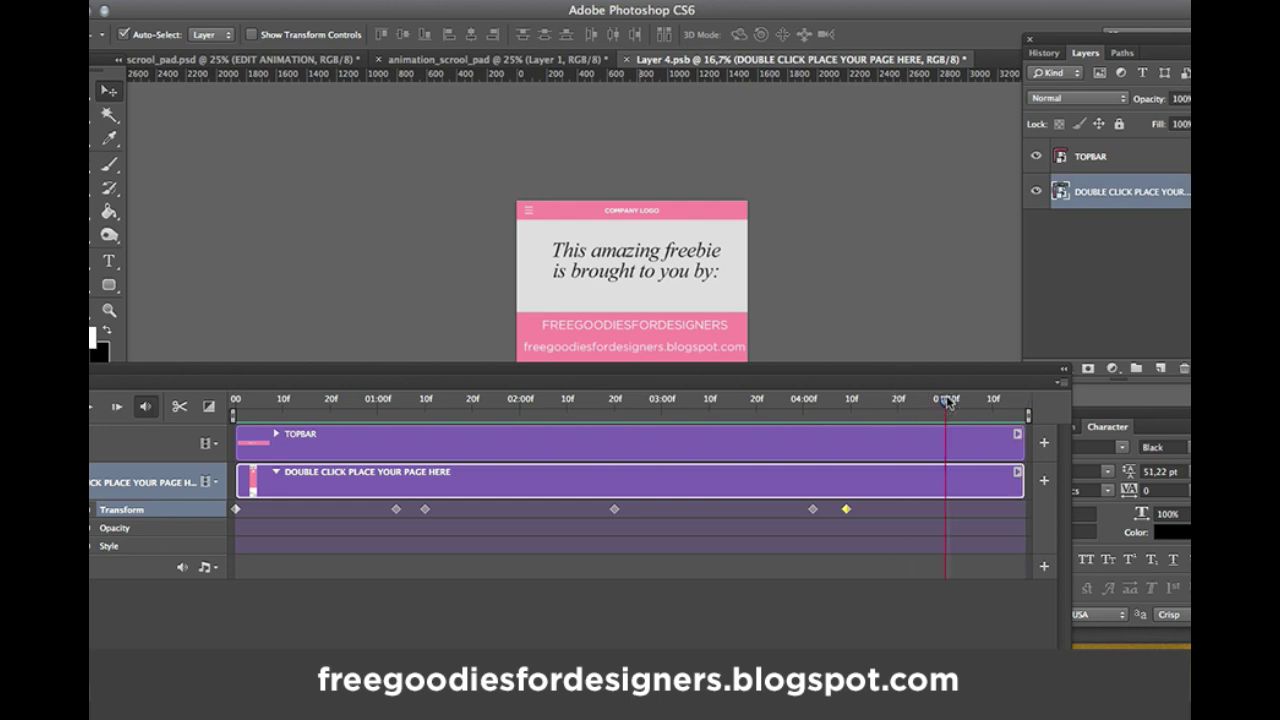
pyautogui.moveTo(220, 370); pyautogui.dragTo(324, 315)
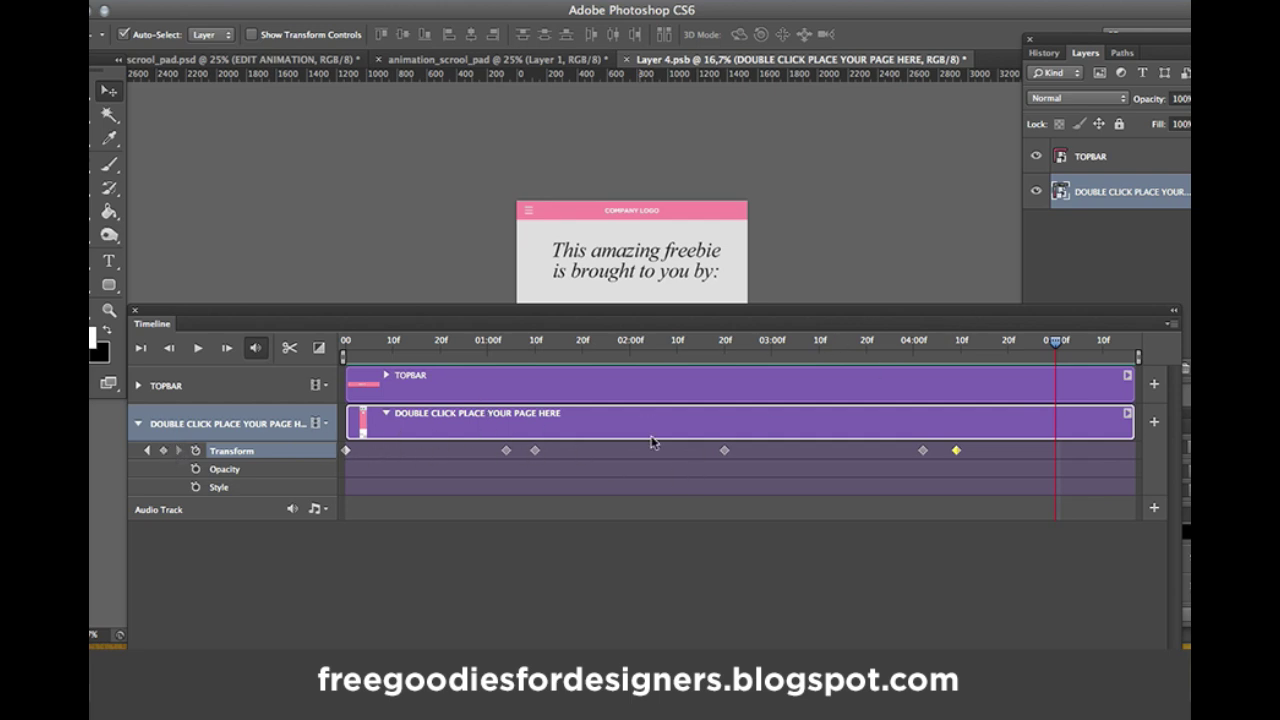
pyautogui.moveTo(376, 347); pyautogui.dragTo(1116, 360)
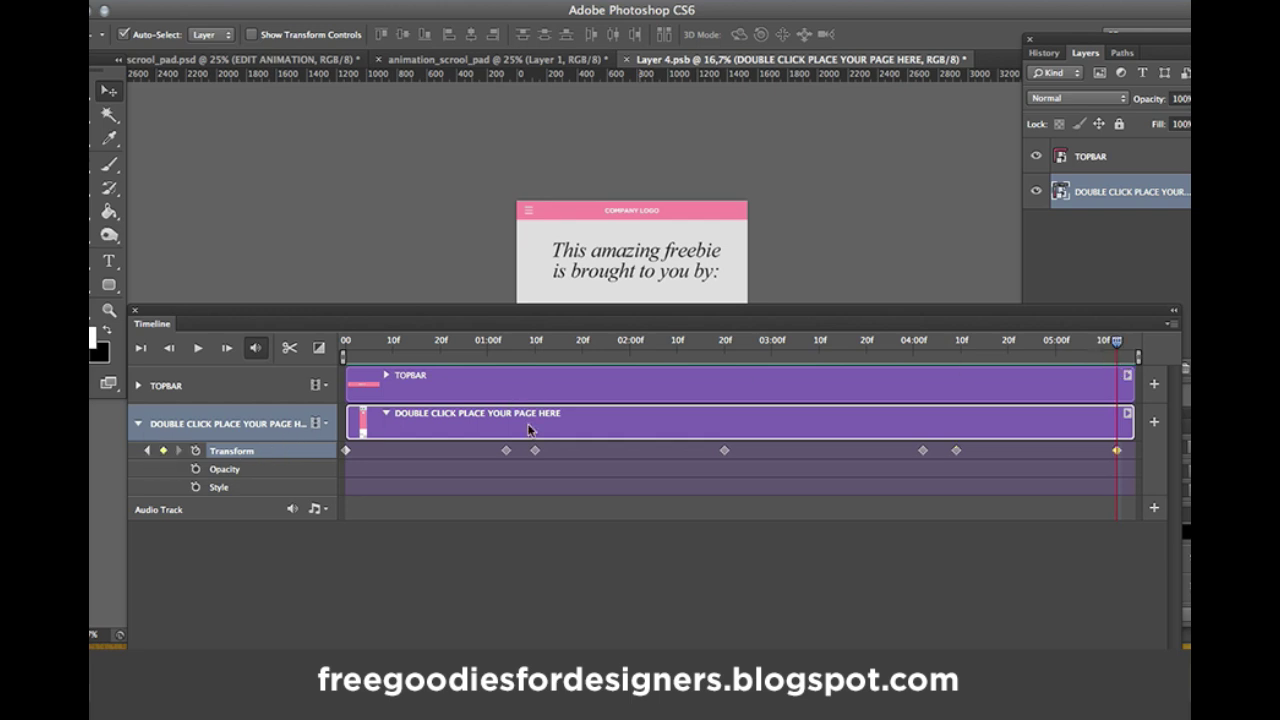
# At the last Transform keyframe, move the page up until the donut logo sits just below the top bar, and scrub through the final scroll
pyautogui.moveTo(700, 318); pyautogui.dragTo(727, 401)
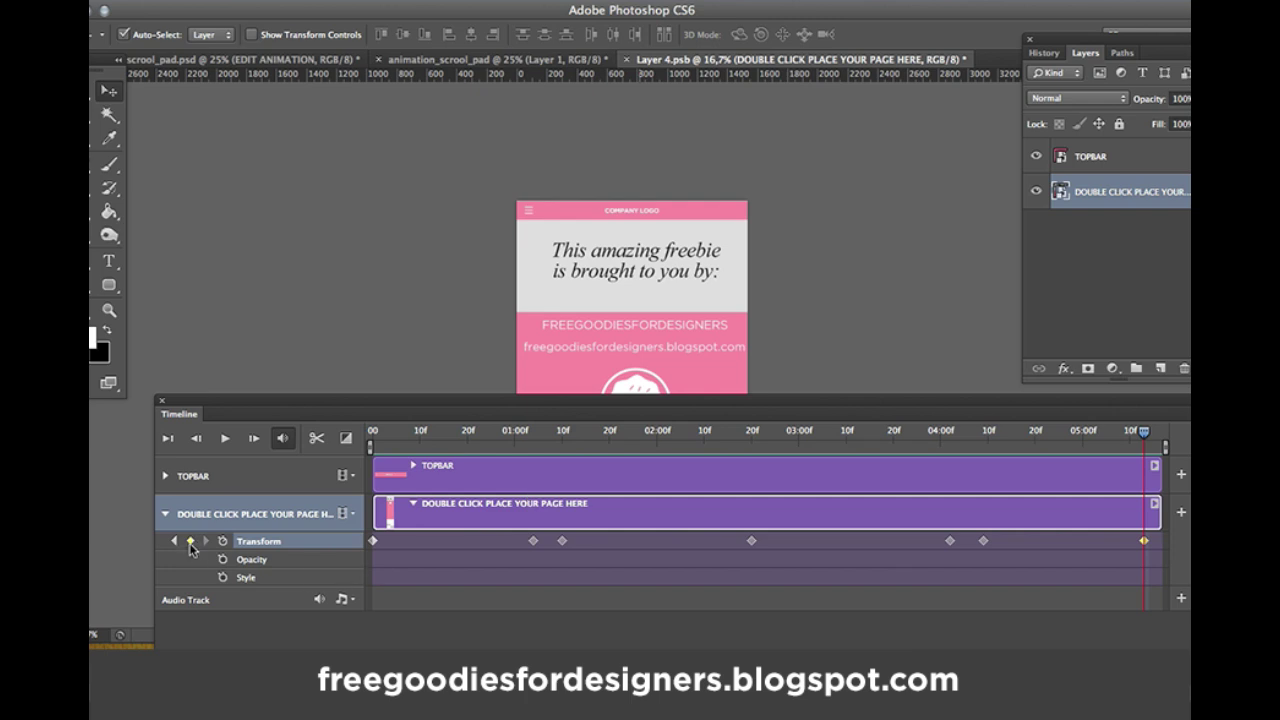
pyautogui.click(690, 298)
pyautogui.moveTo(694, 294); pyautogui.dragTo(699, 241)
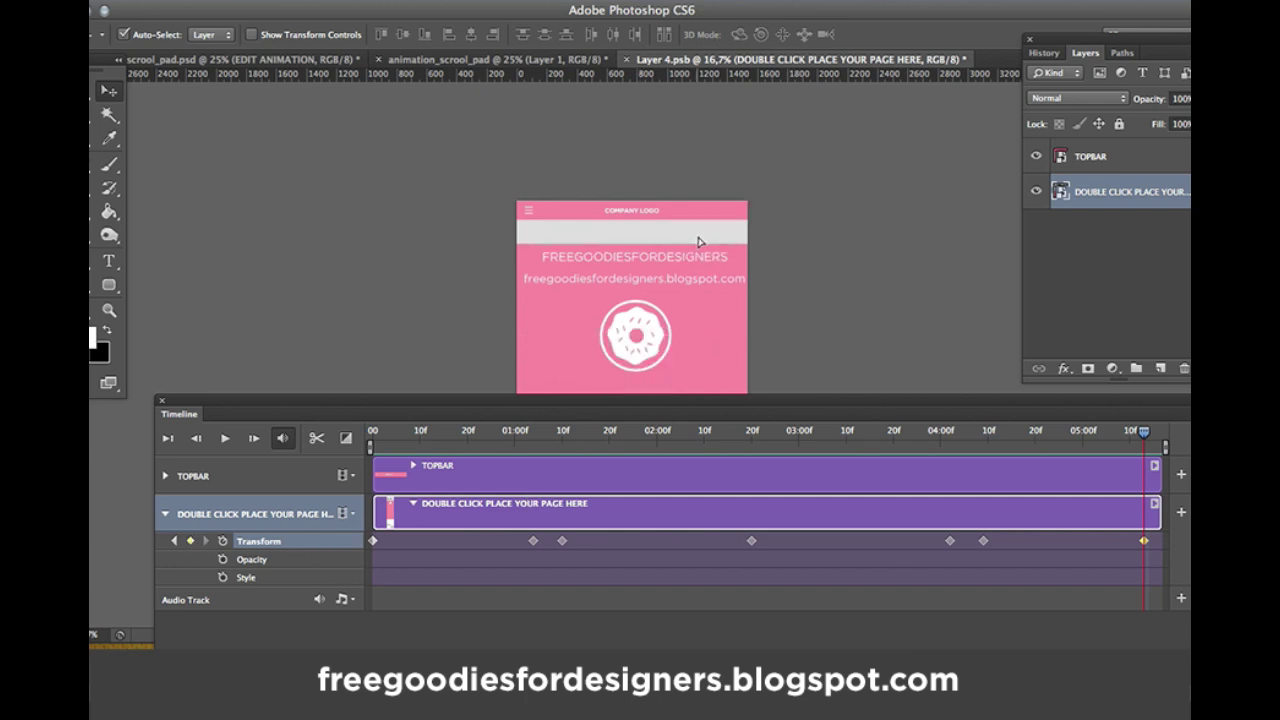
pyautogui.moveTo(709, 309); pyautogui.dragTo(725, 238)
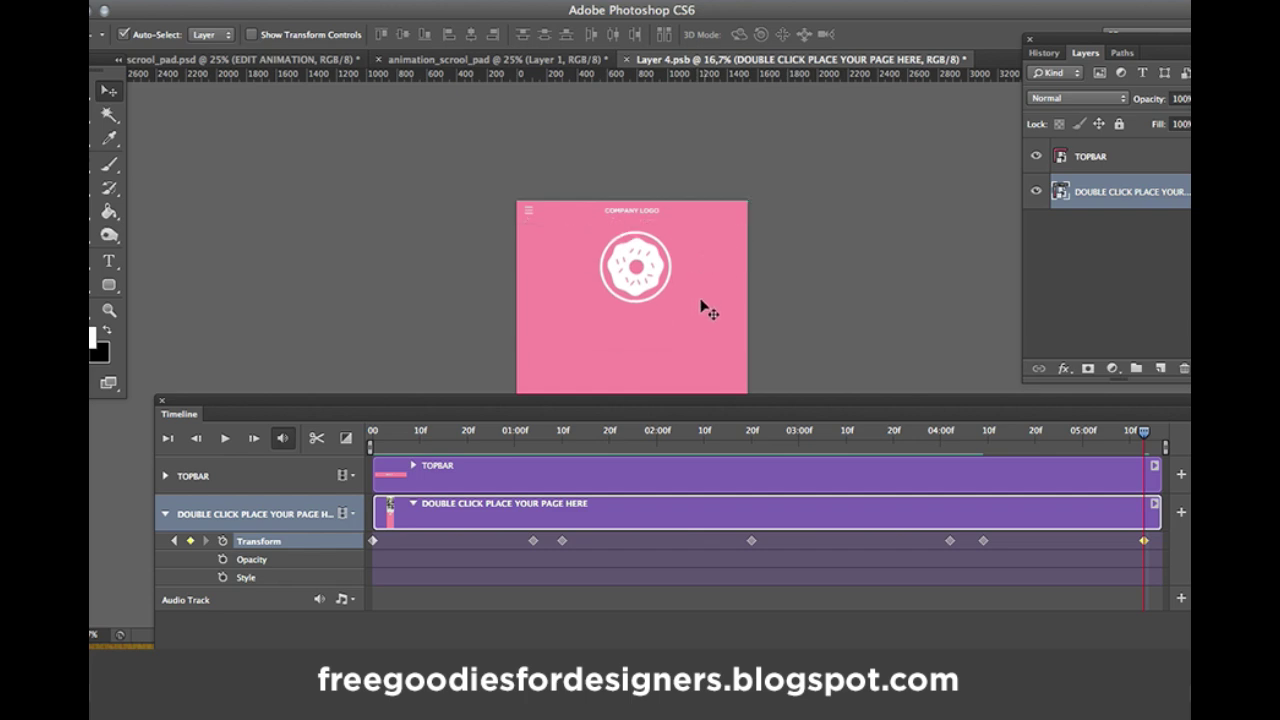
pyautogui.moveTo(1062, 442); pyautogui.dragTo(1147, 447)
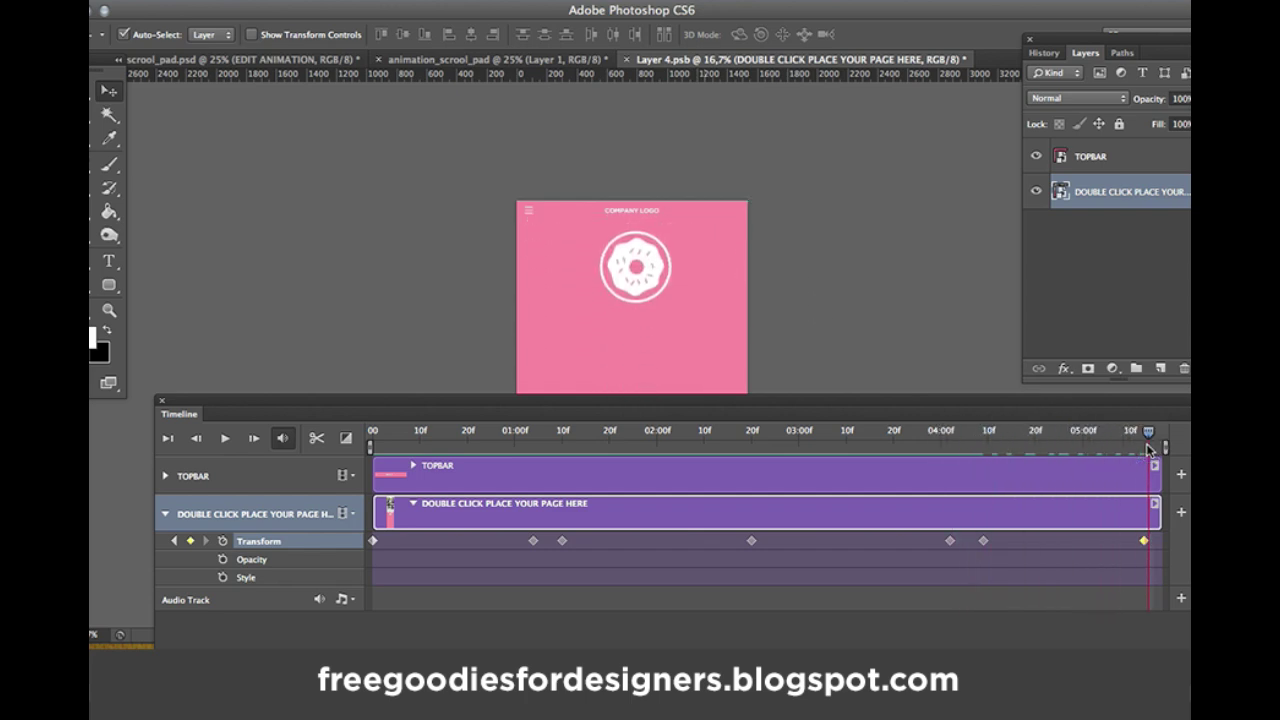
# Extend the page clip and the TOPBAR clip to about 08:10 on the timeline
pyautogui.moveTo(1088, 403); pyautogui.dragTo(990, 366)
pyautogui.moveTo(985, 535); pyautogui.dragTo(1085, 535)
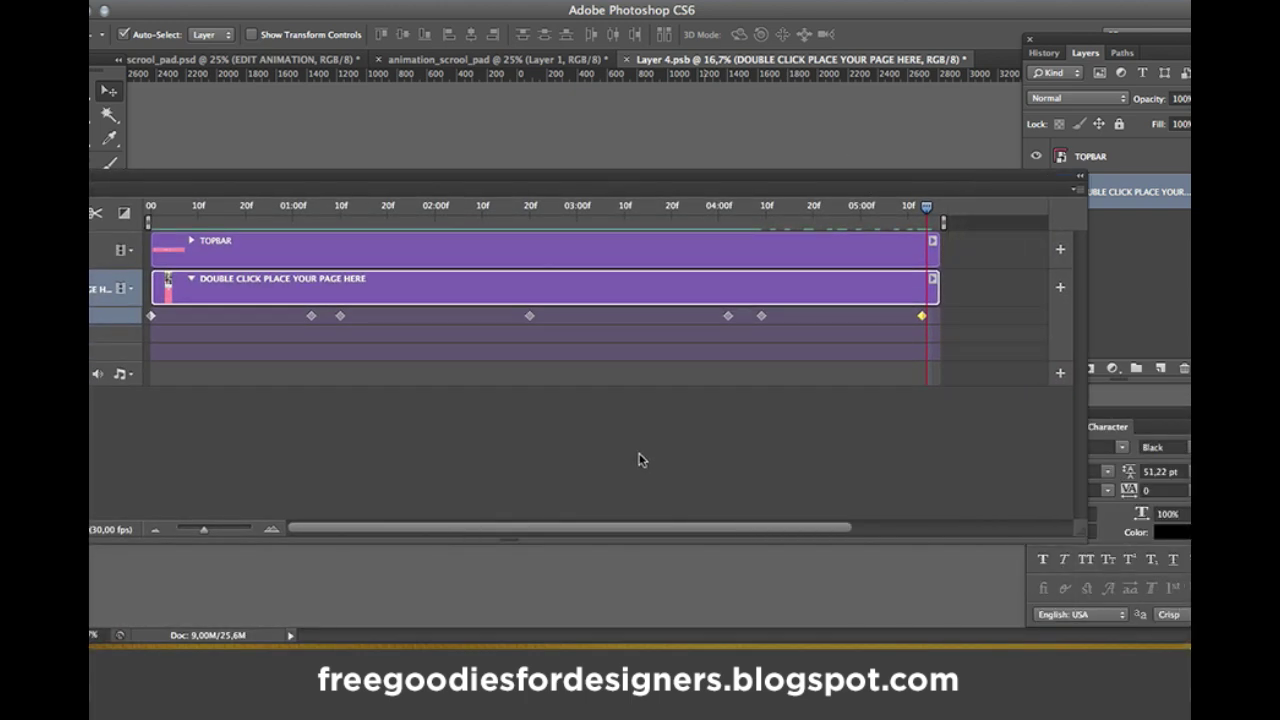
pyautogui.moveTo(621, 530); pyautogui.dragTo(849, 514)
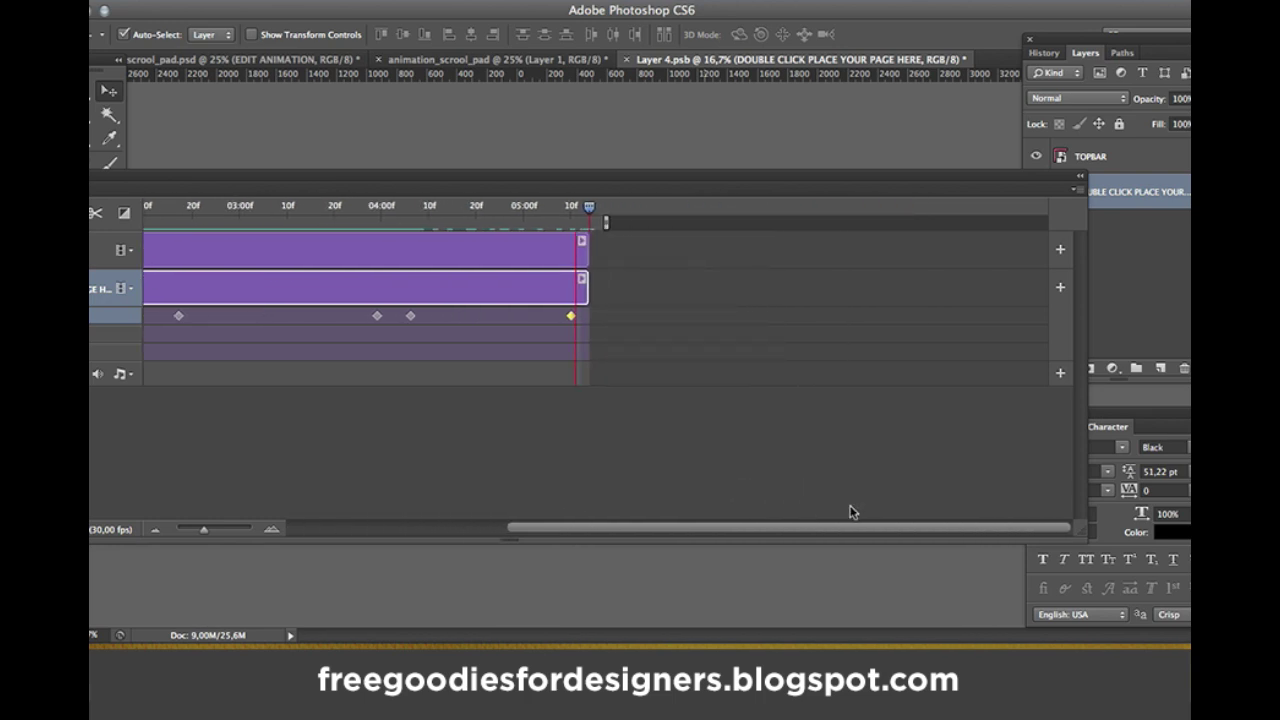
pyautogui.click(588, 291)
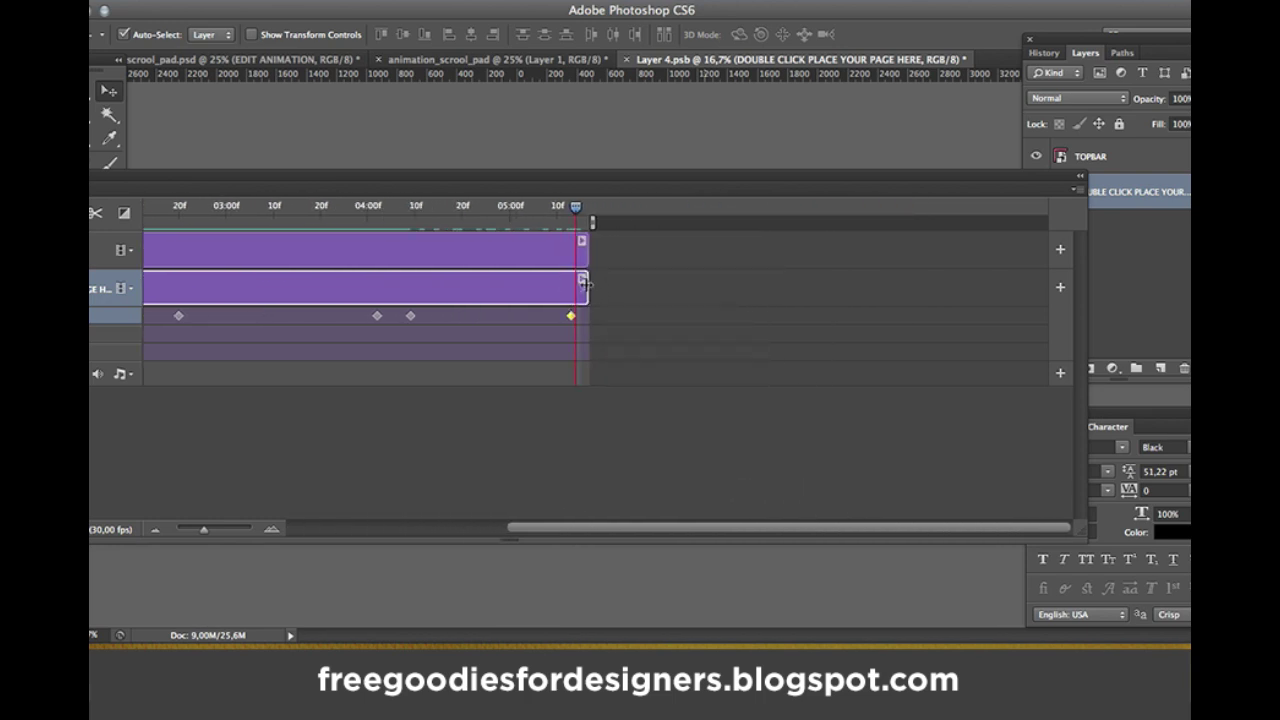
pyautogui.moveTo(588, 291); pyautogui.dragTo(978, 283)
pyautogui.moveTo(588, 255); pyautogui.dragTo(990, 244)
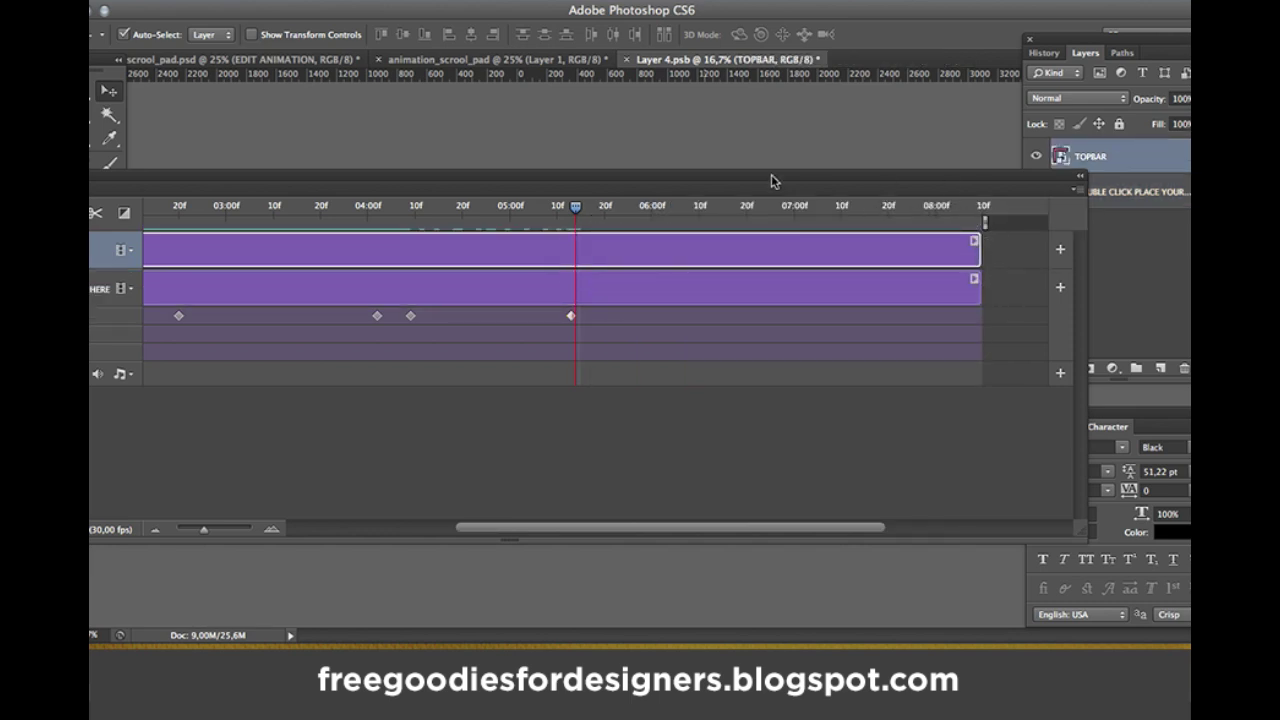
# Delete the page layer's last Transform keyframe, a few frames after 05:10
pyautogui.moveTo(829, 180); pyautogui.dragTo(874, 300)
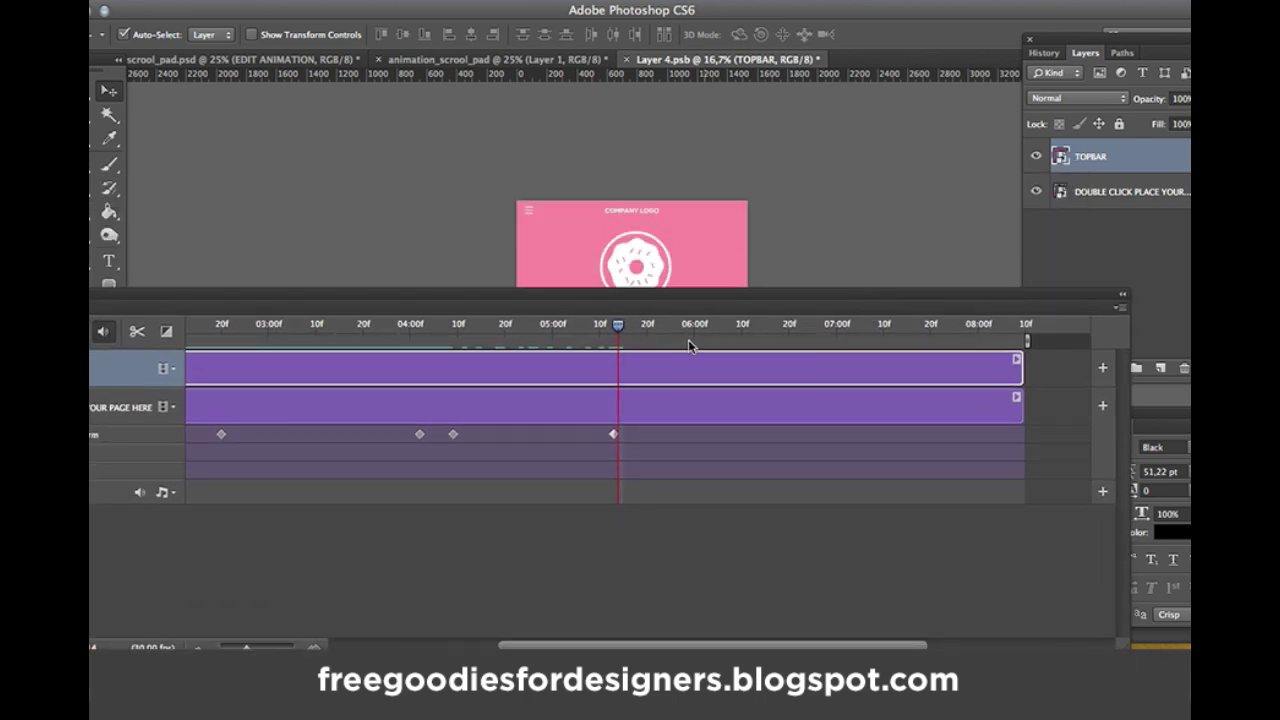
pyautogui.moveTo(636, 300); pyautogui.dragTo(703, 420)
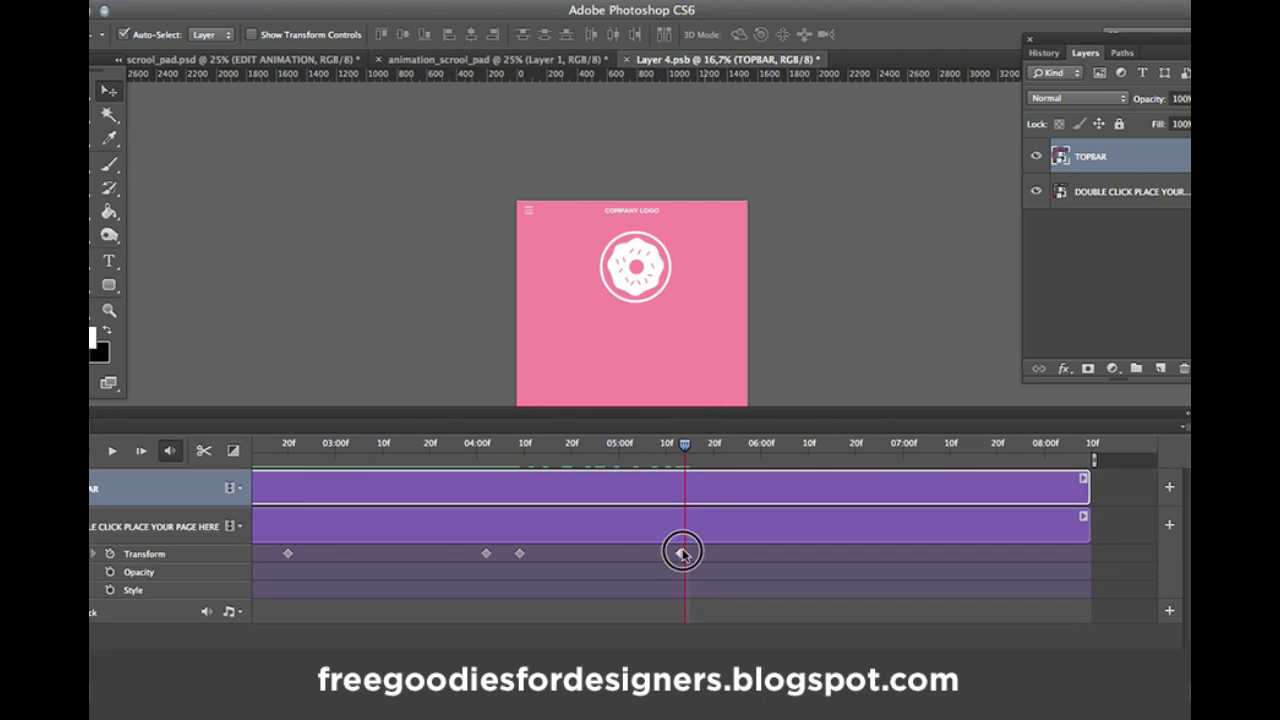
pyautogui.click(682, 552)
pyautogui.rightClick(682, 552)
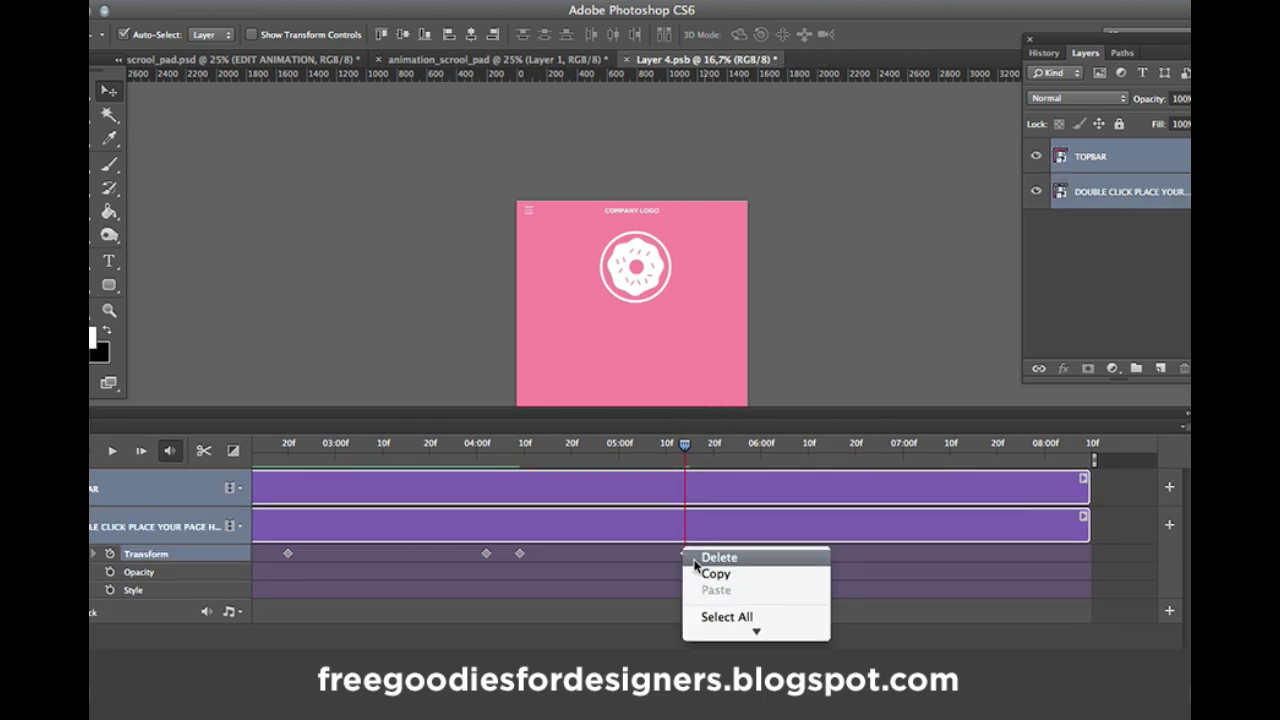
pyautogui.click(697, 560)
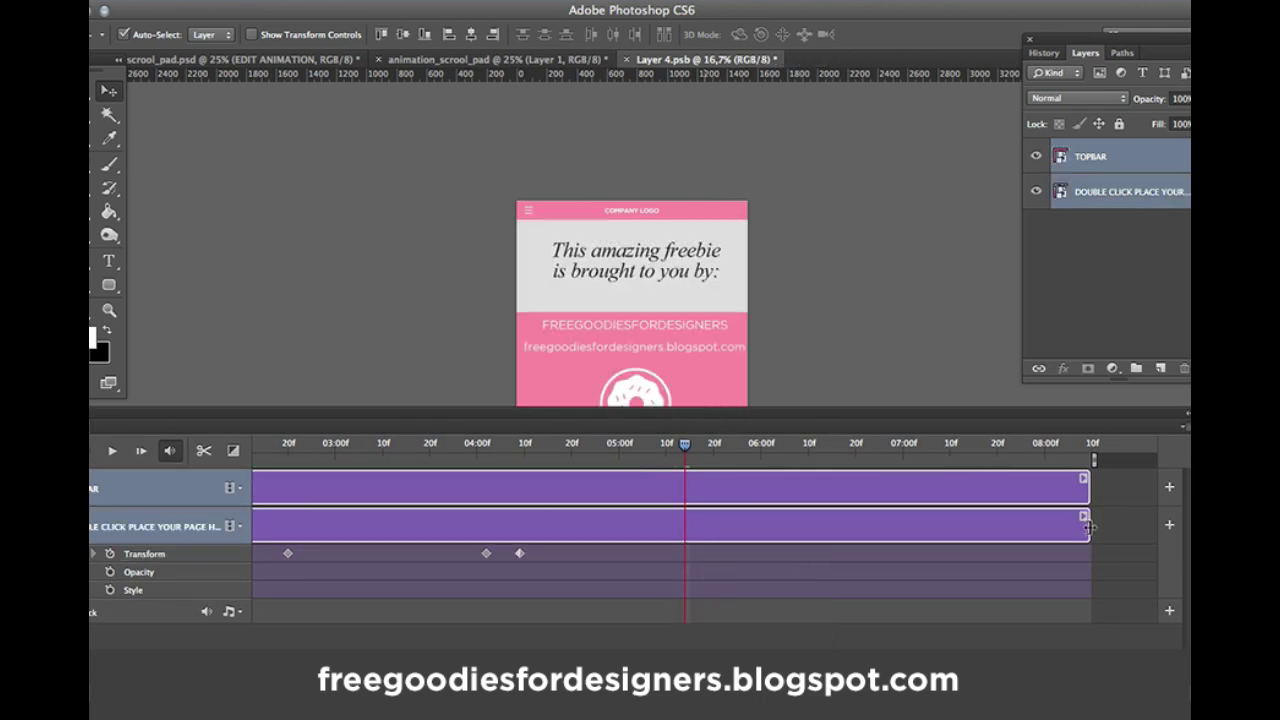
# Shorten the page and TOPBAR clips to end just after the last Transform keyframe, near 04:10, and scrub back to about 03:10
pyautogui.moveTo(1086, 530); pyautogui.dragTo(530, 528)
pyautogui.moveTo(1088, 490); pyautogui.dragTo(542, 482)
pyautogui.moveTo(694, 443); pyautogui.dragTo(888, 457)
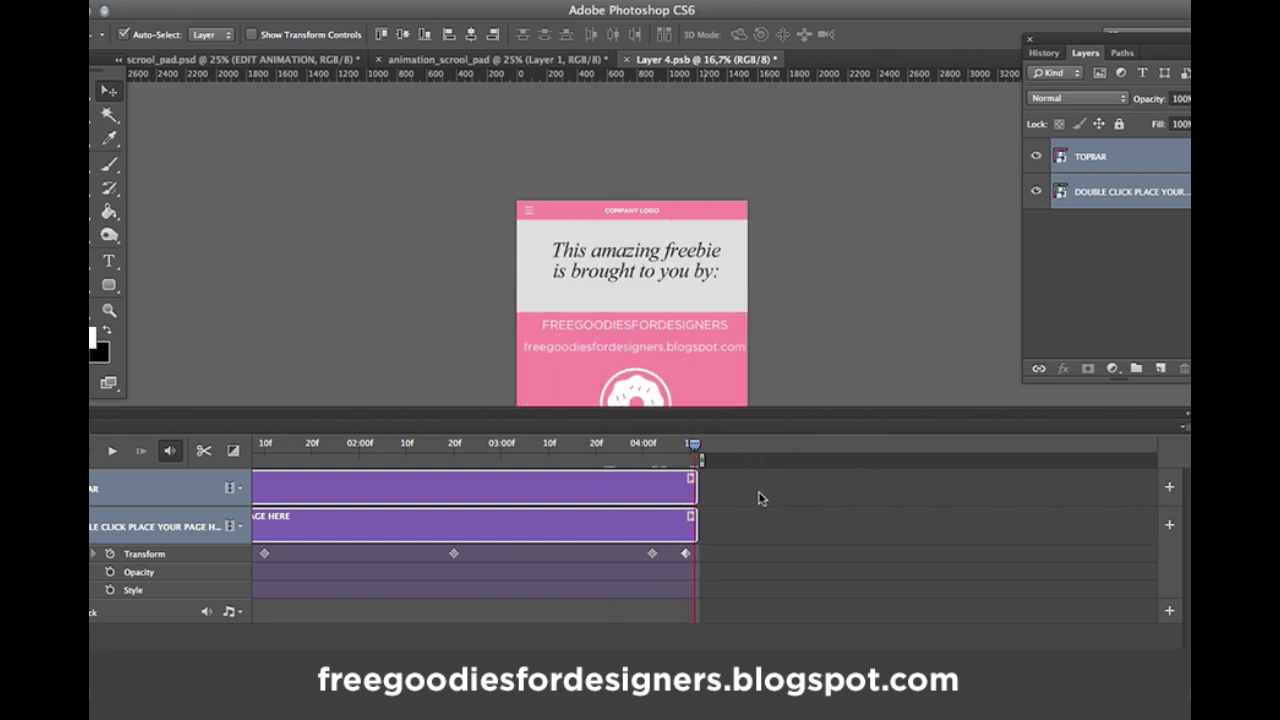
pyautogui.moveTo(670, 447); pyautogui.dragTo(548, 443)
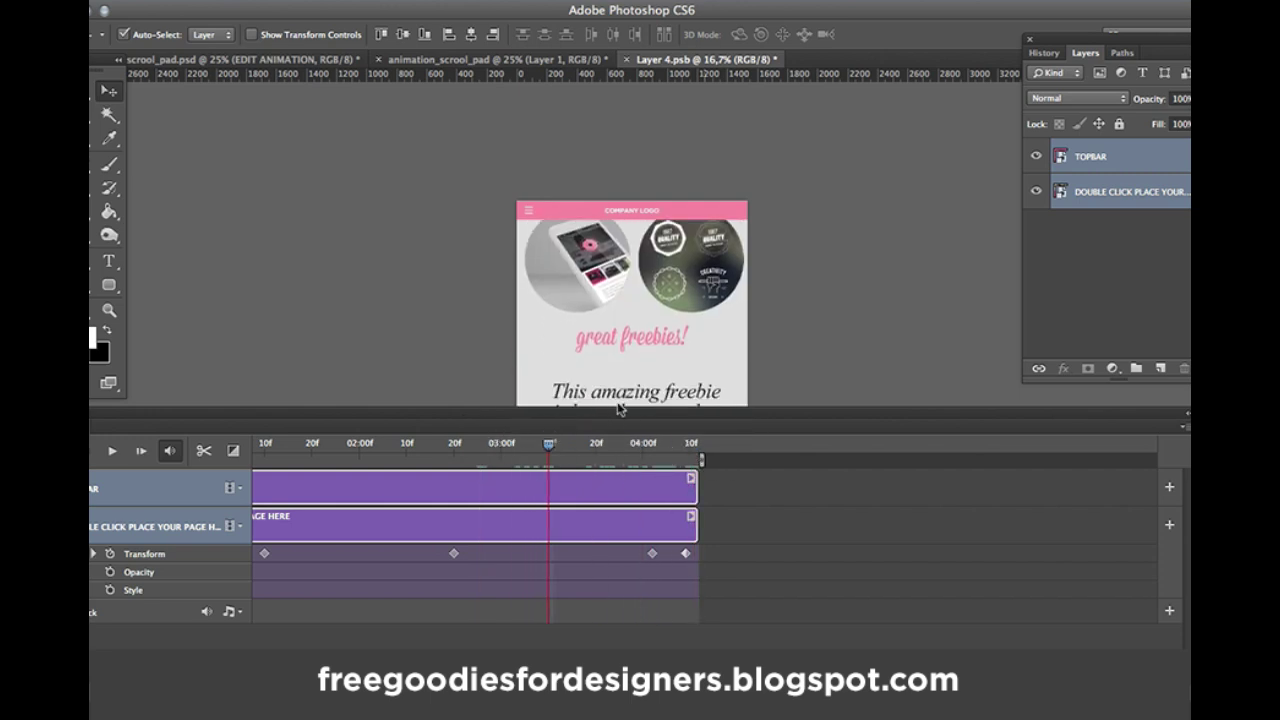
# Save Layer 4.psb and check the updated scroll near 03:00 in both the animation_scrool_pad and main tablet documents
pyautogui.moveTo(620, 408); pyautogui.dragTo(812, 500)
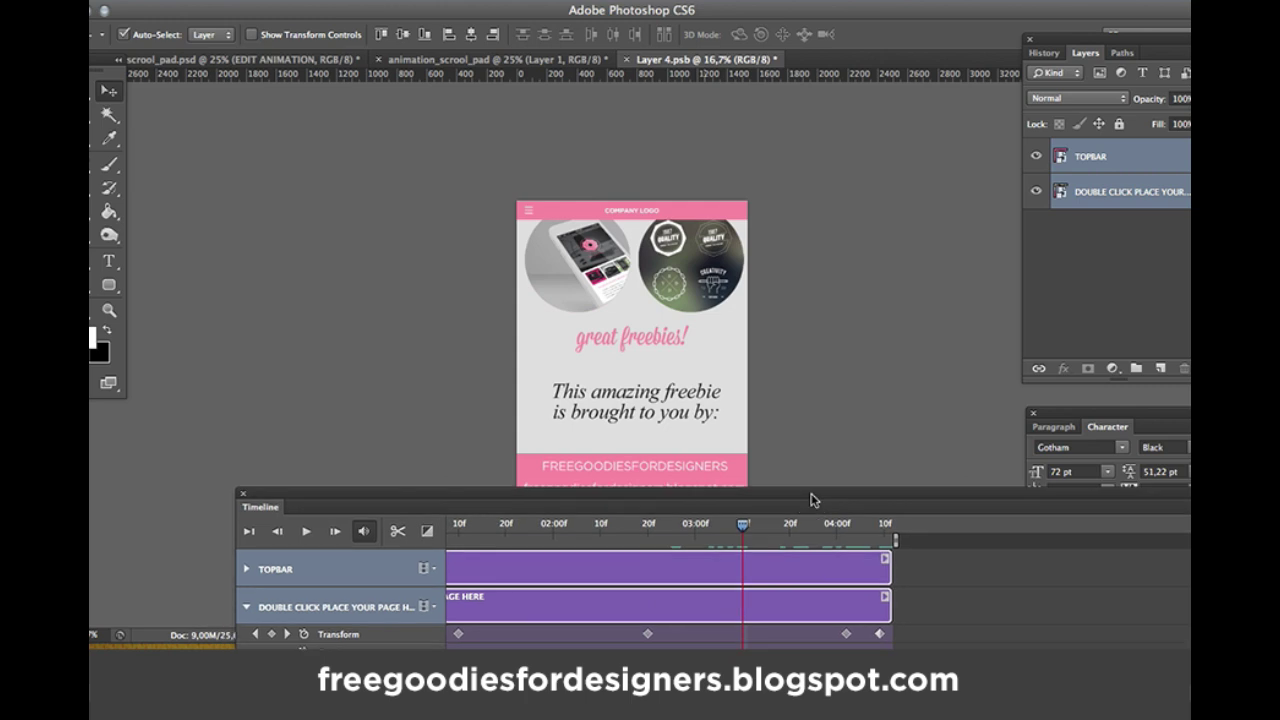
pyautogui.press('super+s')
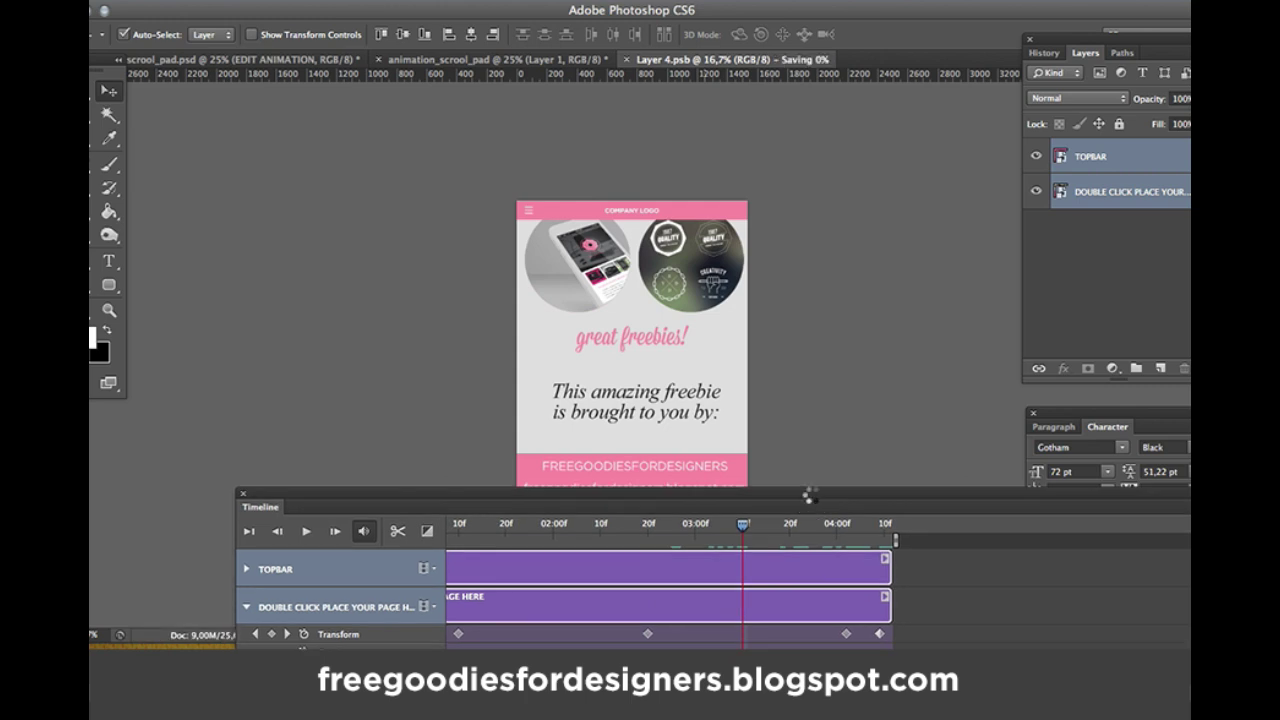
pyautogui.click(578, 60)
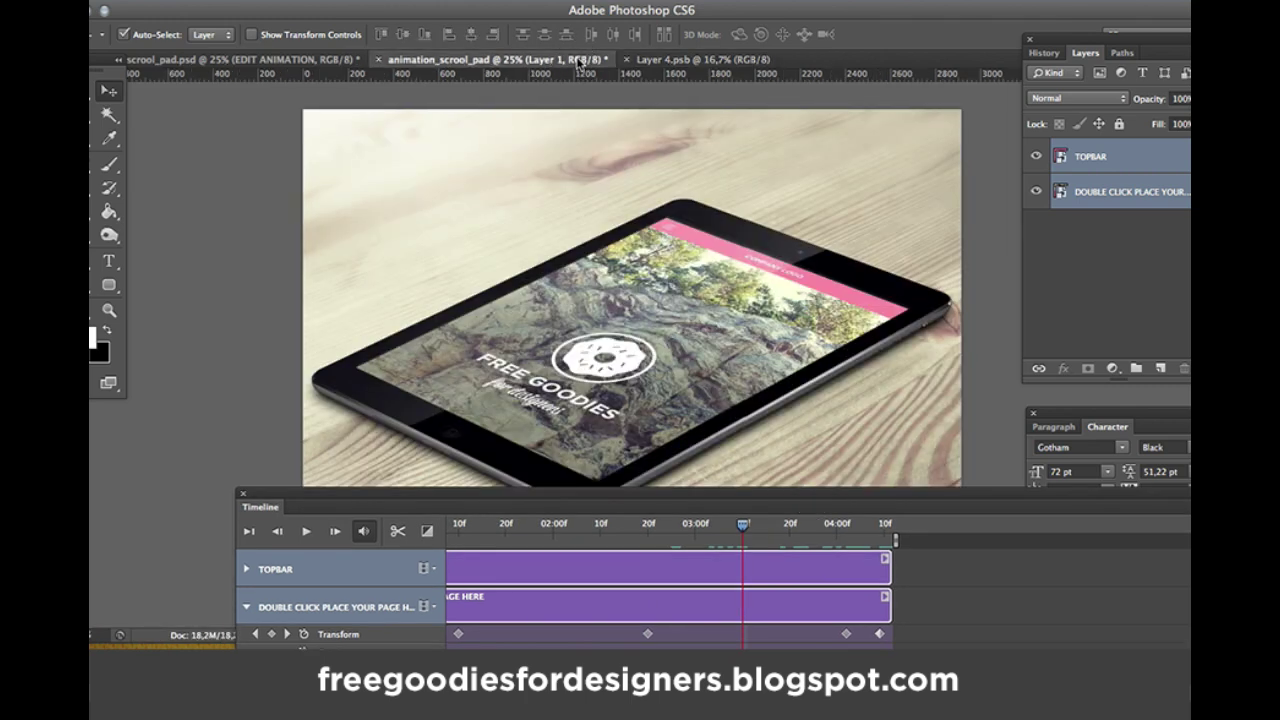
pyautogui.click(573, 530)
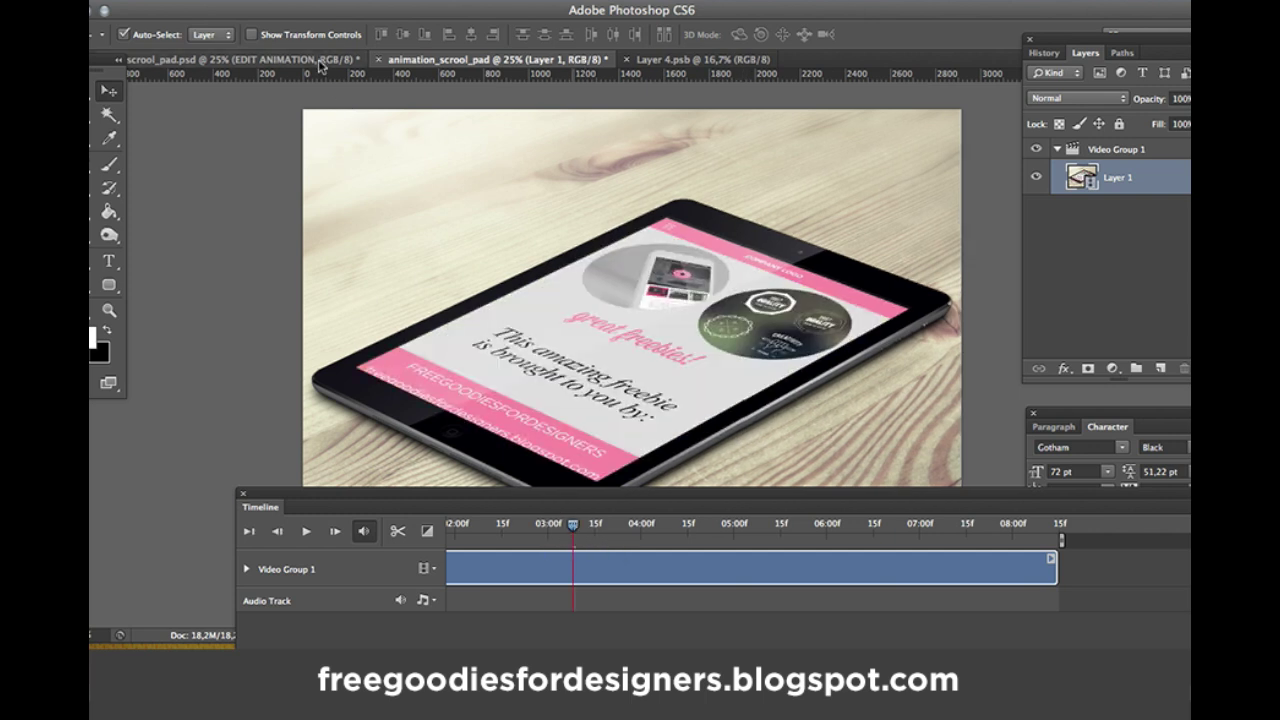
pyautogui.click(320, 62)
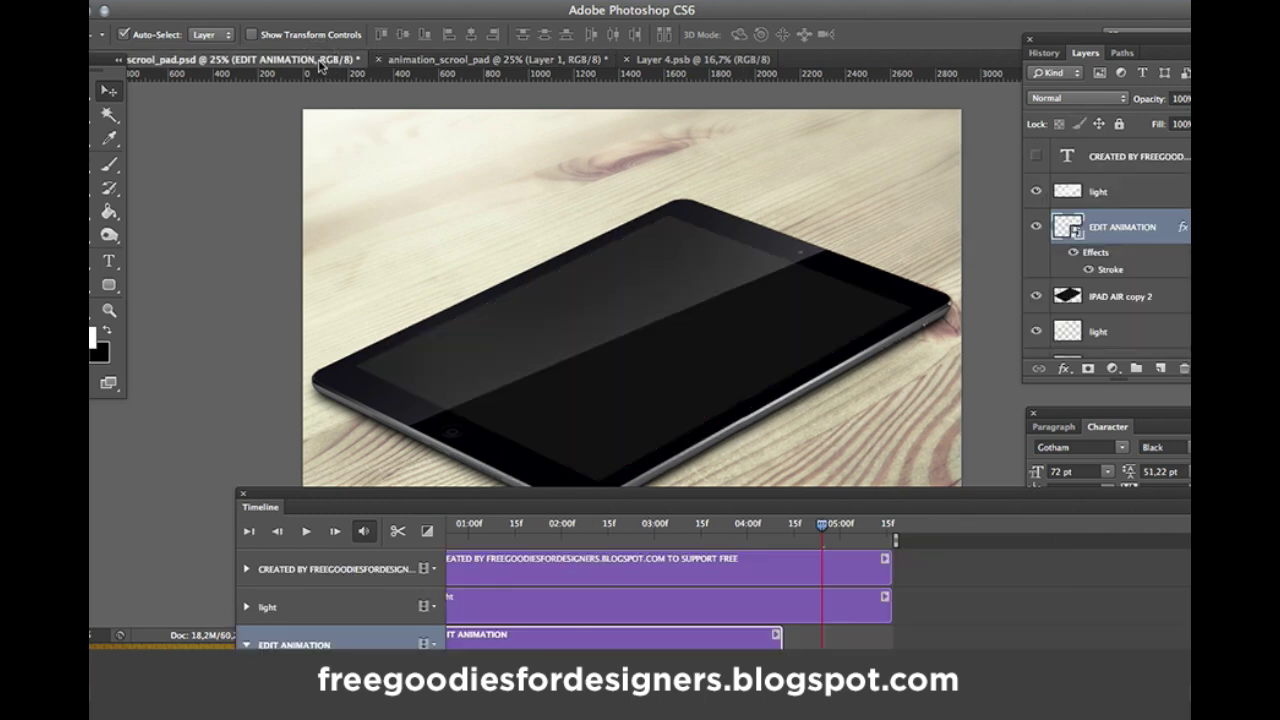
pyautogui.click(650, 530)
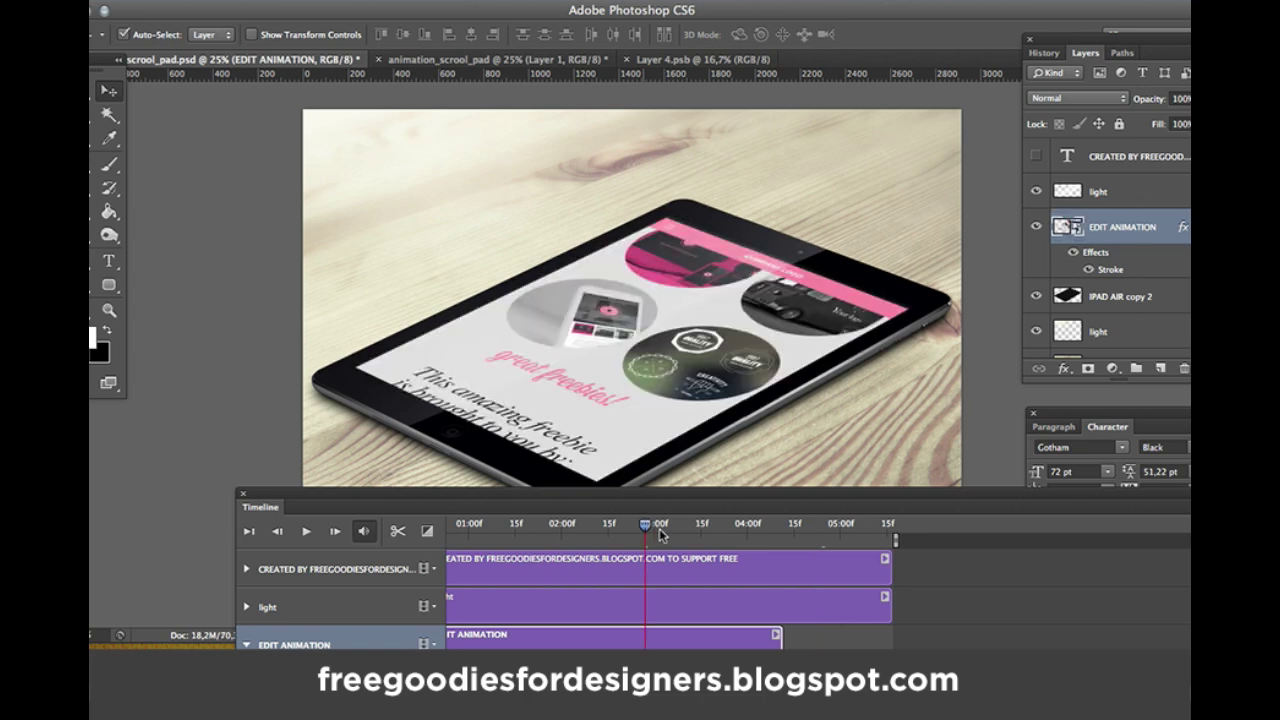
# Trim the text credit, both light, IPAD AIR copy 2 and Layer 1 clips to end level with the EDIT ANIMATION clip
pyautogui.moveTo(726, 494); pyautogui.dragTo(772, 297)
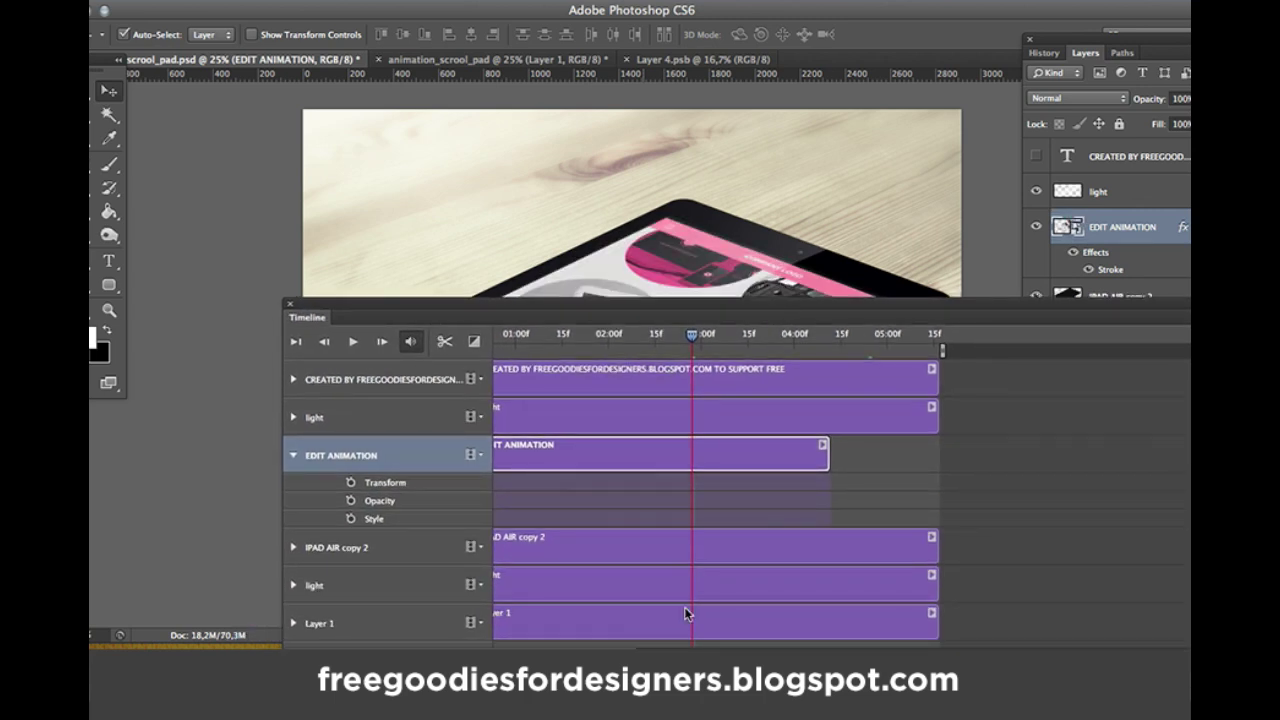
pyautogui.moveTo(618, 318); pyautogui.dragTo(491, 201)
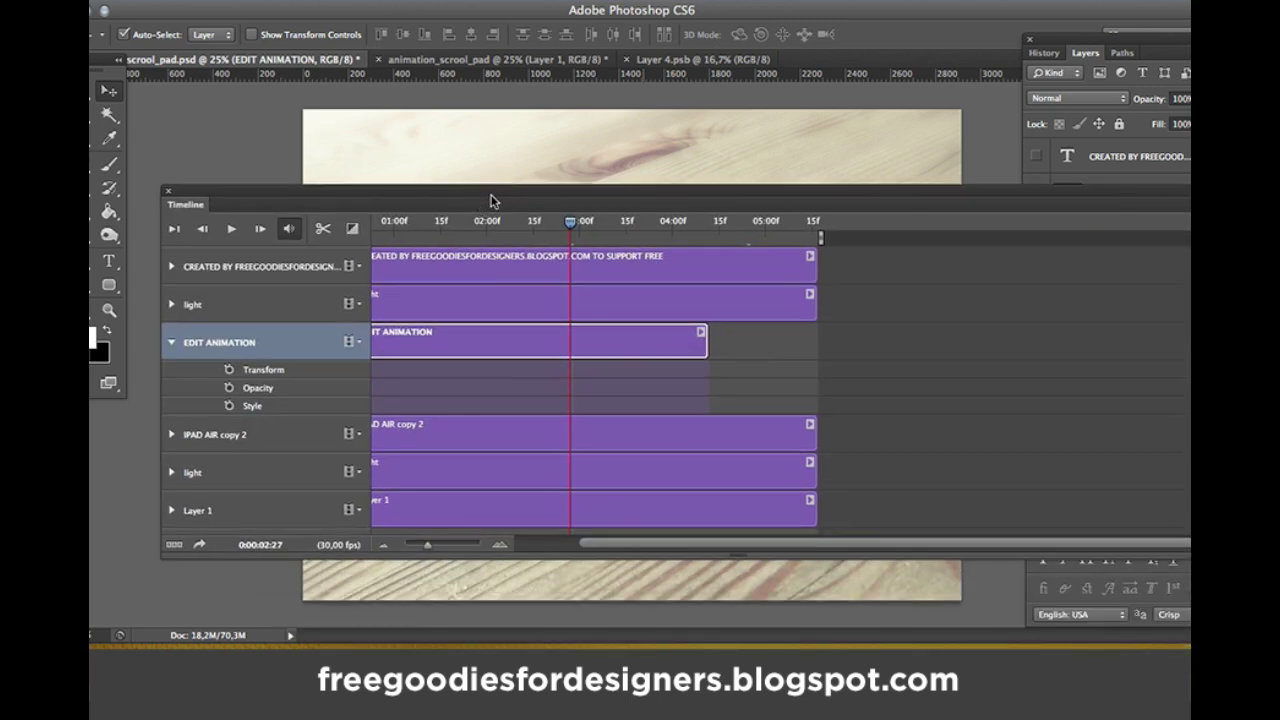
pyautogui.moveTo(658, 547); pyautogui.dragTo(565, 551)
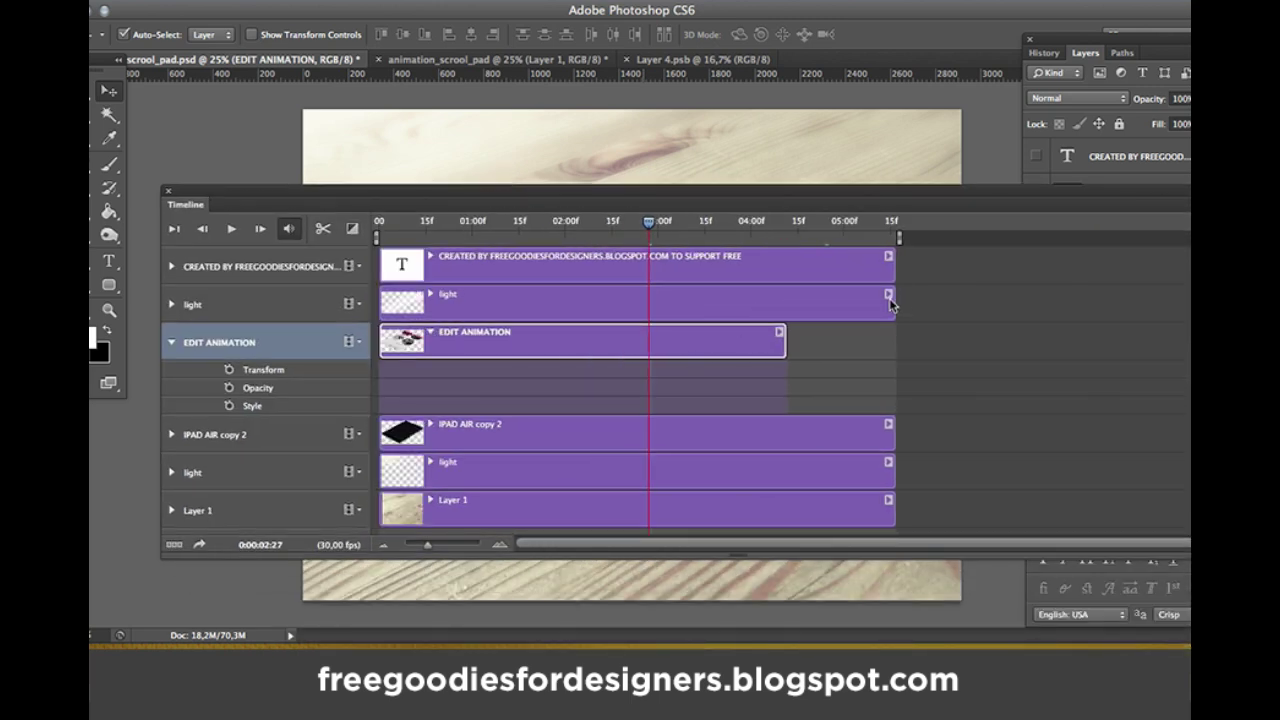
pyautogui.moveTo(890, 298); pyautogui.dragTo(786, 300)
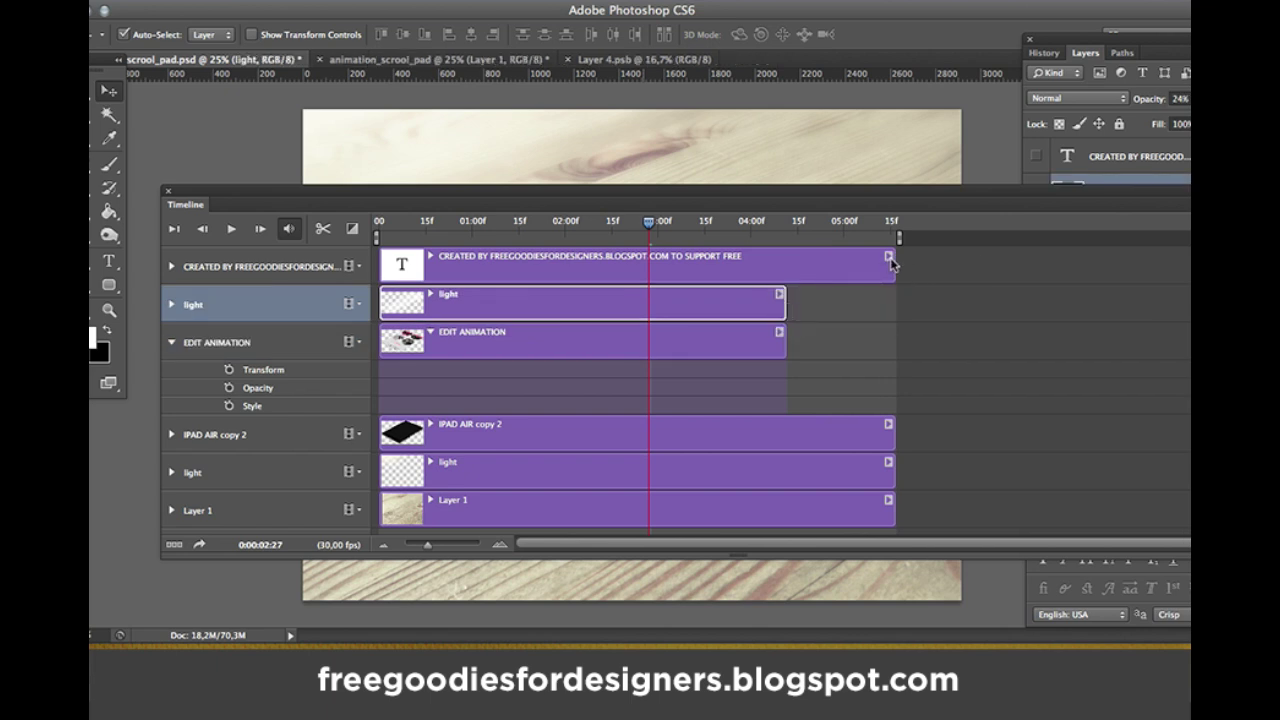
pyautogui.moveTo(893, 260); pyautogui.dragTo(787, 266)
pyautogui.moveTo(893, 434); pyautogui.dragTo(797, 434)
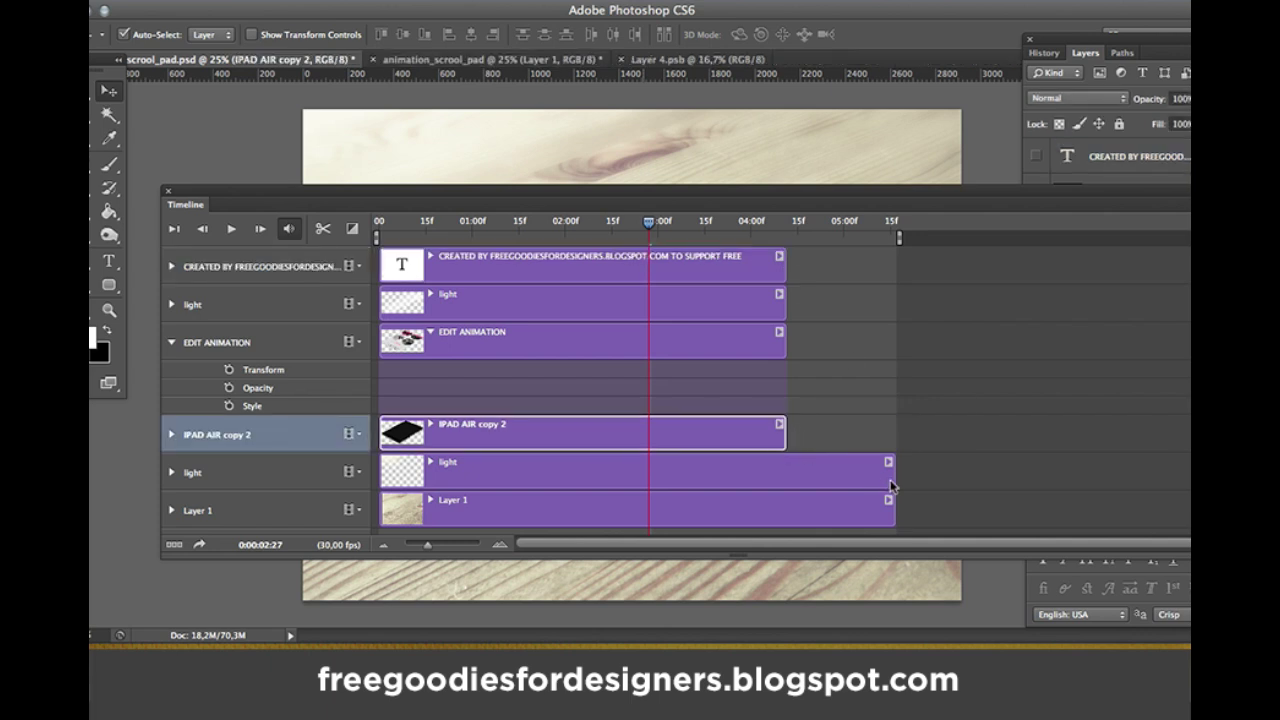
pyautogui.moveTo(890, 476); pyautogui.dragTo(786, 472)
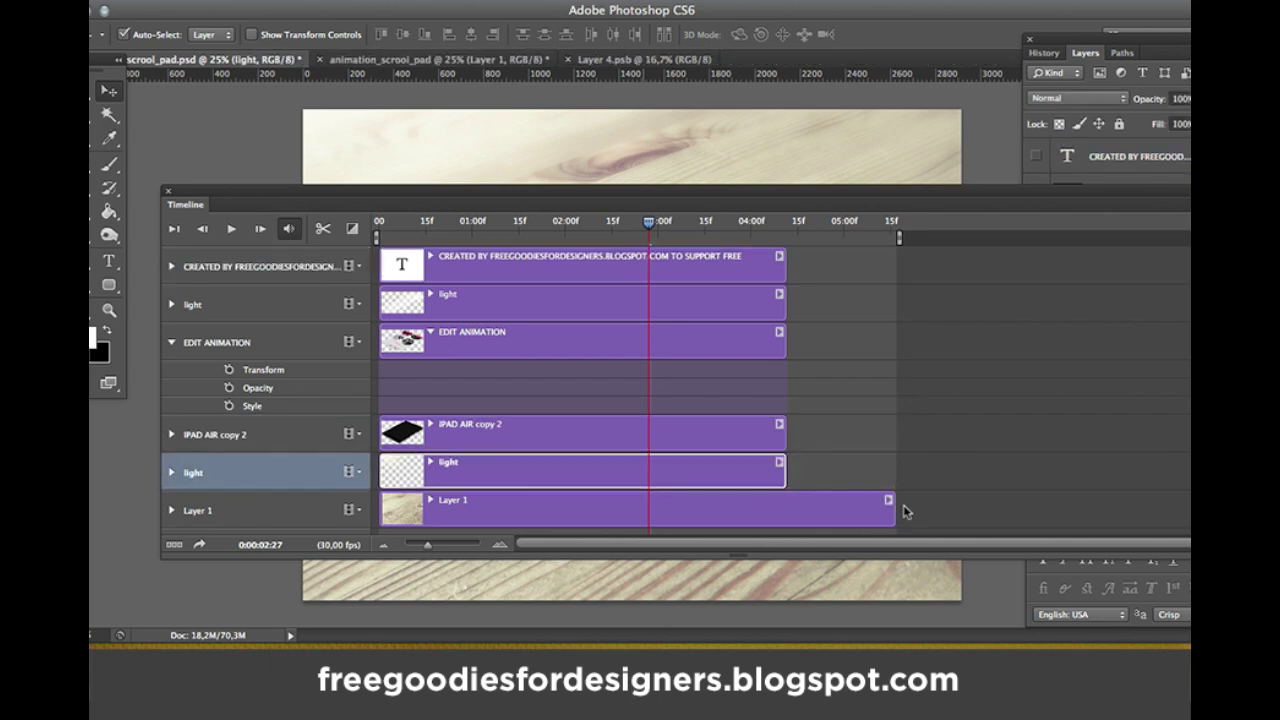
pyautogui.moveTo(894, 508); pyautogui.dragTo(787, 511)
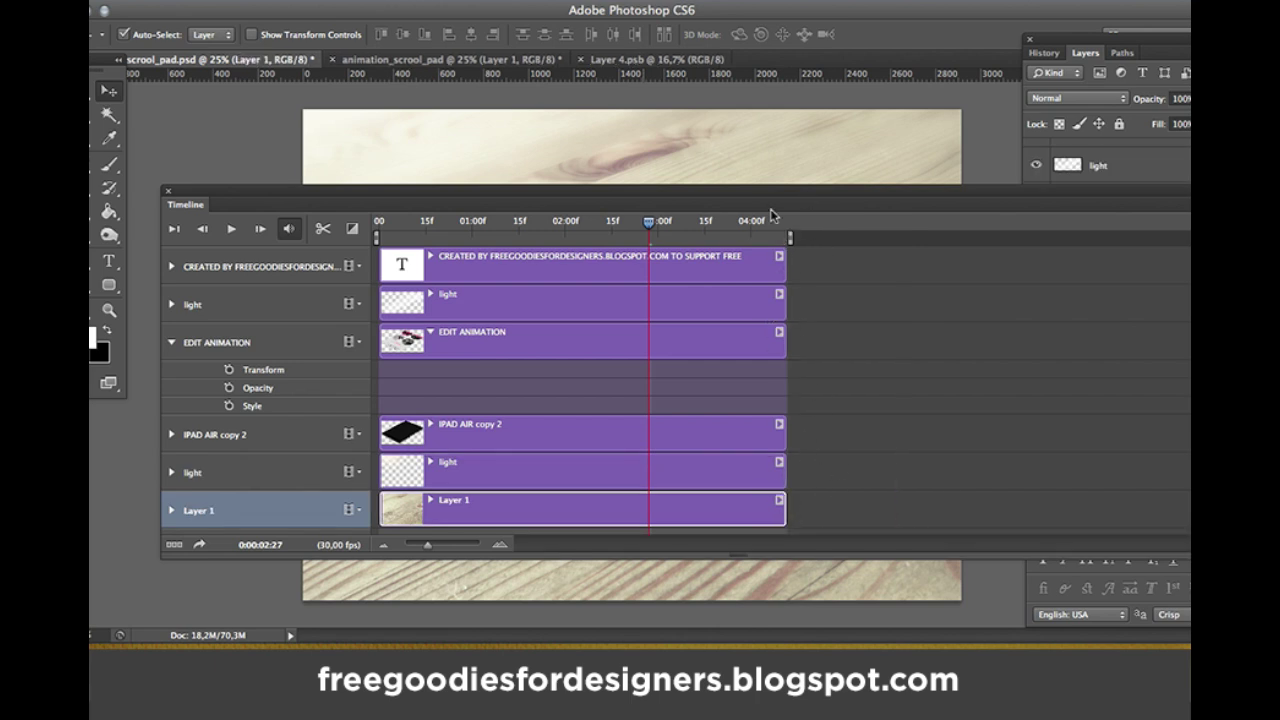
# Preview the scroll on the tablet mockup by scrubbing and playing the first part of the timeline
pyautogui.moveTo(757, 199); pyautogui.dragTo(791, 463)
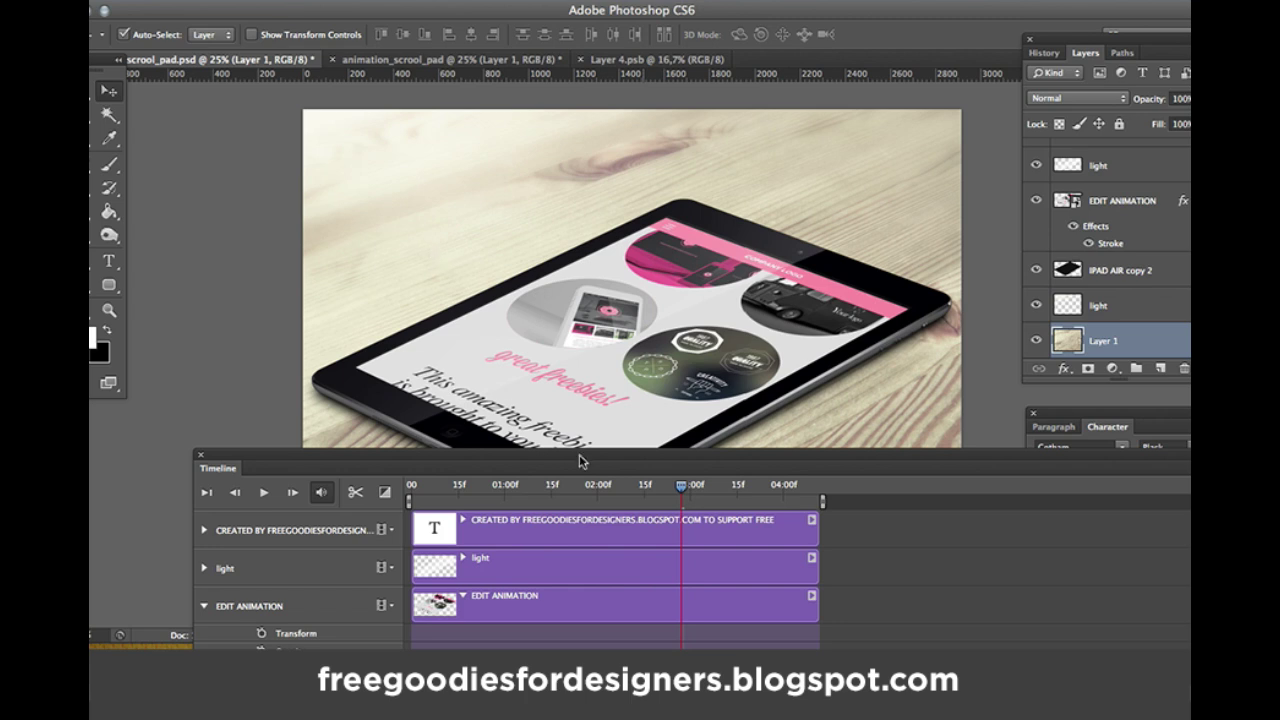
pyautogui.moveTo(586, 450); pyautogui.dragTo(542, 515)
pyautogui.click(522, 547)
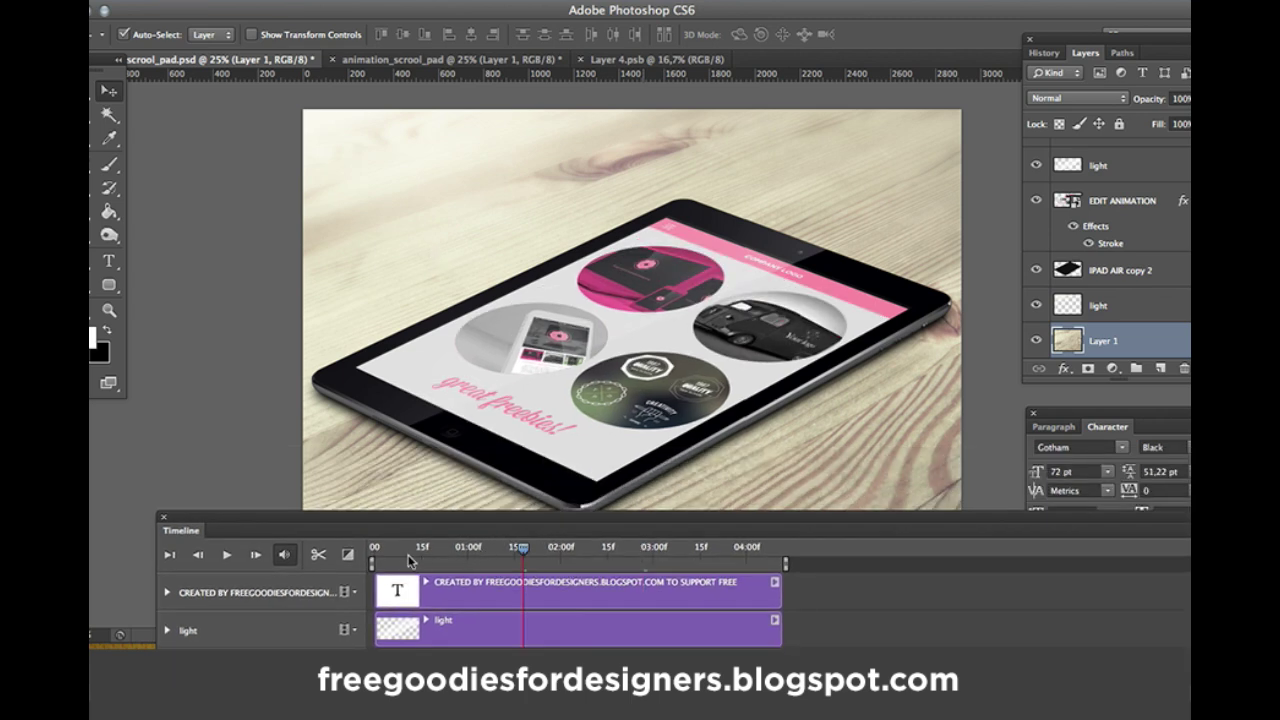
pyautogui.click(398, 549)
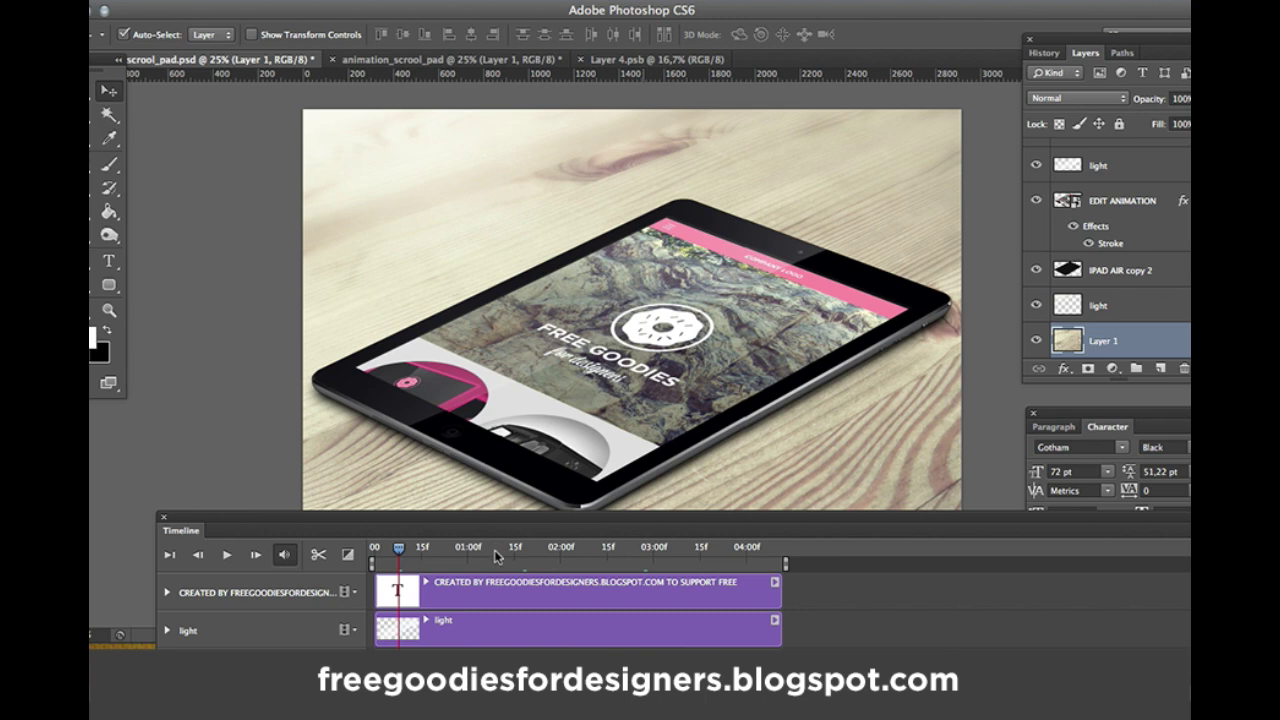
pyautogui.press('space')
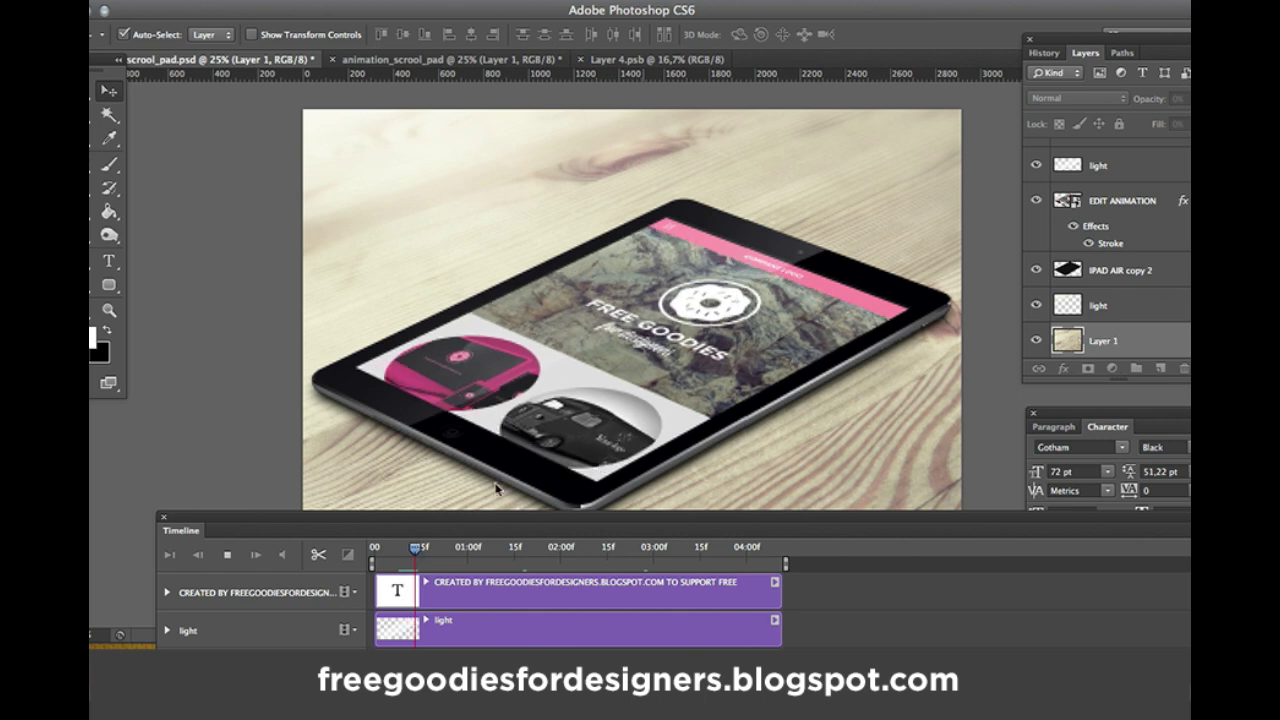
pyautogui.click(483, 549)
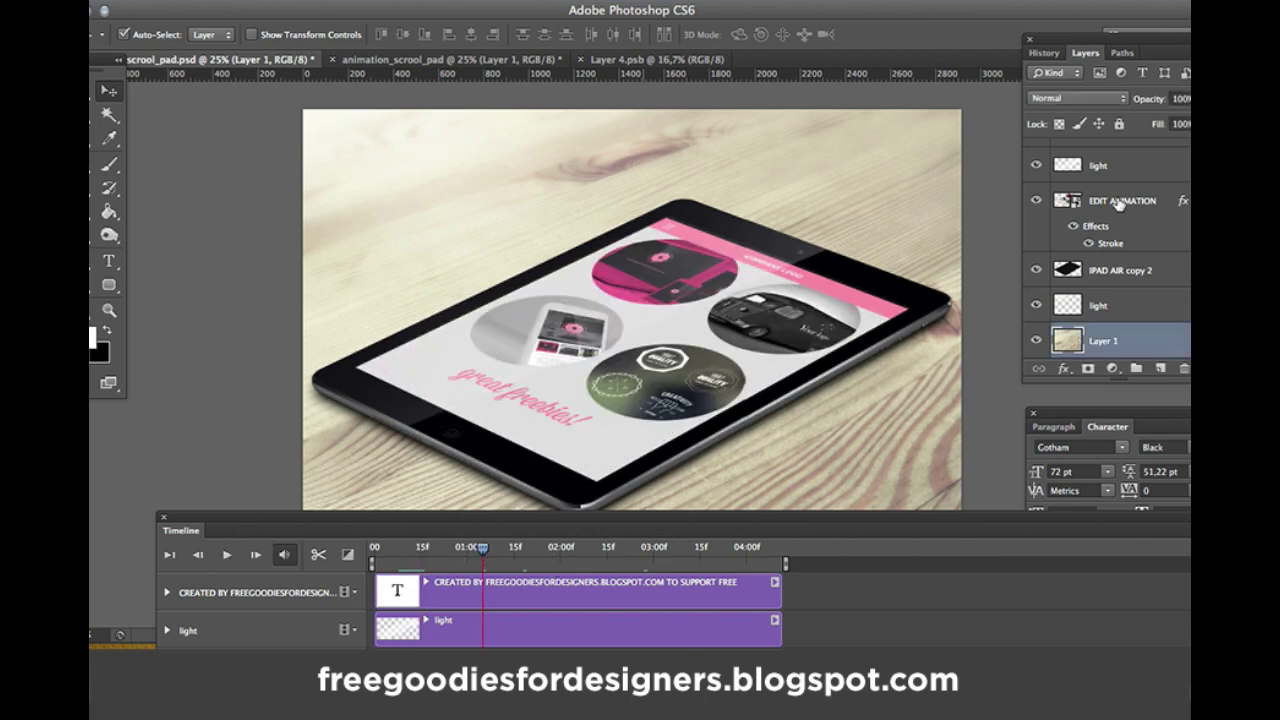
# Open the EDIT ANIMATION smart object and play its scroll animation from near the start
pyautogui.doubleClick(1068, 201)
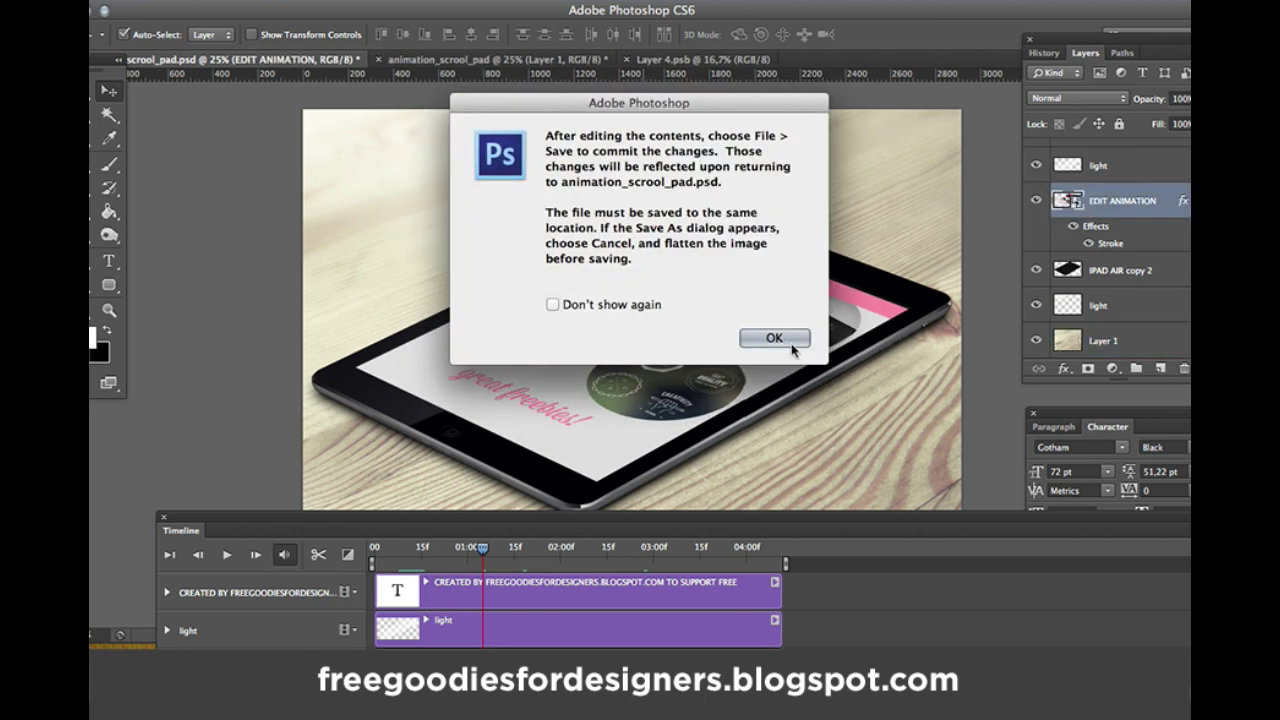
pyautogui.click(775, 338)
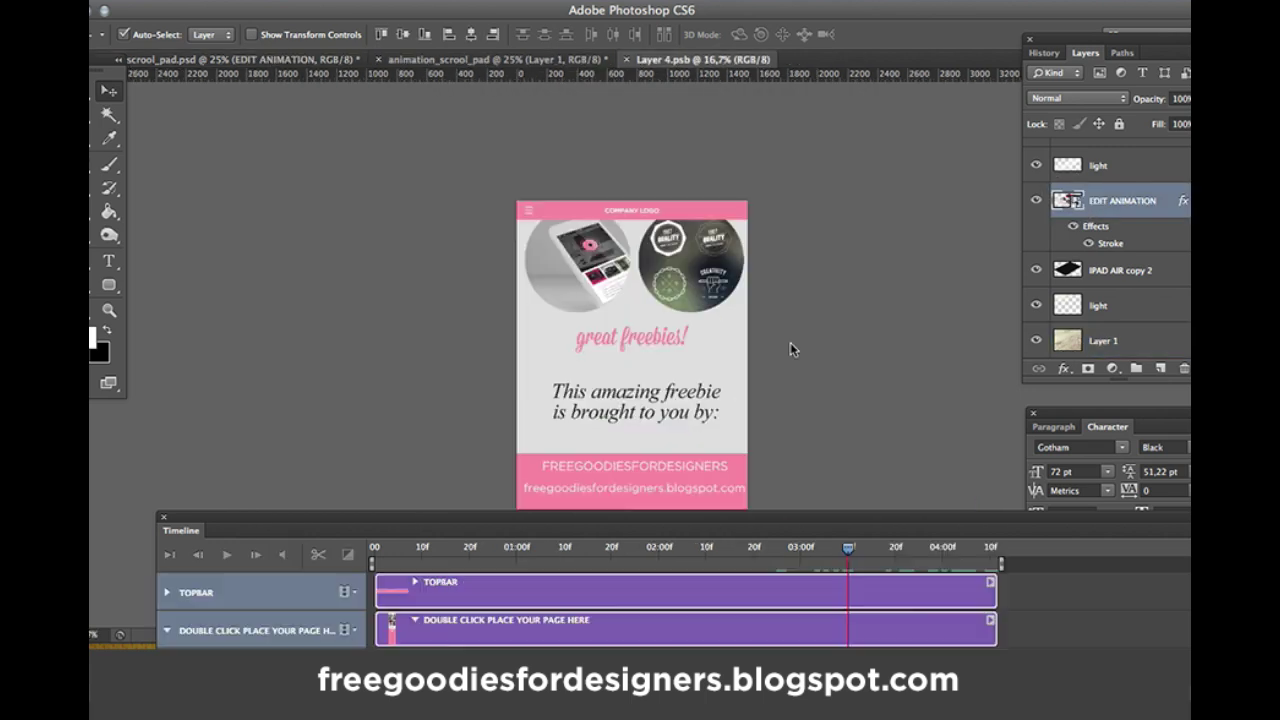
pyautogui.click(388, 548)
pyautogui.press('space')
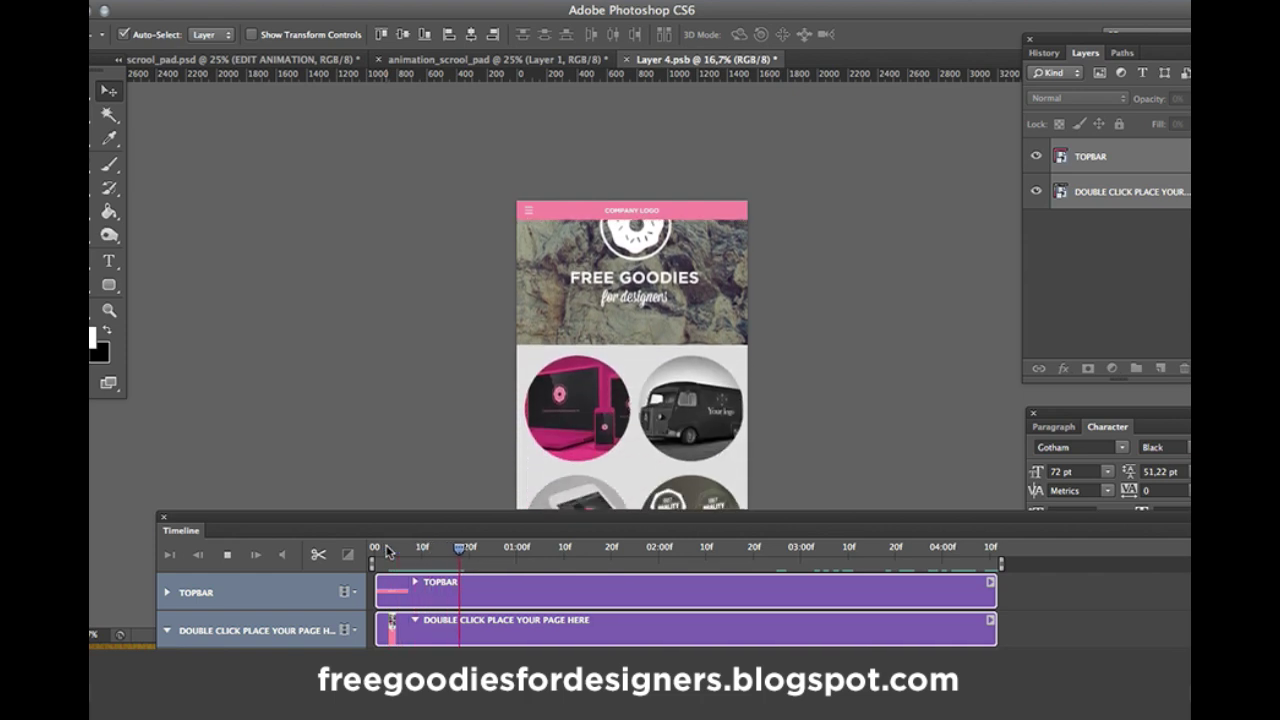
pyautogui.press('space')
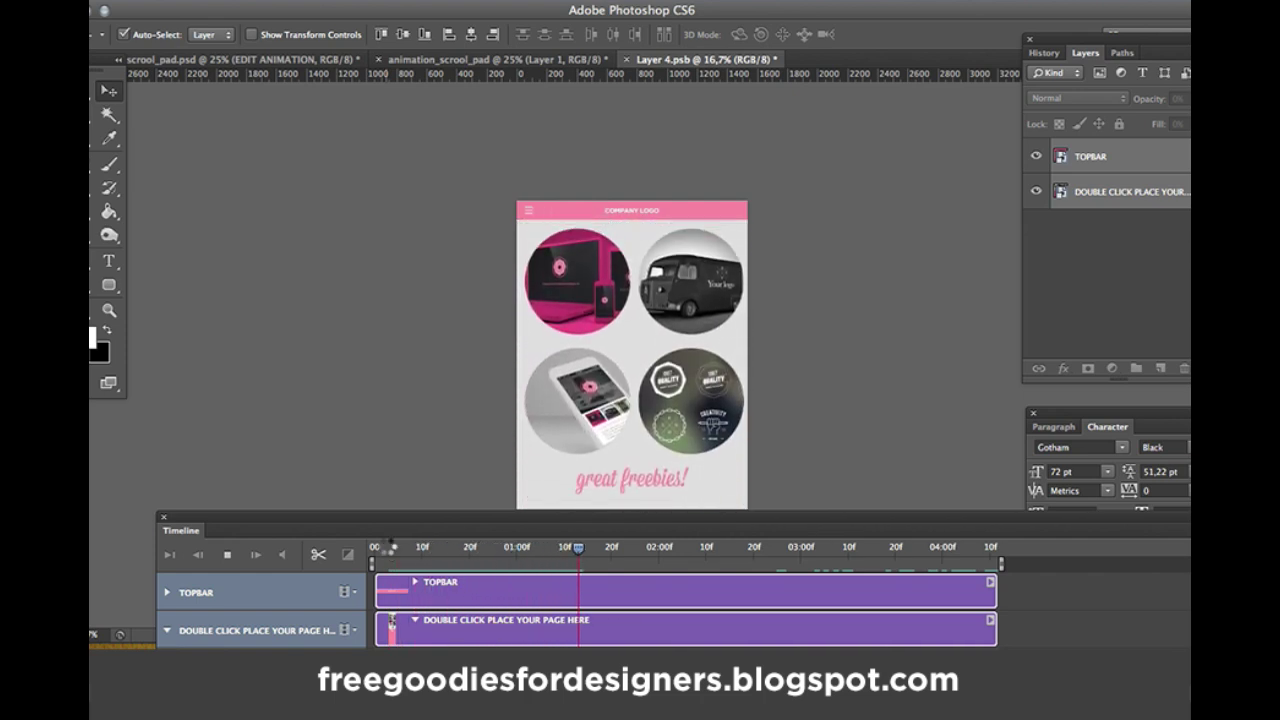
# Close Layer 4.psb without saving its changes and open the Render Video settings for the main tablet document
pyautogui.click(624, 61)
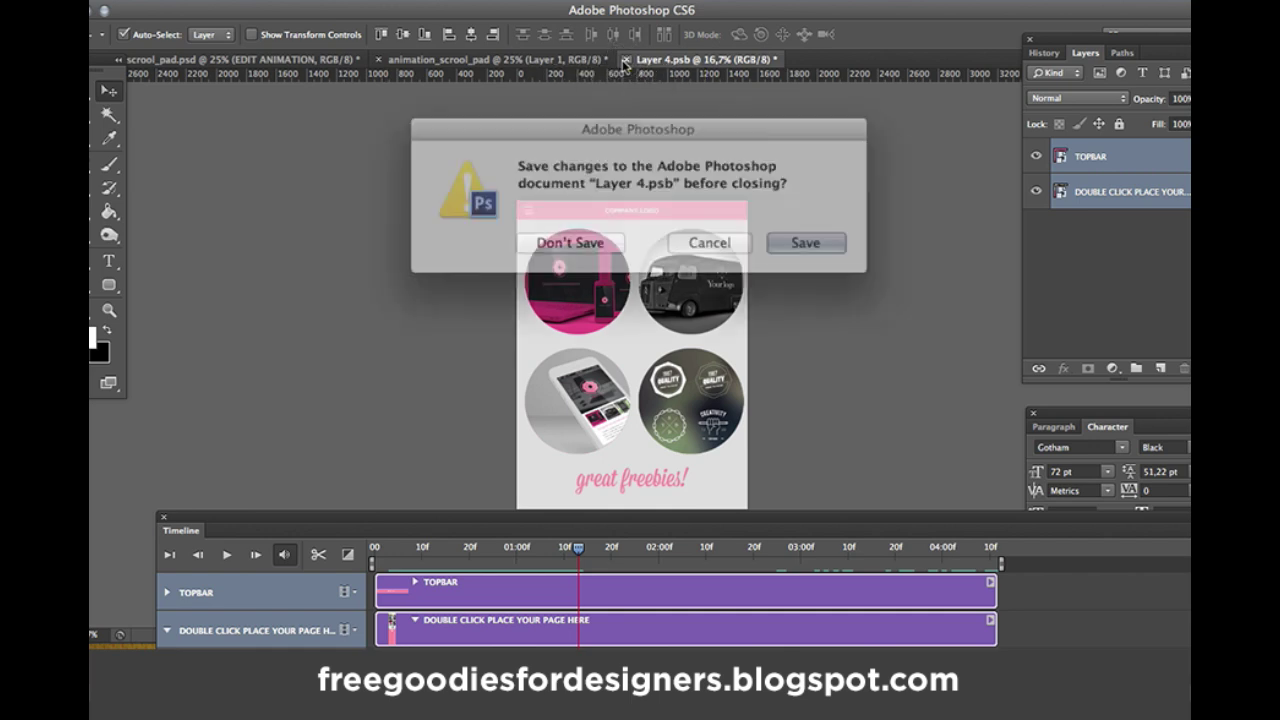
pyautogui.click(590, 237)
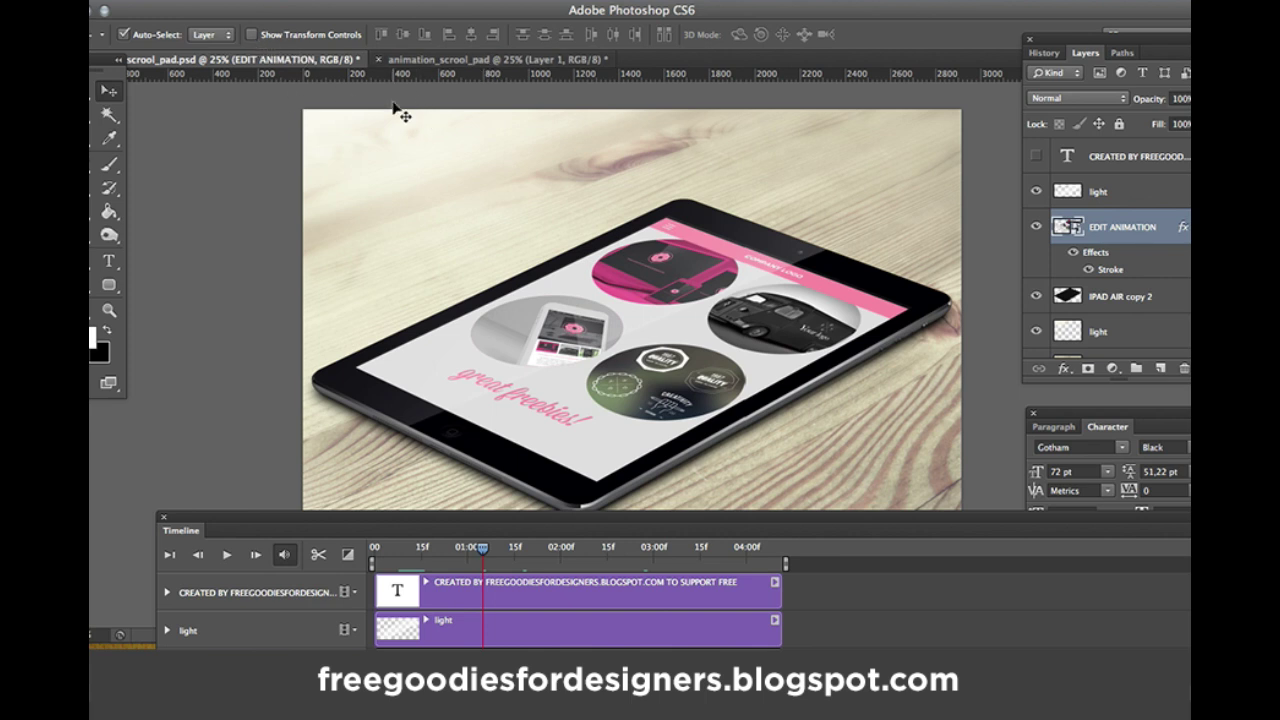
pyautogui.click(215, 0)
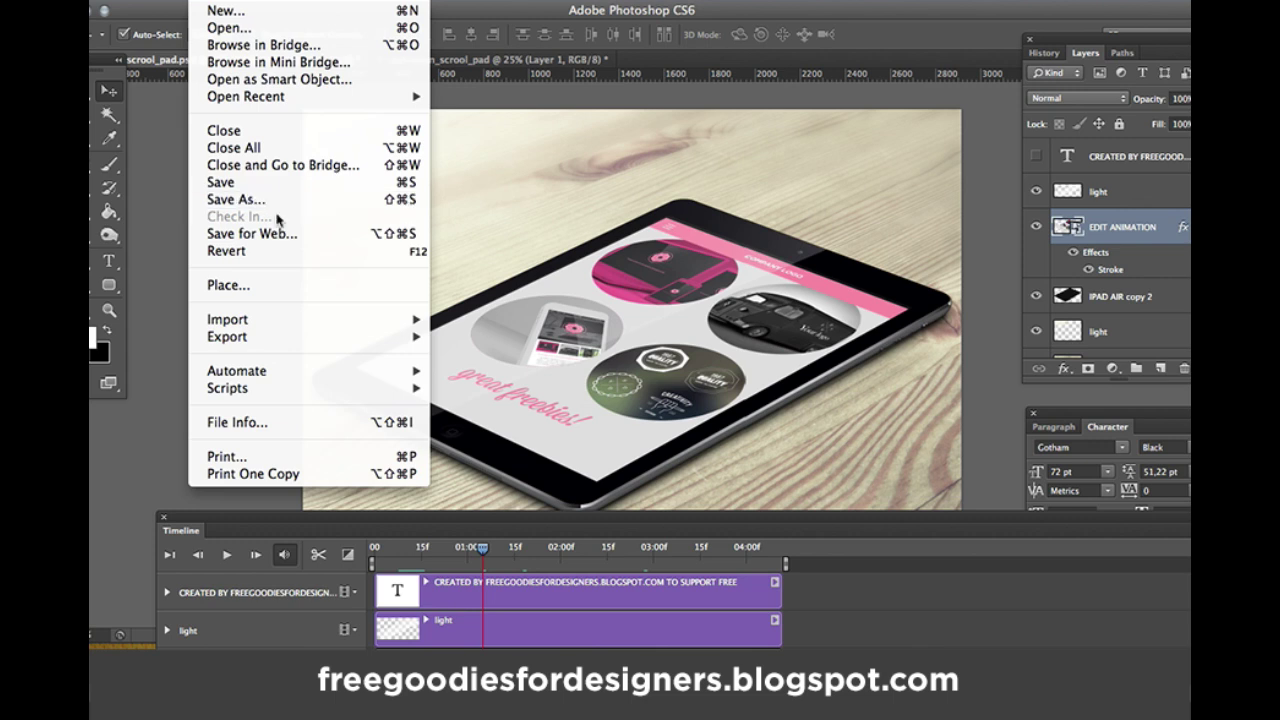
pyautogui.moveTo(292, 344)
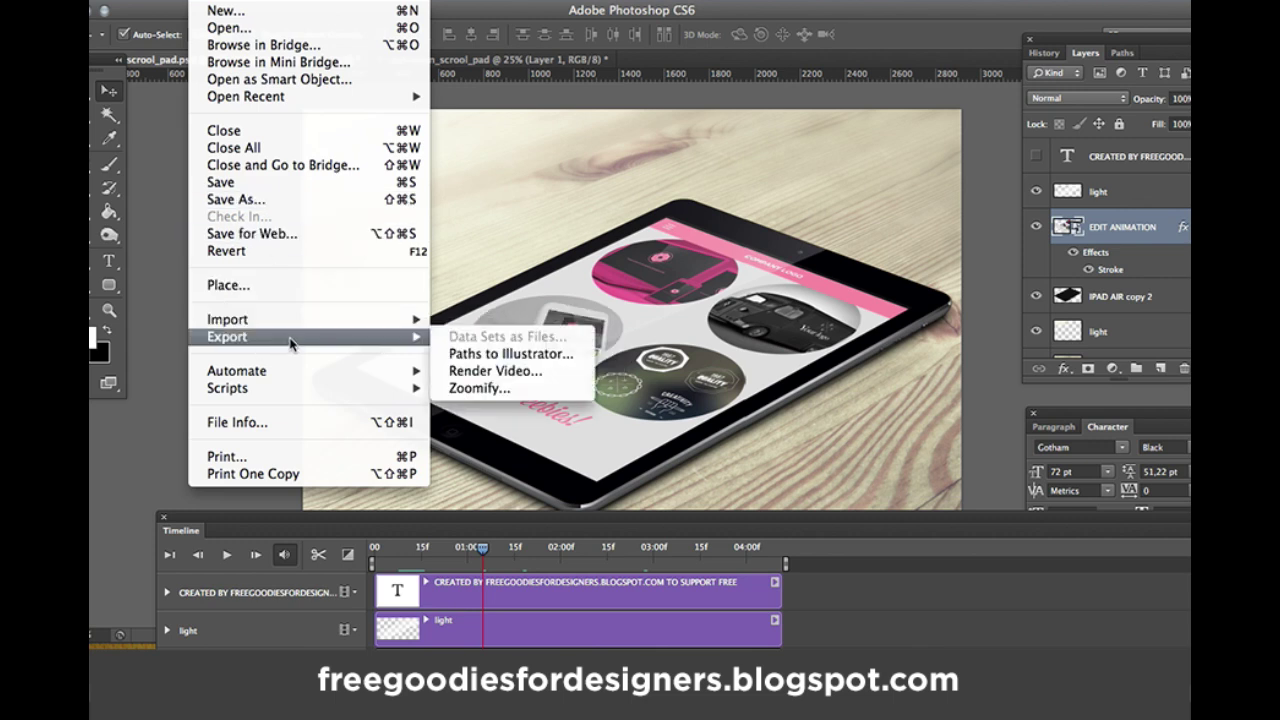
pyautogui.click(488, 371)
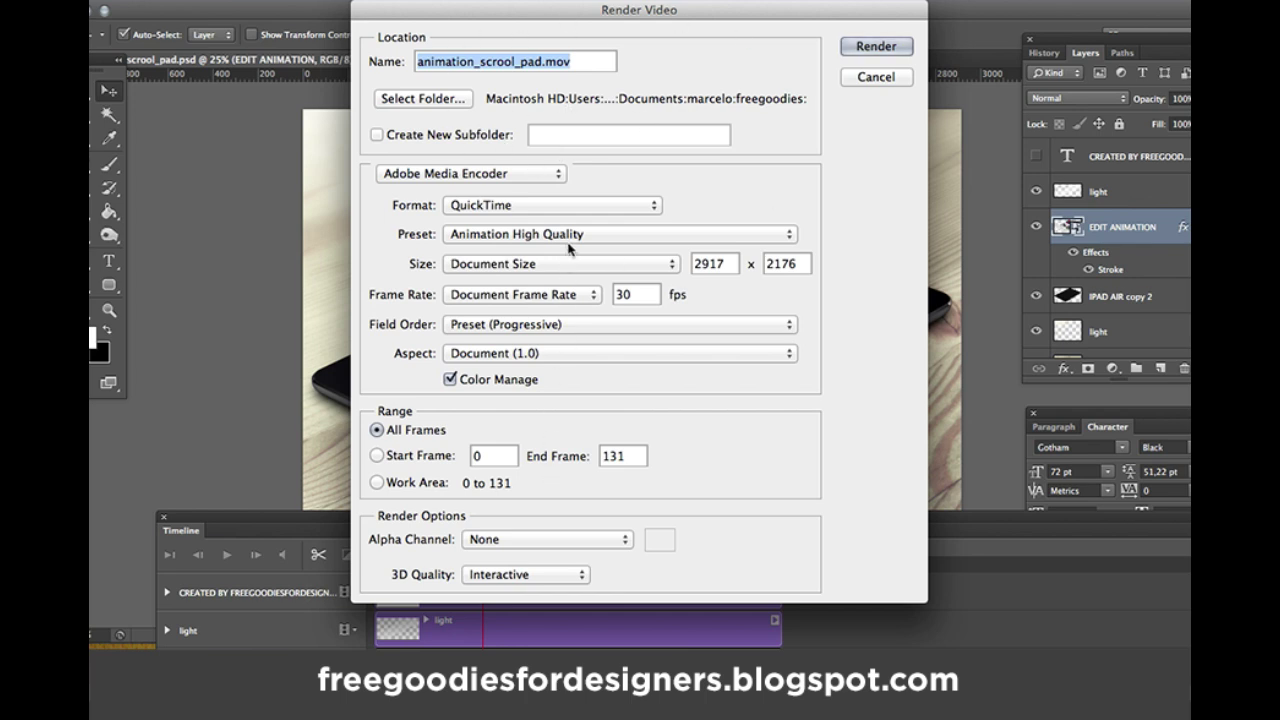
# Compare the render presets for H.264 and QuickTime, leaving the format at QuickTime with the Animation High Quality preset
pyautogui.click(540, 206)
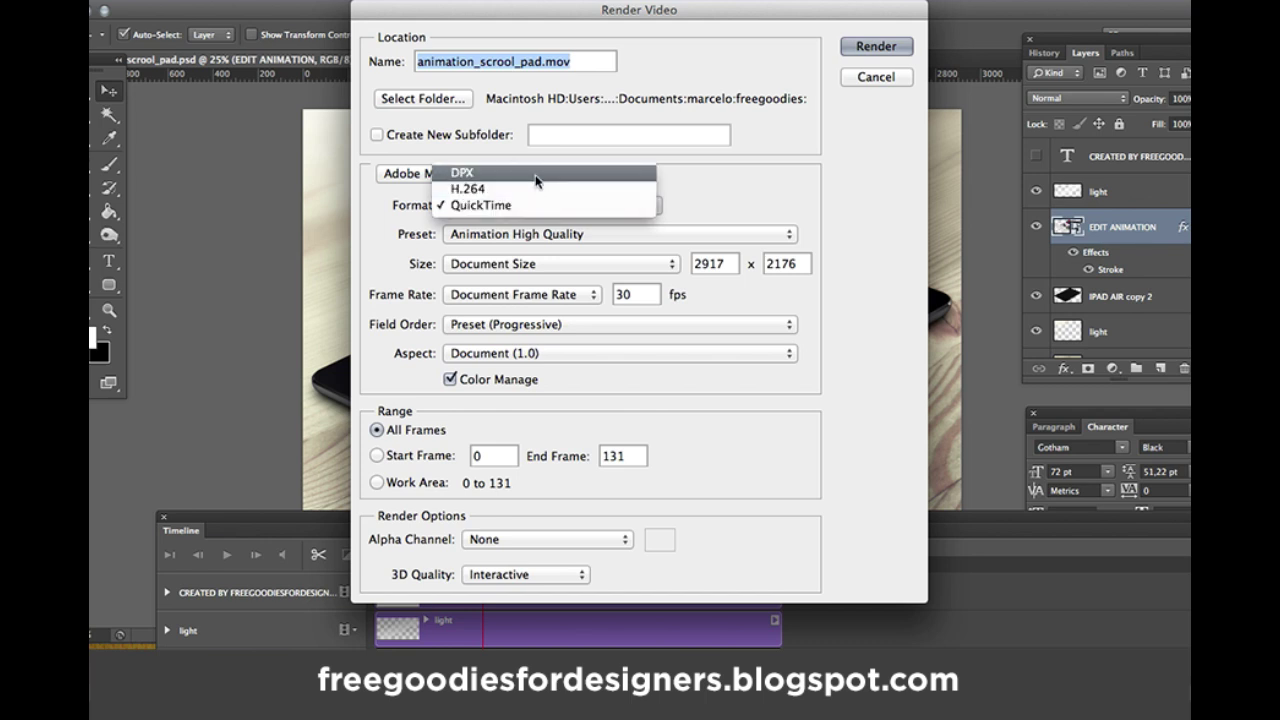
pyautogui.click(535, 192)
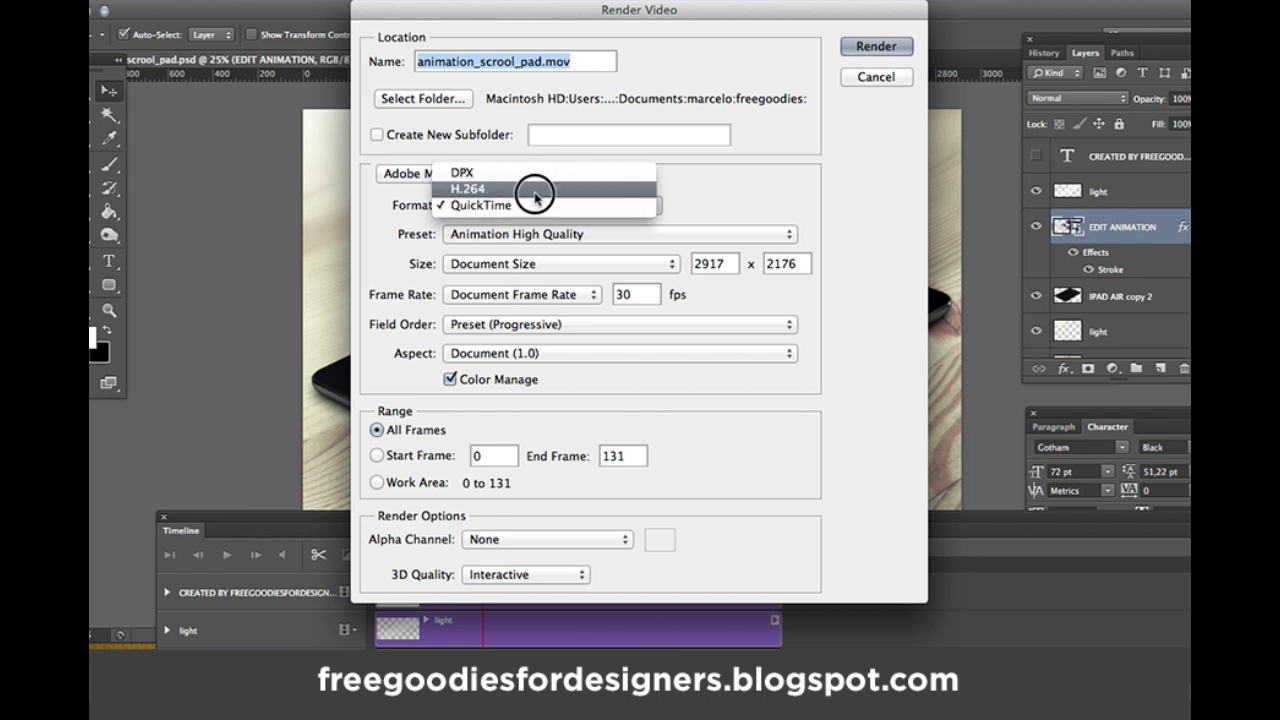
pyautogui.click(502, 236)
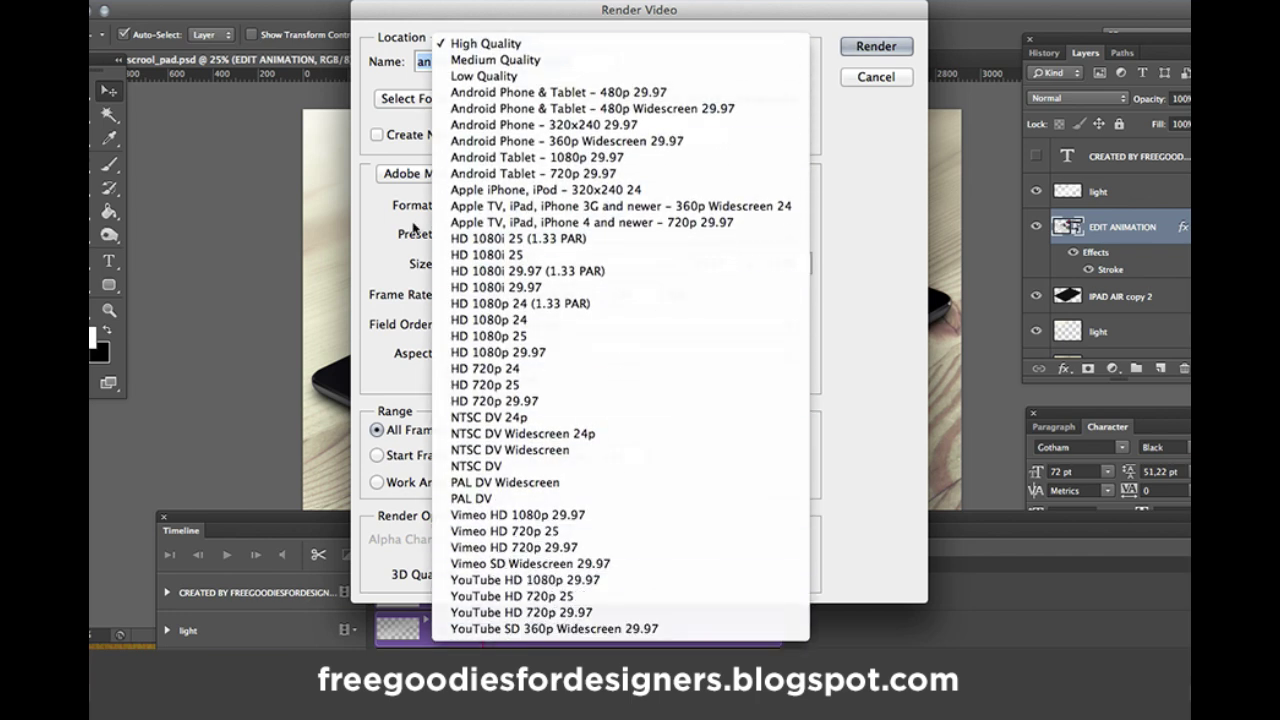
pyautogui.click(855, 242)
pyautogui.click(500, 205)
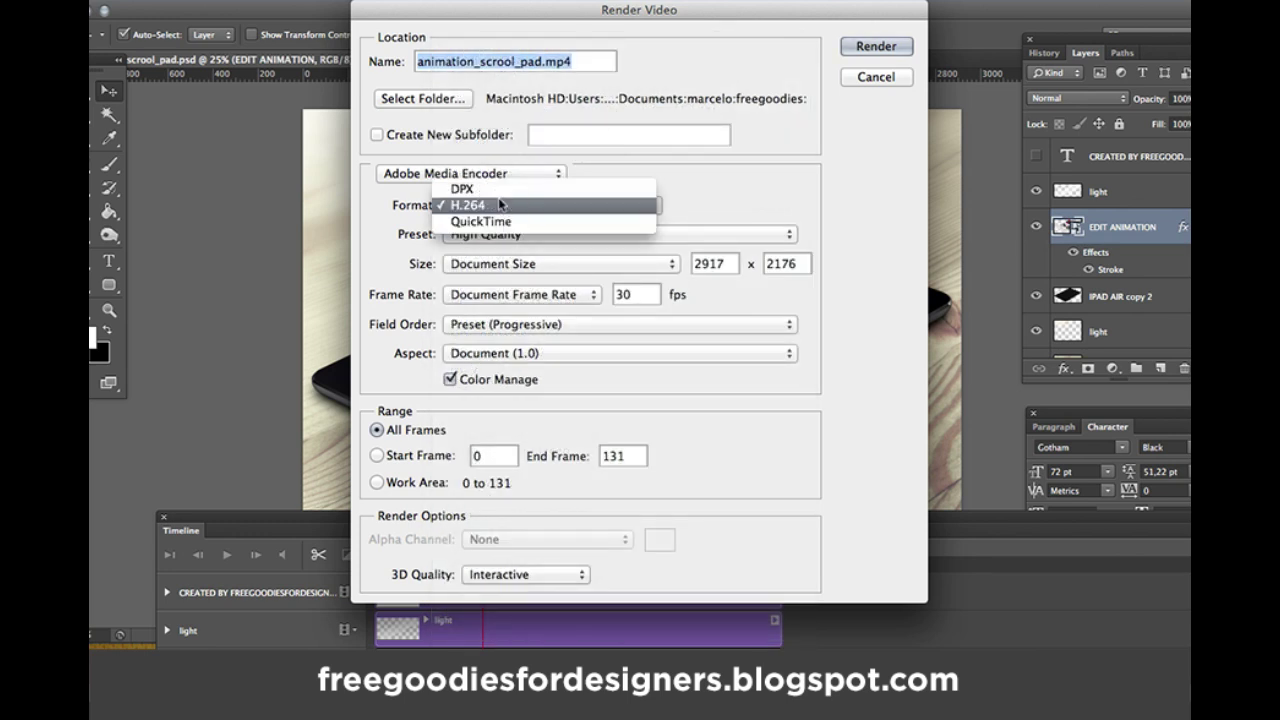
pyautogui.click(499, 228)
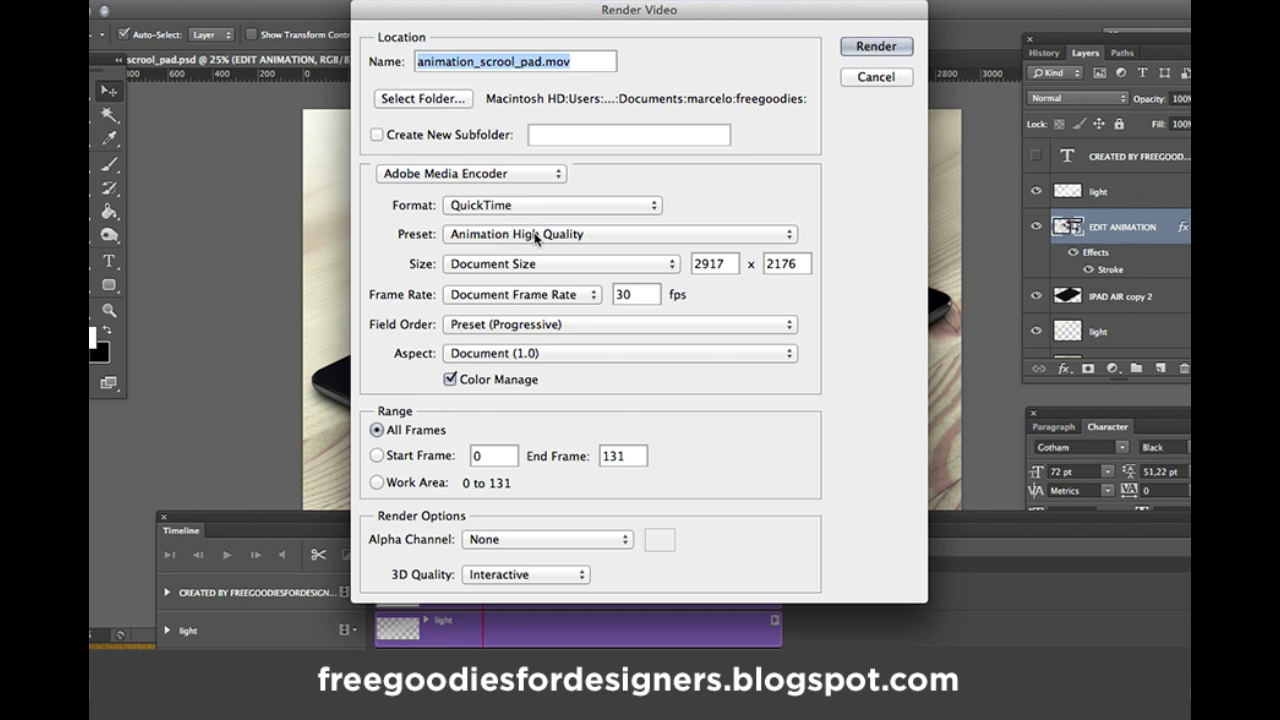
pyautogui.click(537, 236)
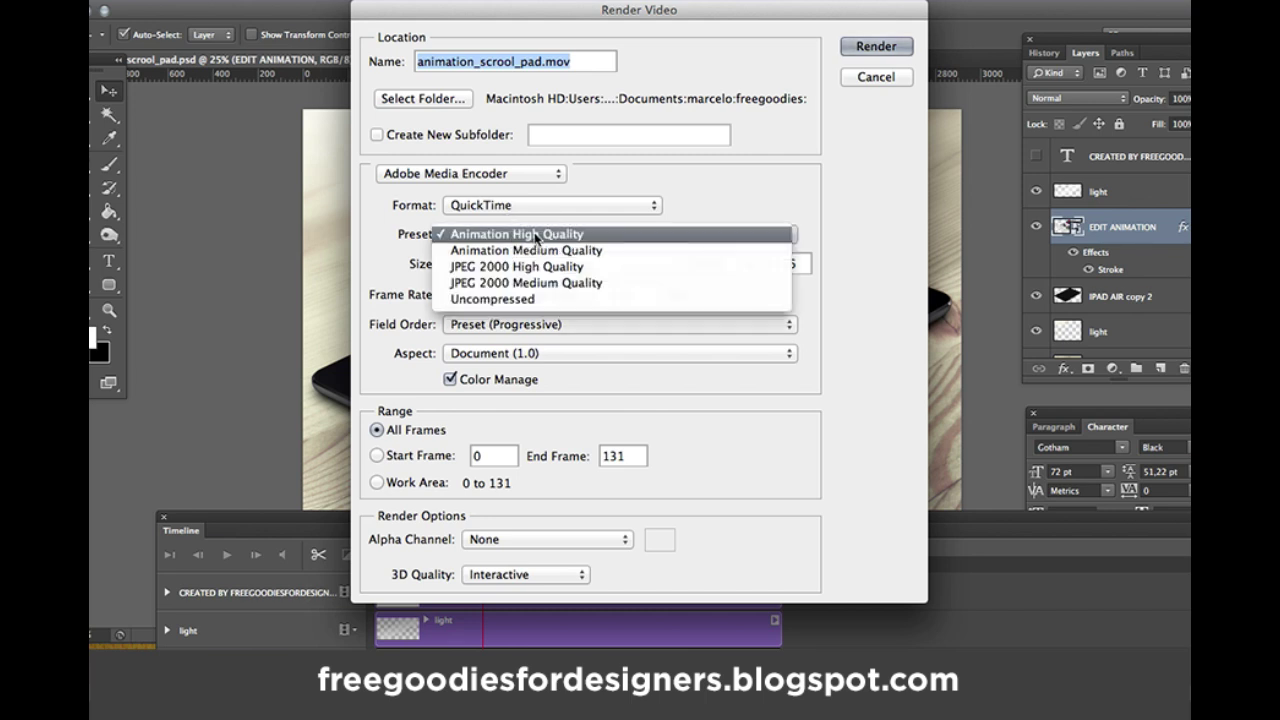
pyautogui.click(779, 204)
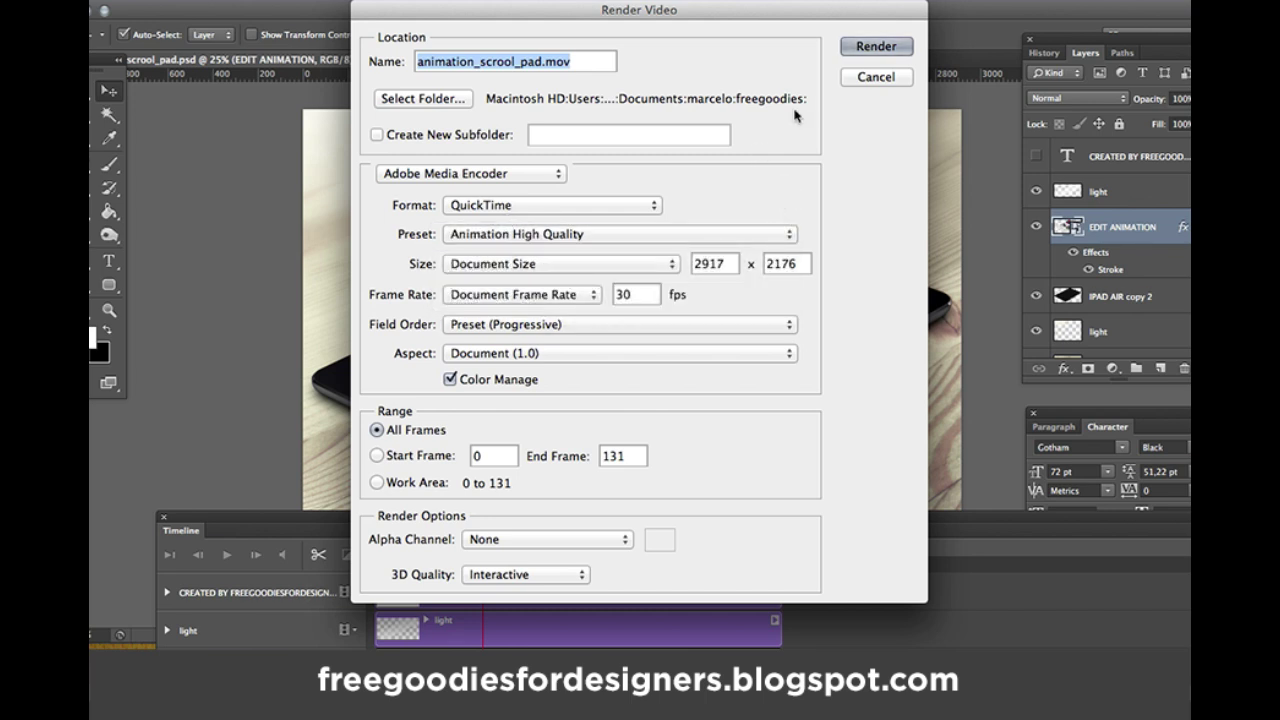
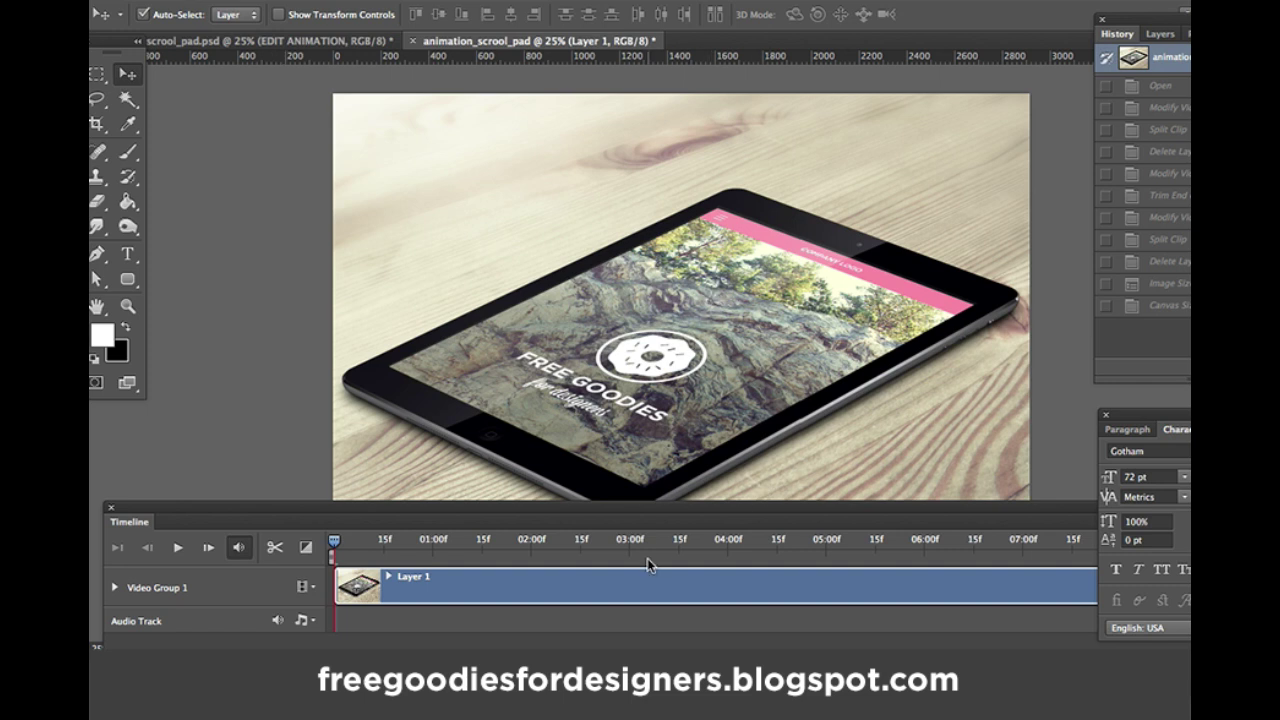
# Inspect the layer structure of the rendered video by collapsing and expanding Video Group 1, and select Layer 1
pyautogui.click(1169, 36)
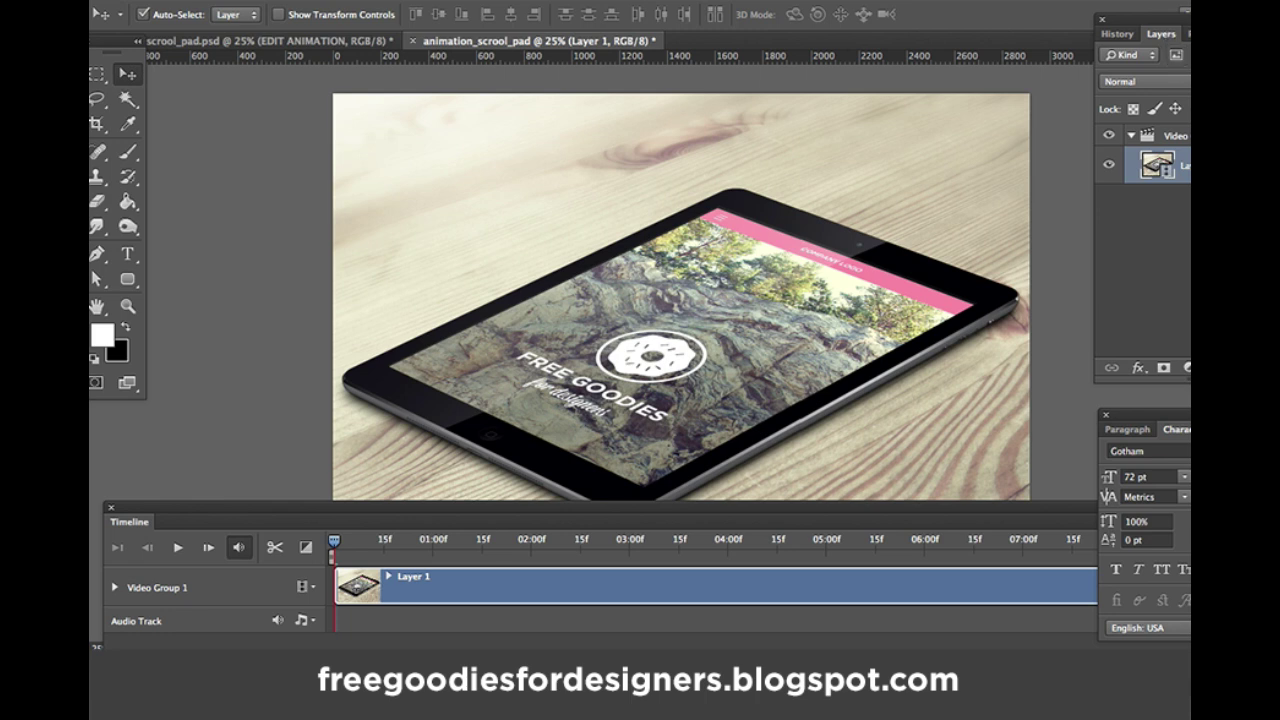
pyautogui.click(1127, 138)
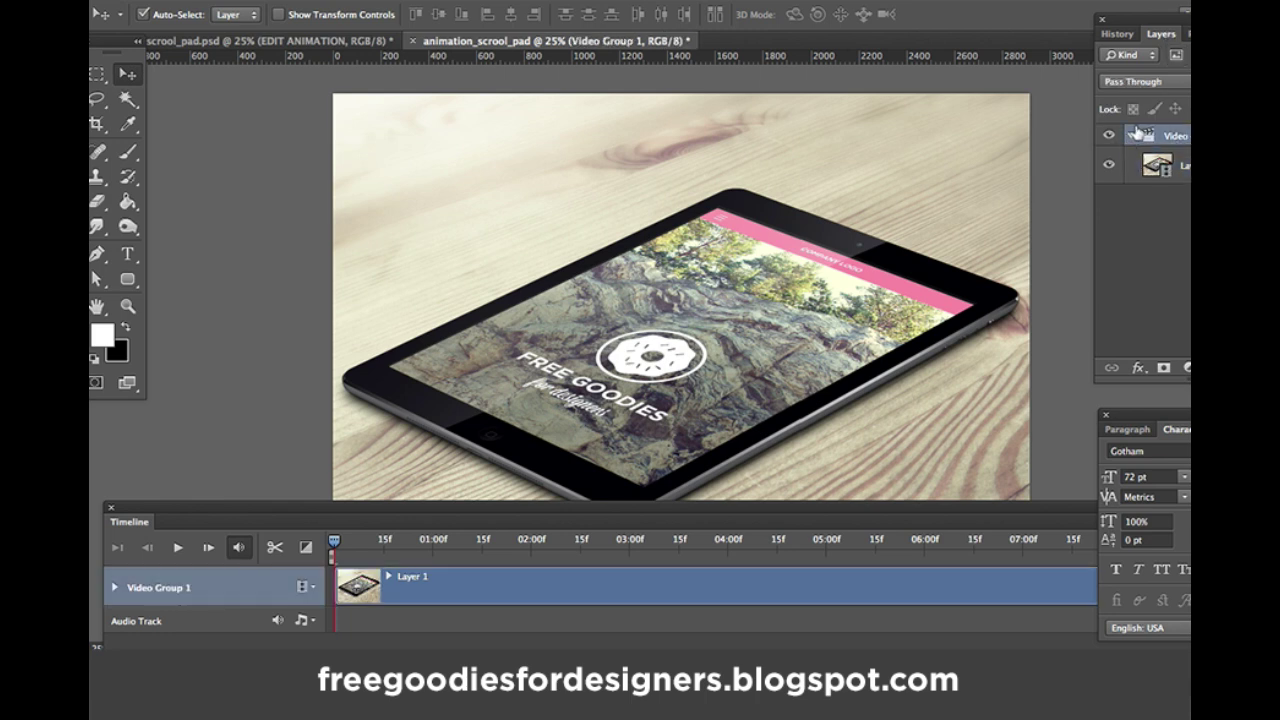
pyautogui.click(1133, 137)
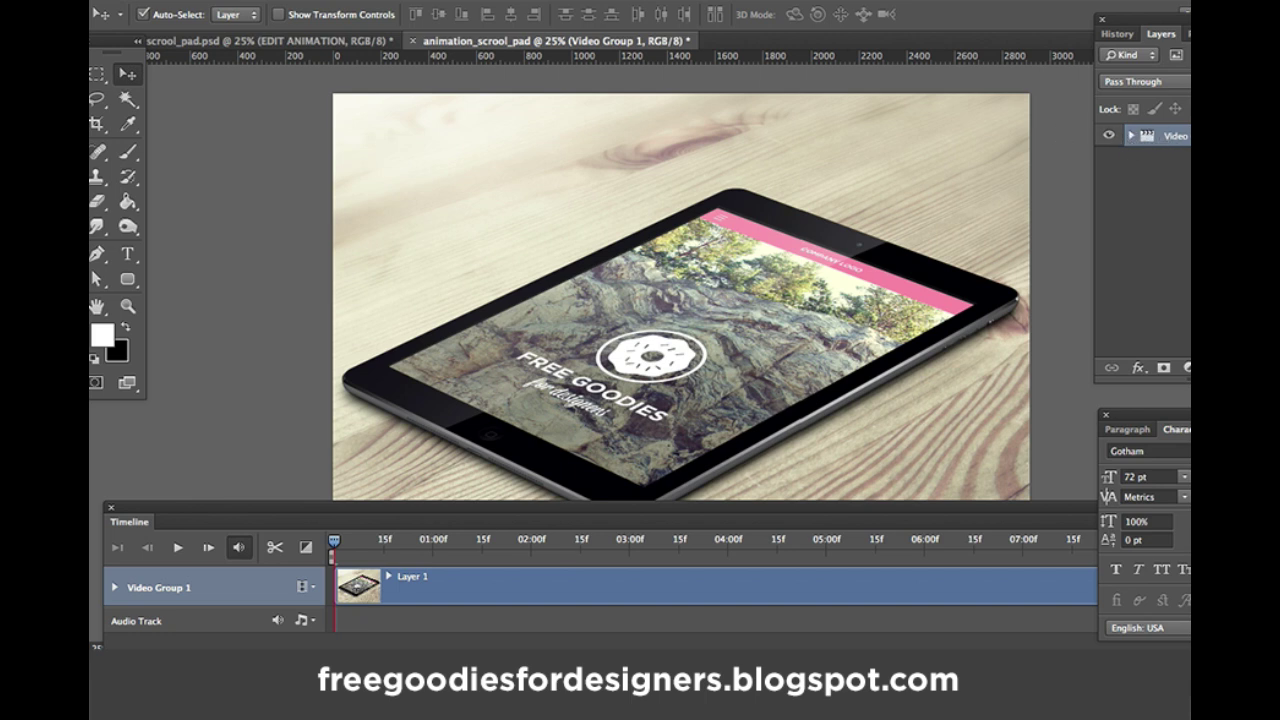
pyautogui.click(1133, 137)
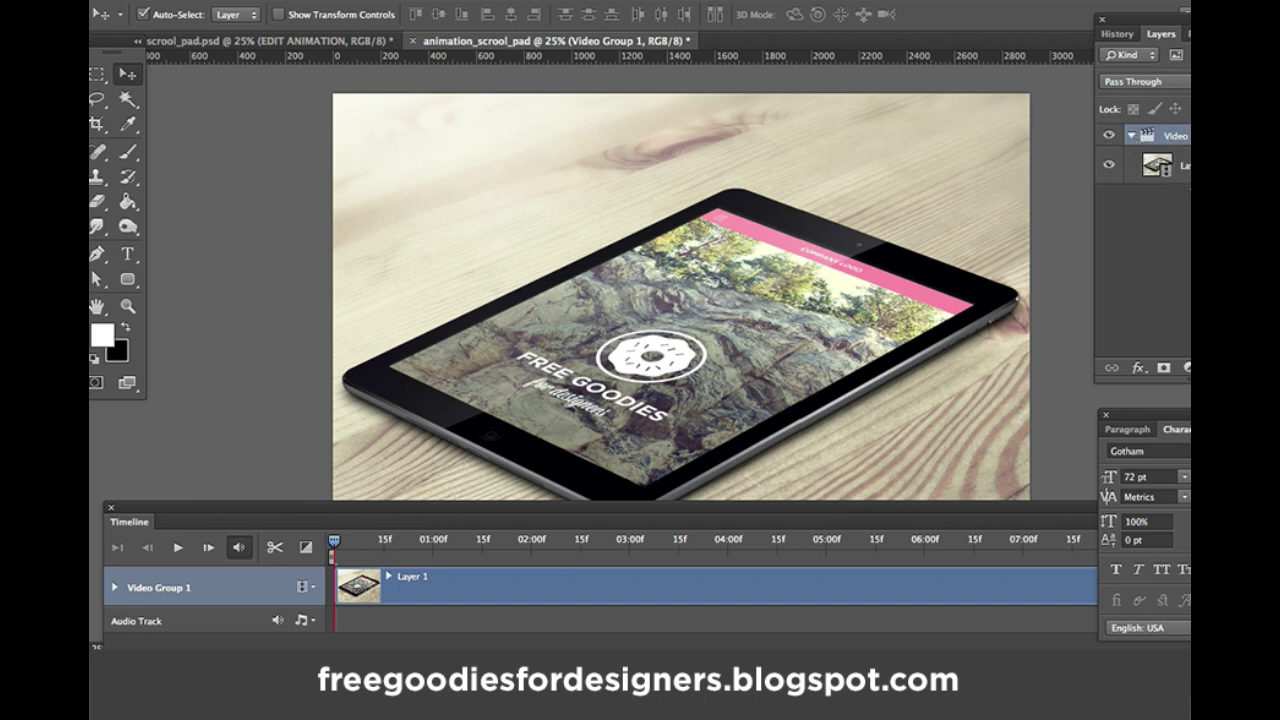
pyautogui.click(1167, 176)
# Check the Layer 1 clip's audio settings and set its playback speed to 150%
pyautogui.moveTo(654, 507); pyautogui.dragTo(600, 358)
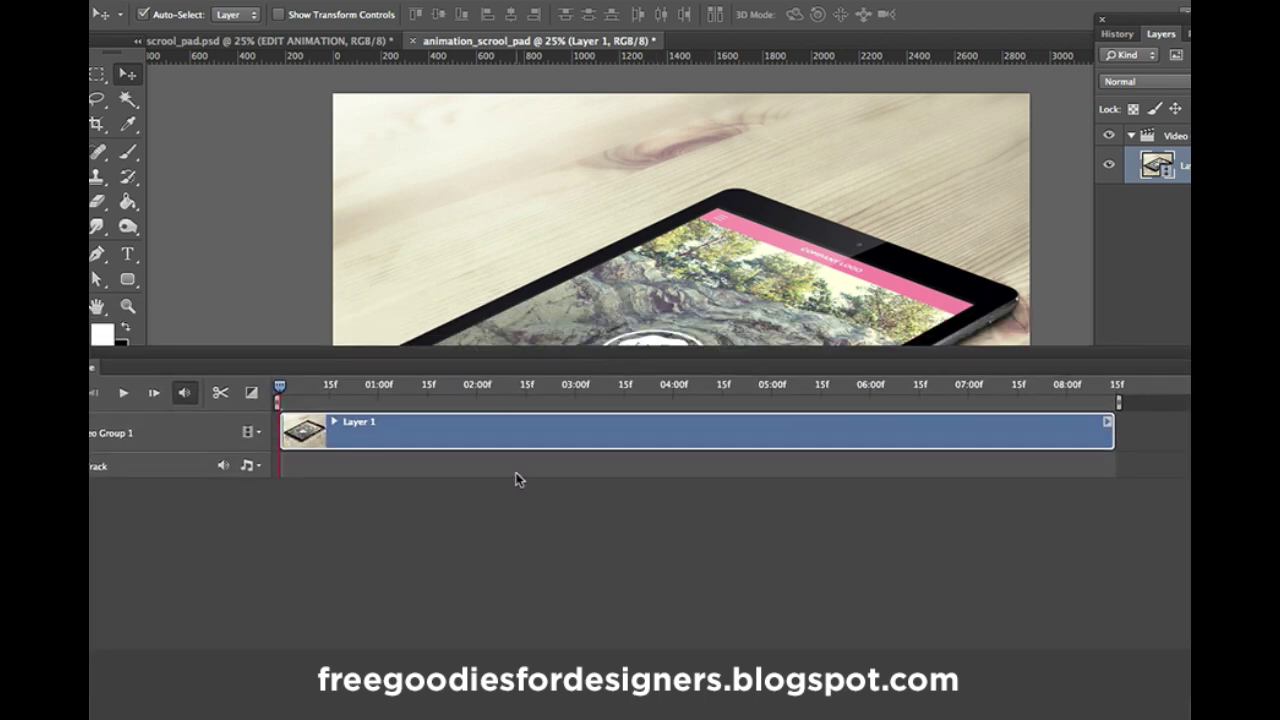
pyautogui.rightClick(625, 437)
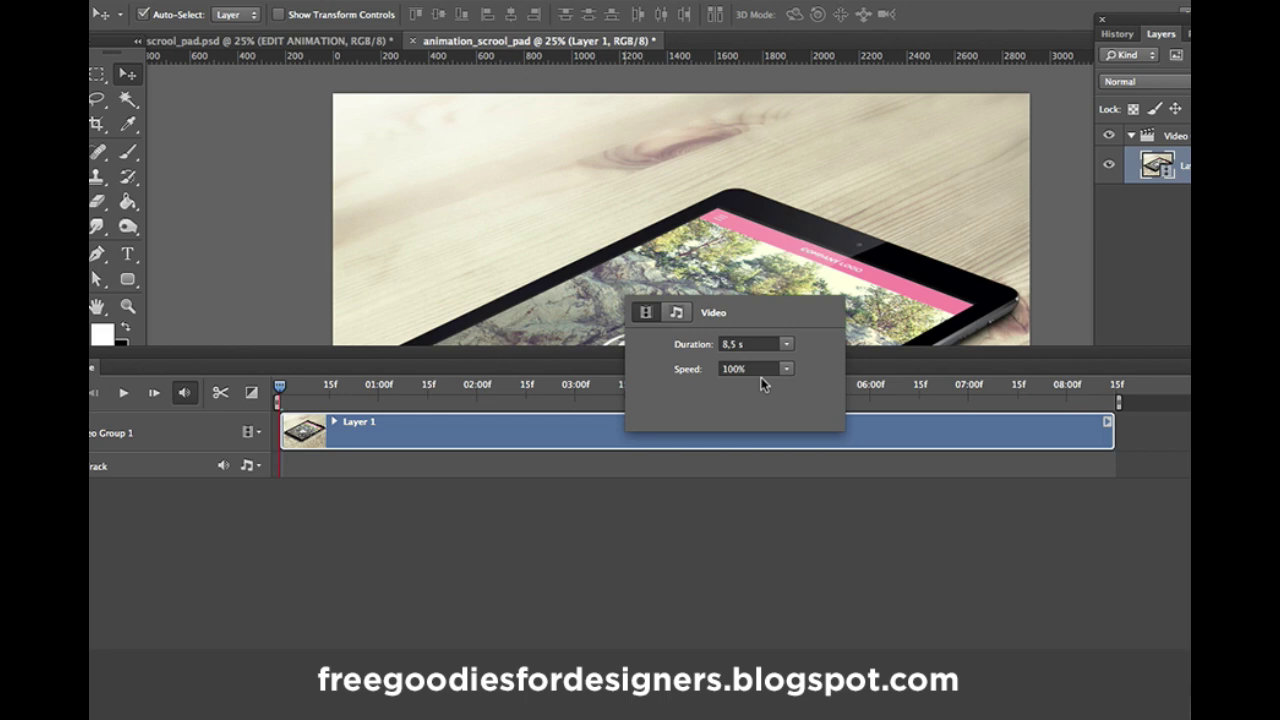
pyautogui.click(676, 313)
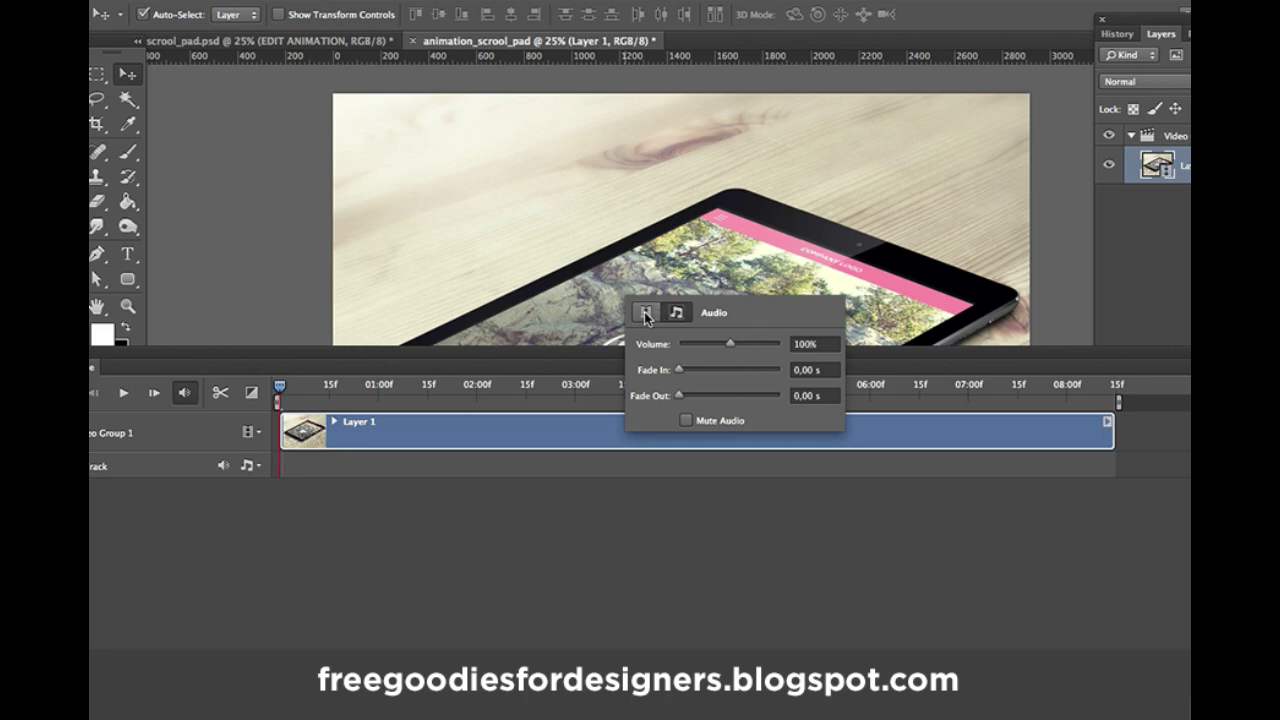
pyautogui.click(645, 314)
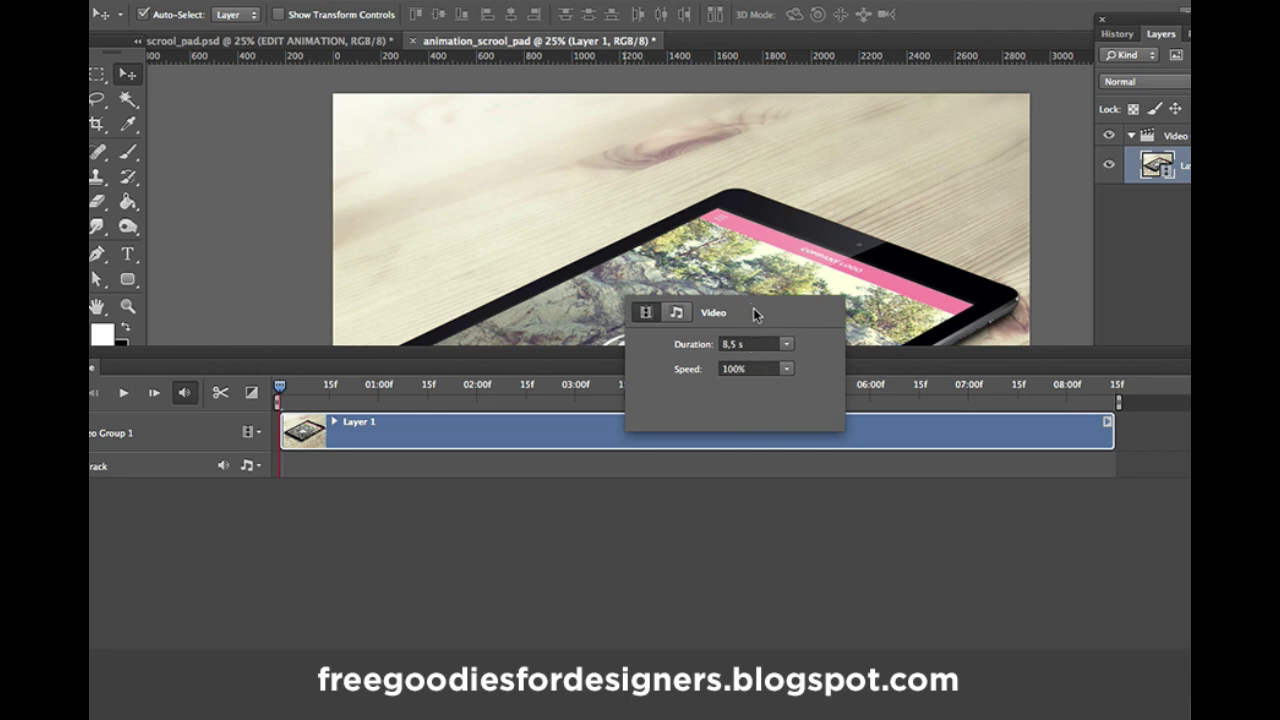
pyautogui.click(759, 369)
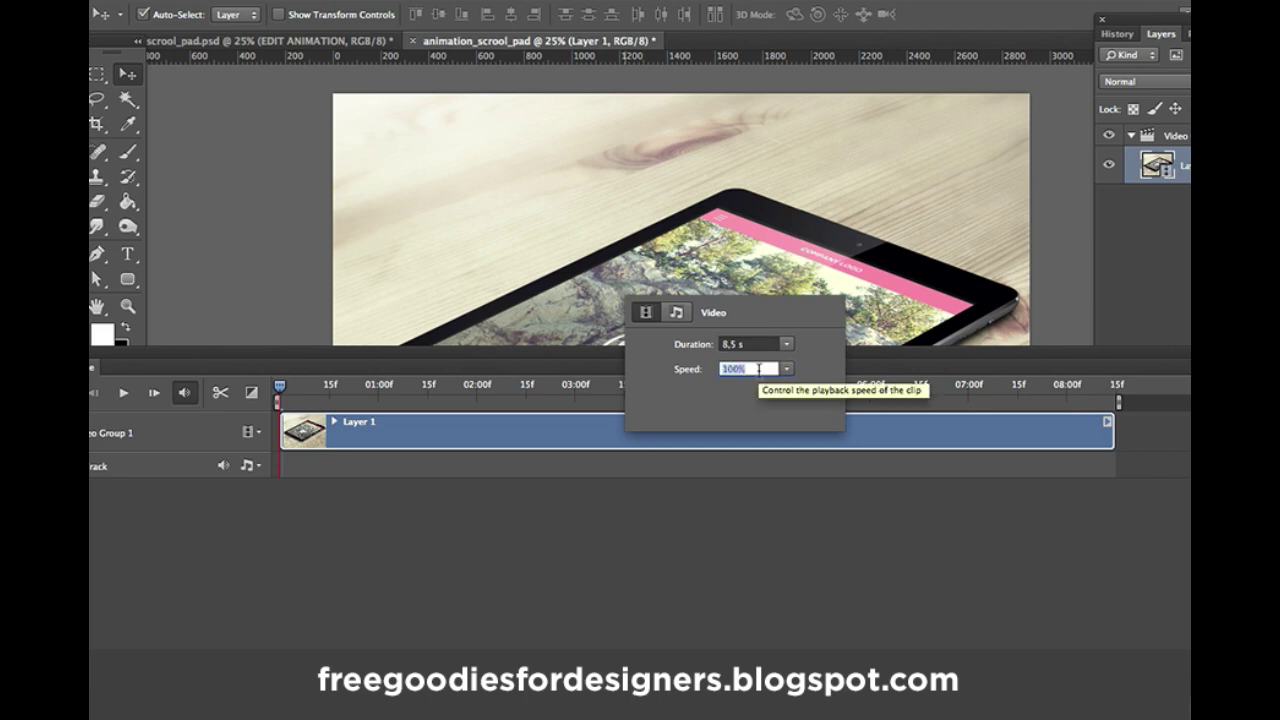
pyautogui.write('150')
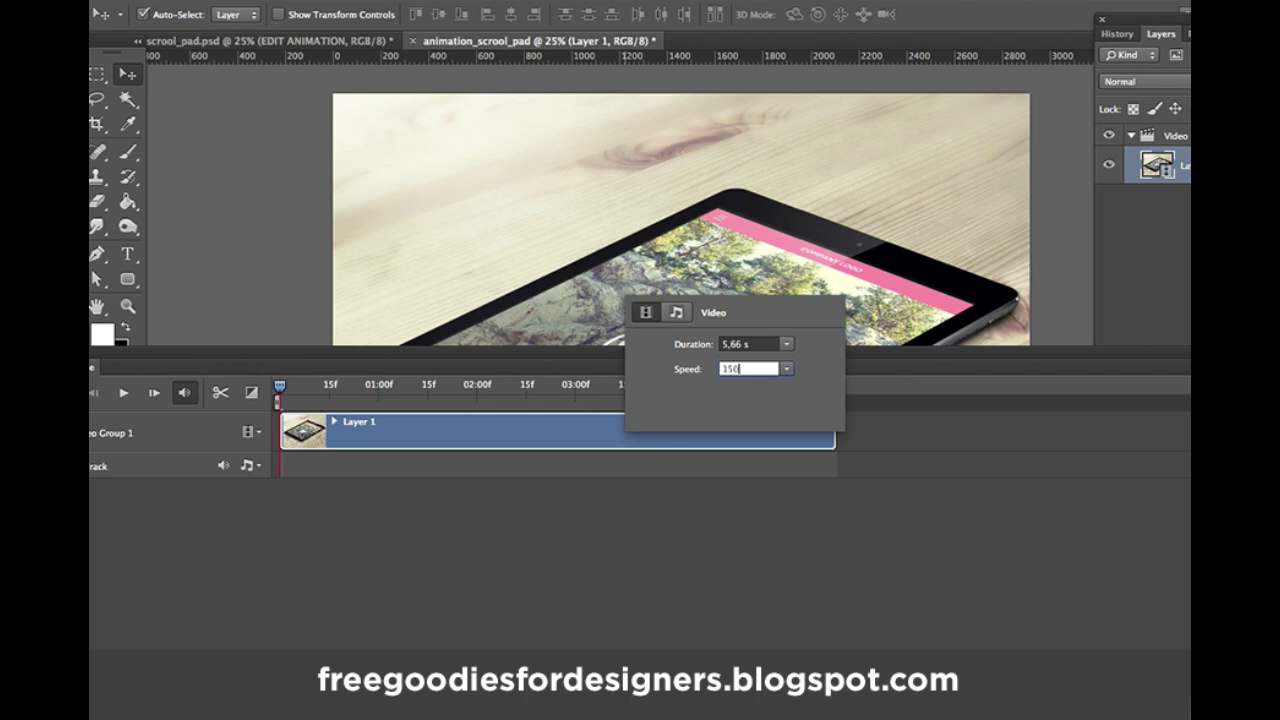
pyautogui.press('Return')
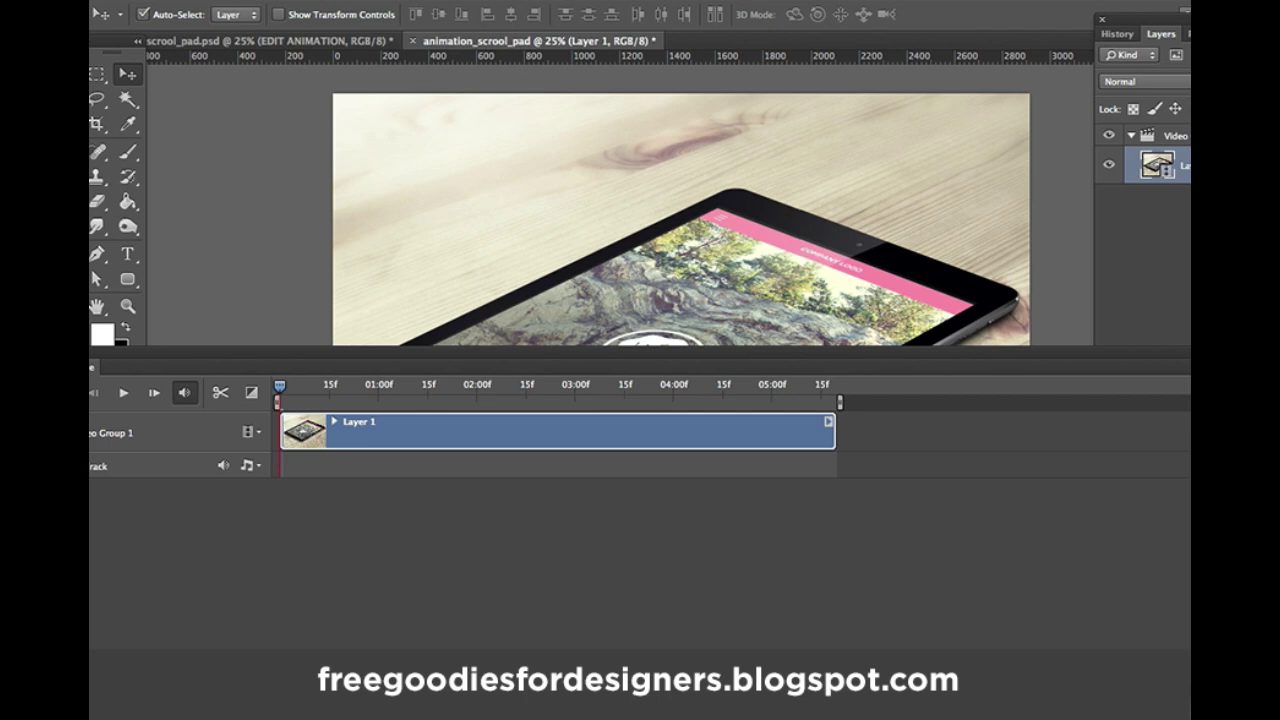
# Lower the timeline again to uncover the whole tablet mockup on the canvas
pyautogui.click(478, 0)
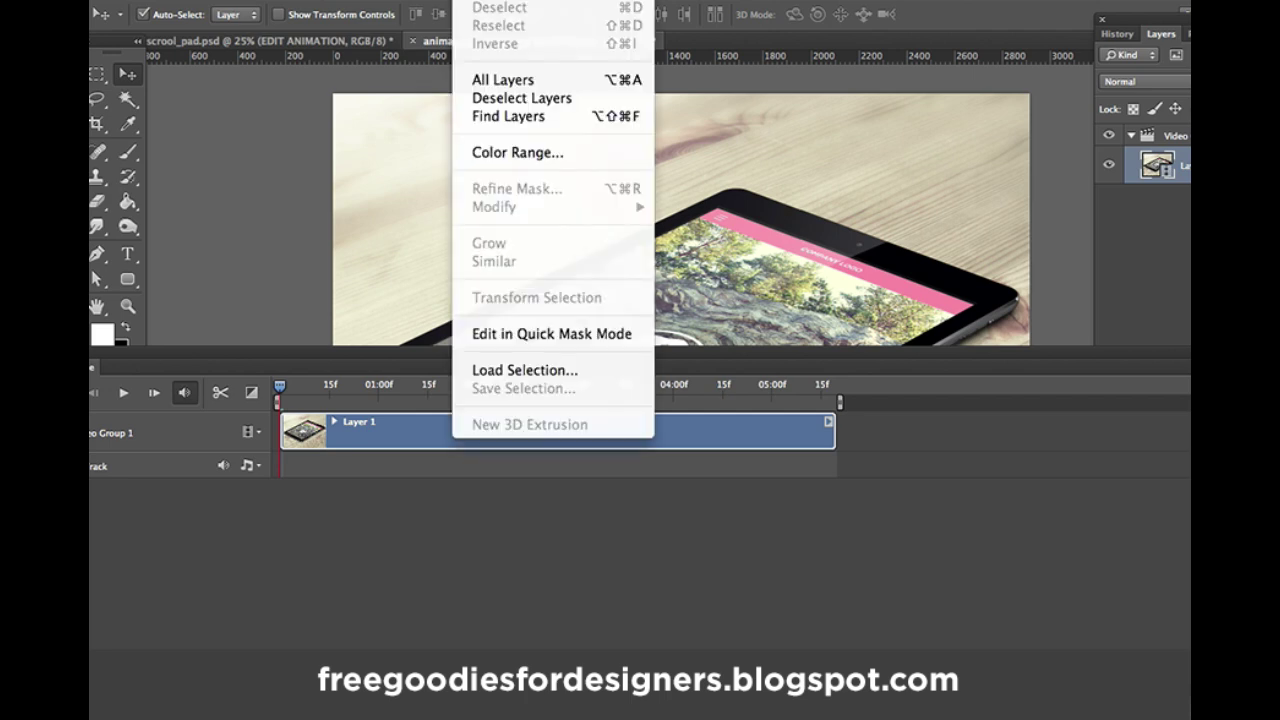
pyautogui.click(320, 393)
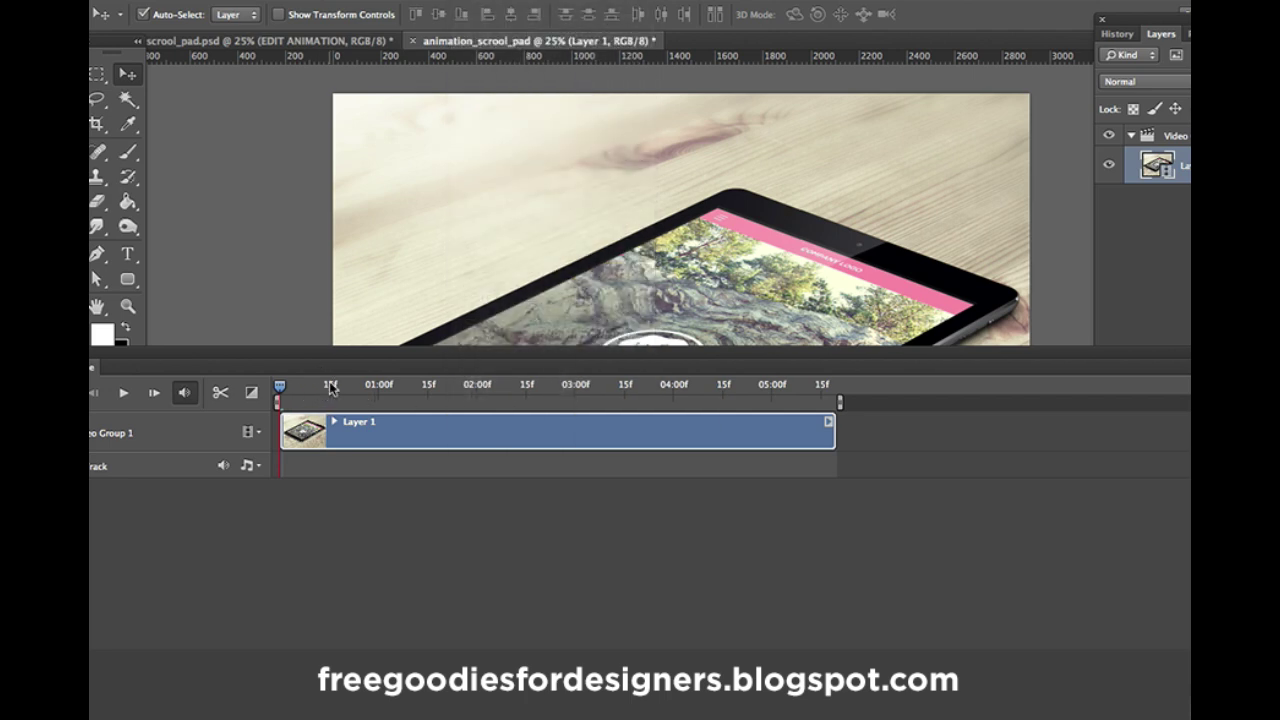
pyautogui.moveTo(366, 354); pyautogui.dragTo(379, 513)
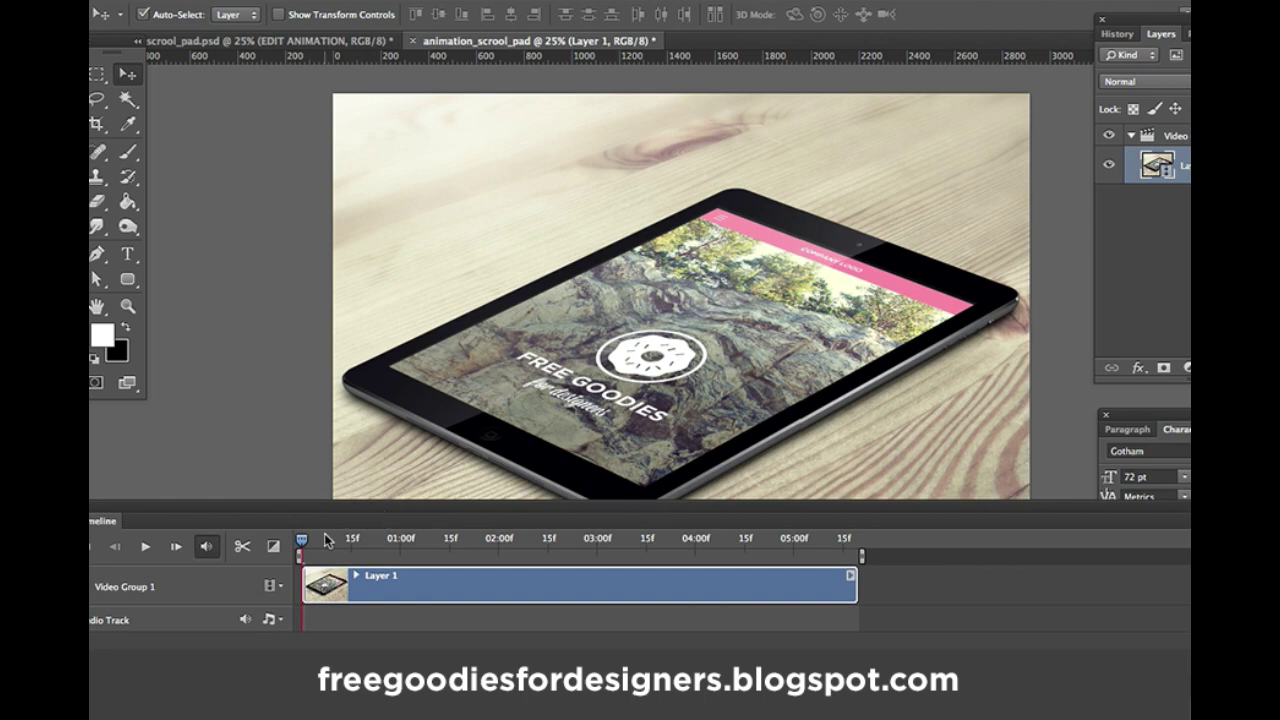